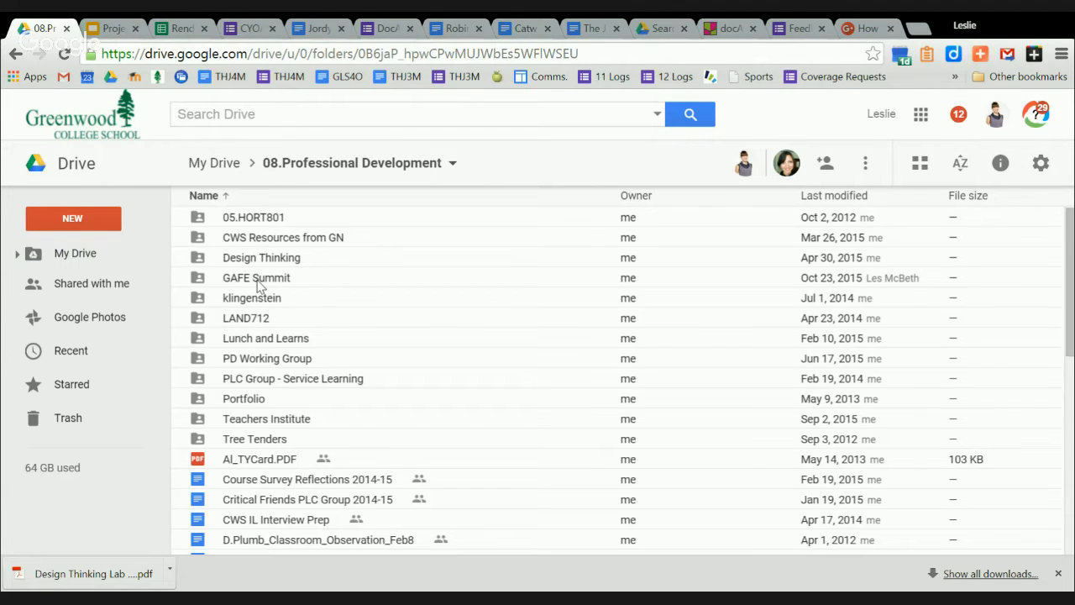
Create a folder named Student Docs inside the GAFE Summit folder.
{"action": "double_click", "coordinate": [258, 286]}
{"action": "left_click", "coordinate": [75, 220]}
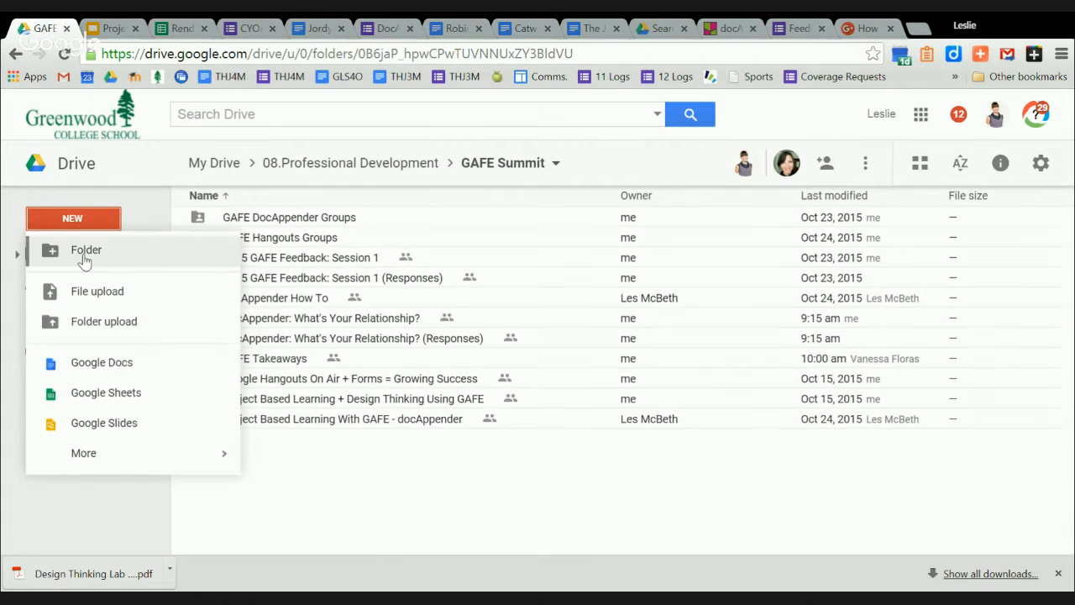
{"action": "left_click", "coordinate": [83, 254]}
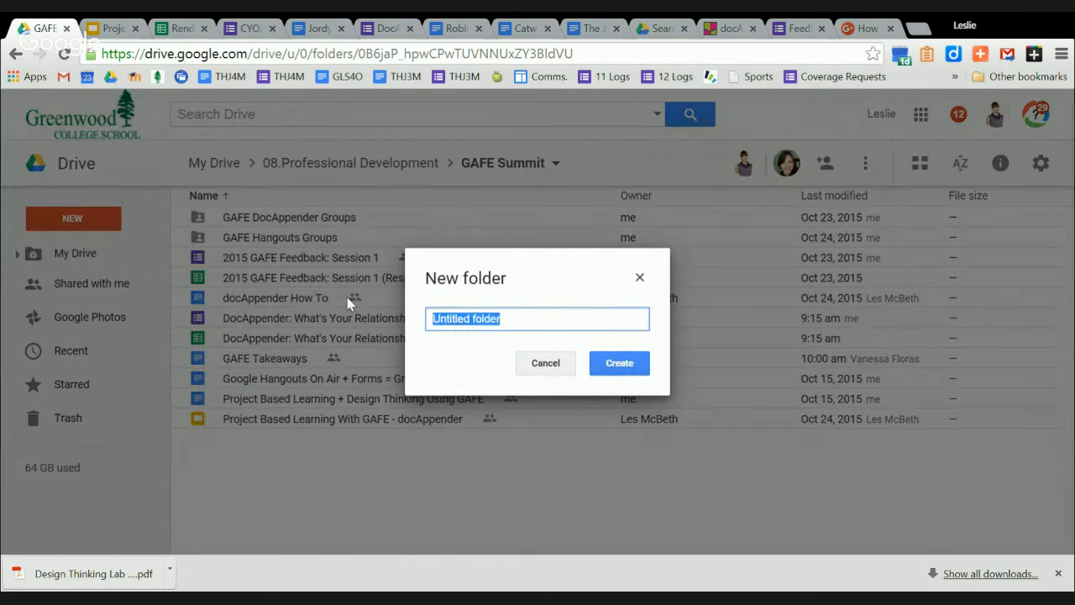
{"action": "type", "text": "STude"}
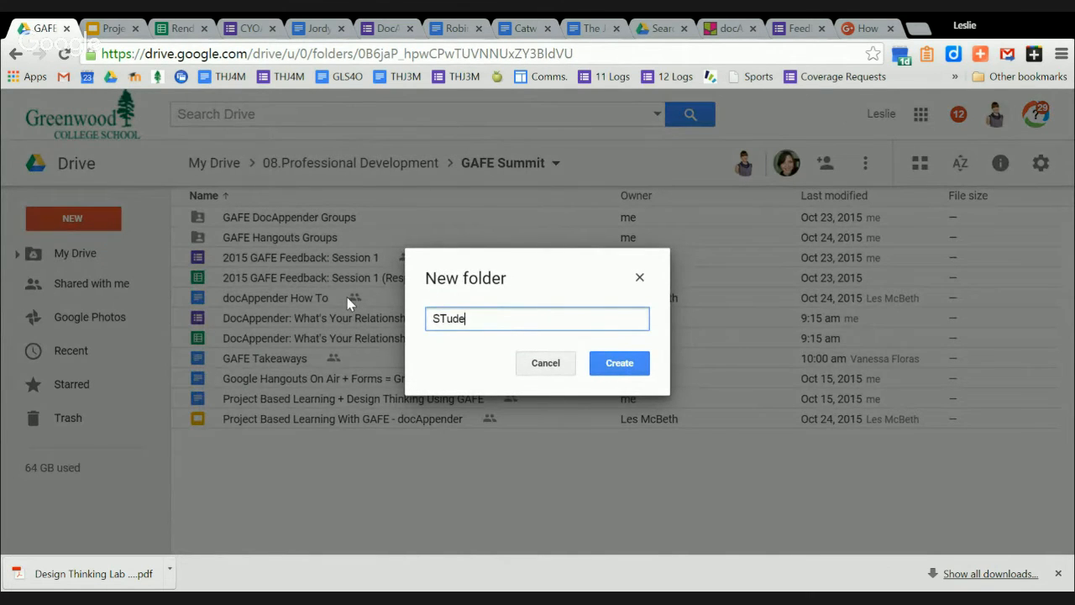
{"action": "type", "text": "nt Desi"}
{"action": "key", "text": "Return"}
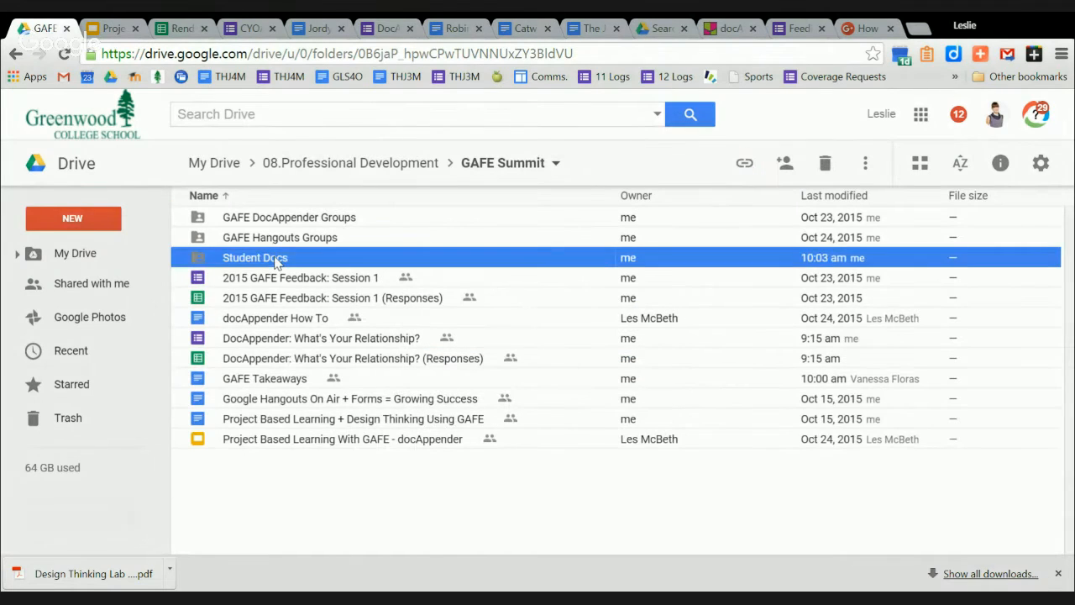
Create a new Google Docs document in the Student Docs folder and begin its title with the letter S.
{"action": "double_click", "coordinate": [273, 259]}
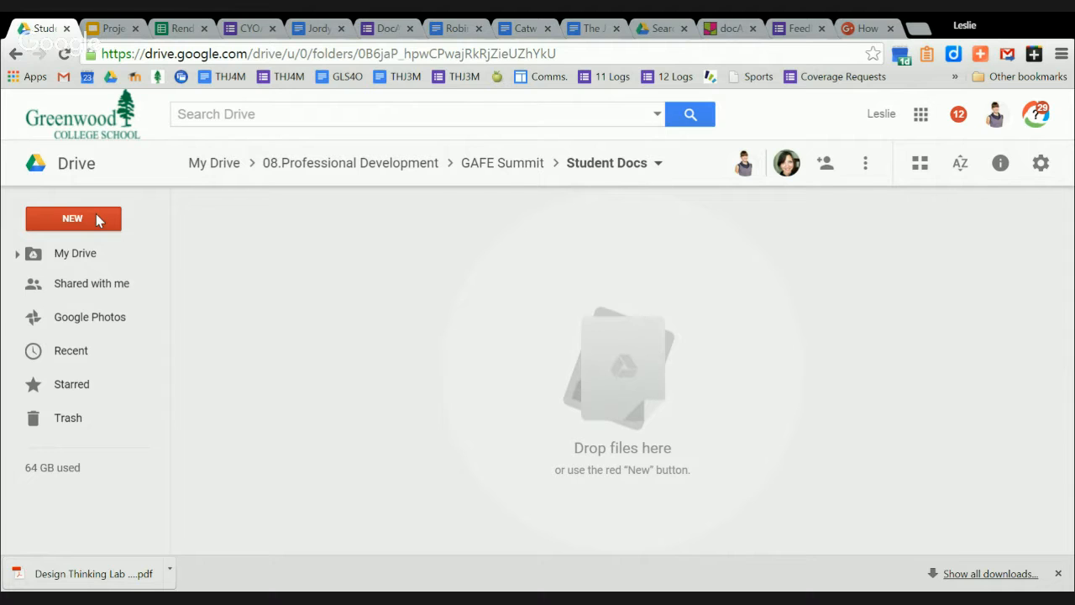
{"action": "left_click", "coordinate": [97, 220]}
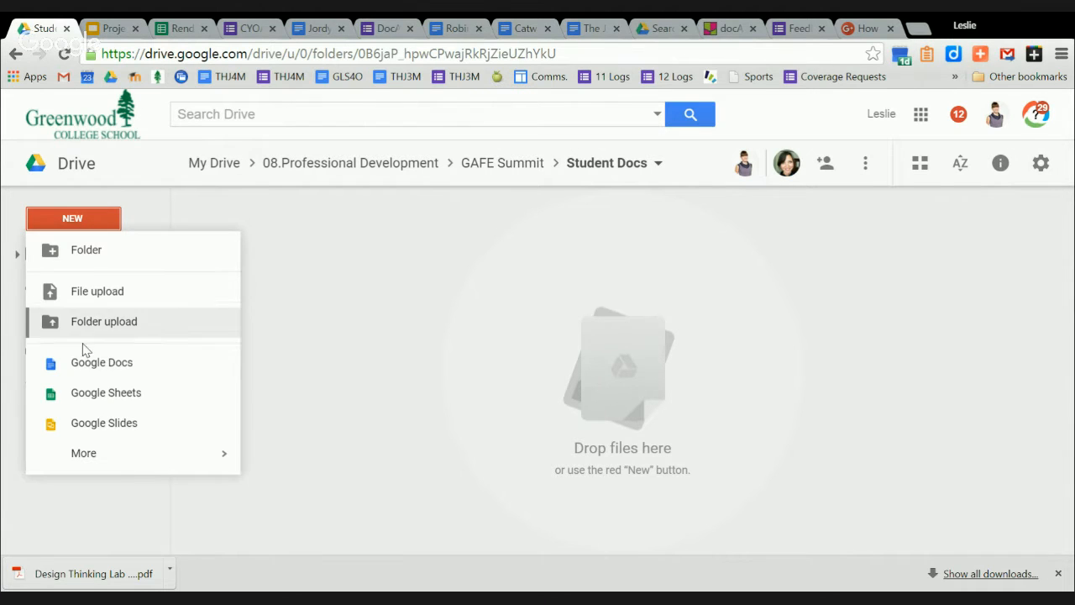
{"action": "left_click", "coordinate": [83, 365]}
{"action": "key", "text": "Return"}
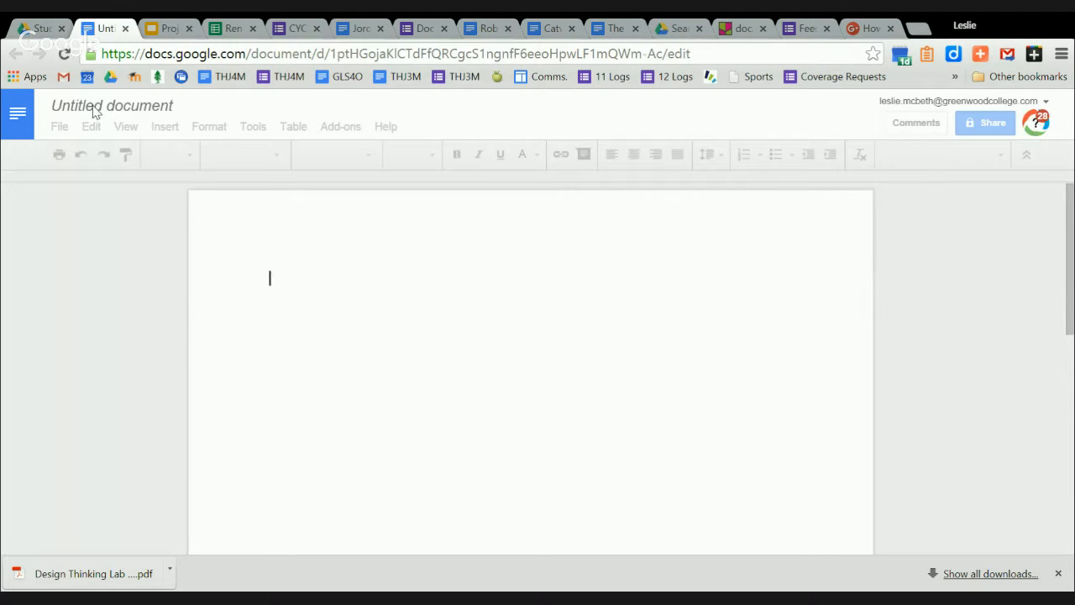
{"action": "double_click", "coordinate": [95, 106]}
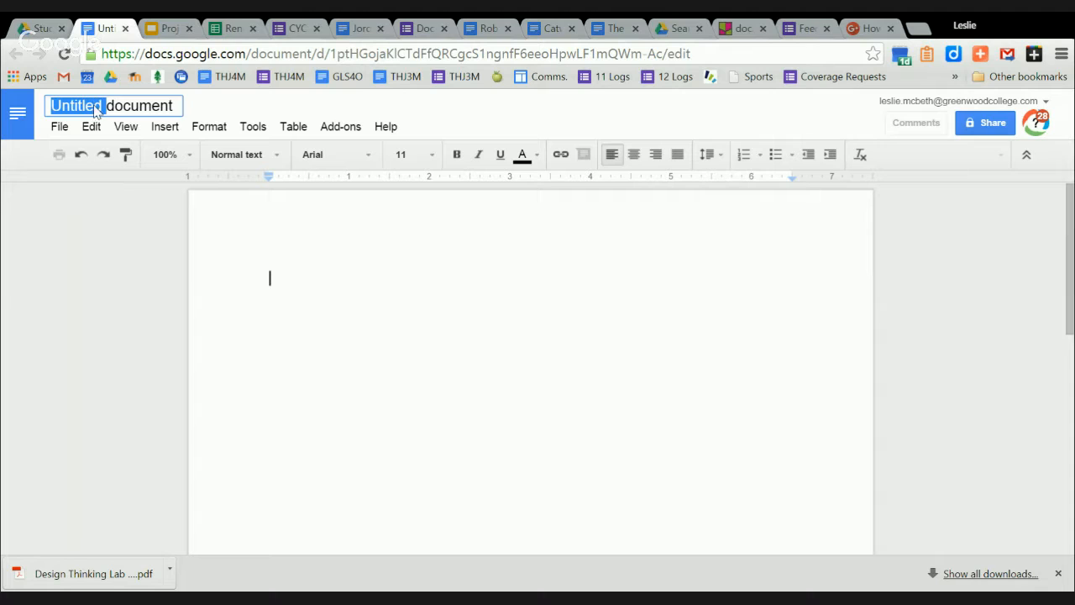
{"action": "triple_click", "coordinate": [95, 106]}
{"action": "type", "text": "S"}
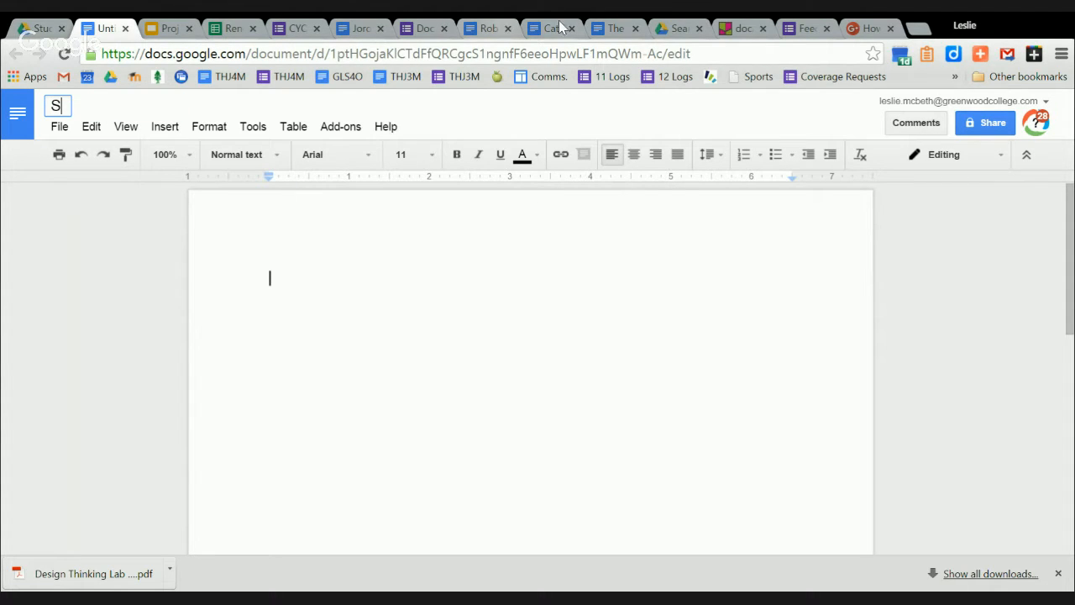
Add a page header to the new document reading "GAFE Summit" with "2015" on the second line.
{"action": "left_click", "coordinate": [357, 29]}
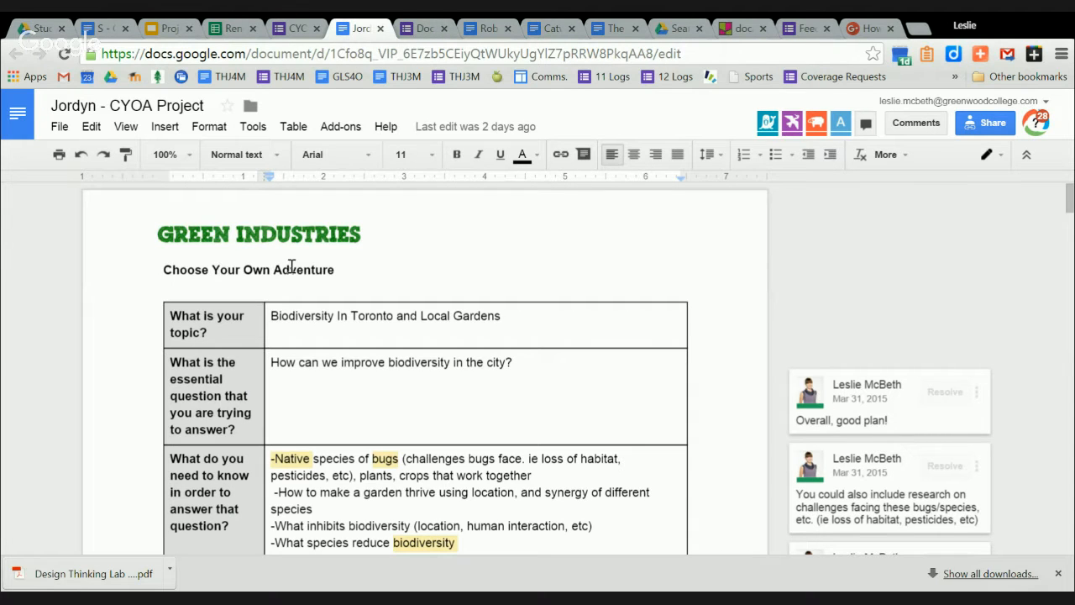
{"action": "left_click", "coordinate": [113, 32]}
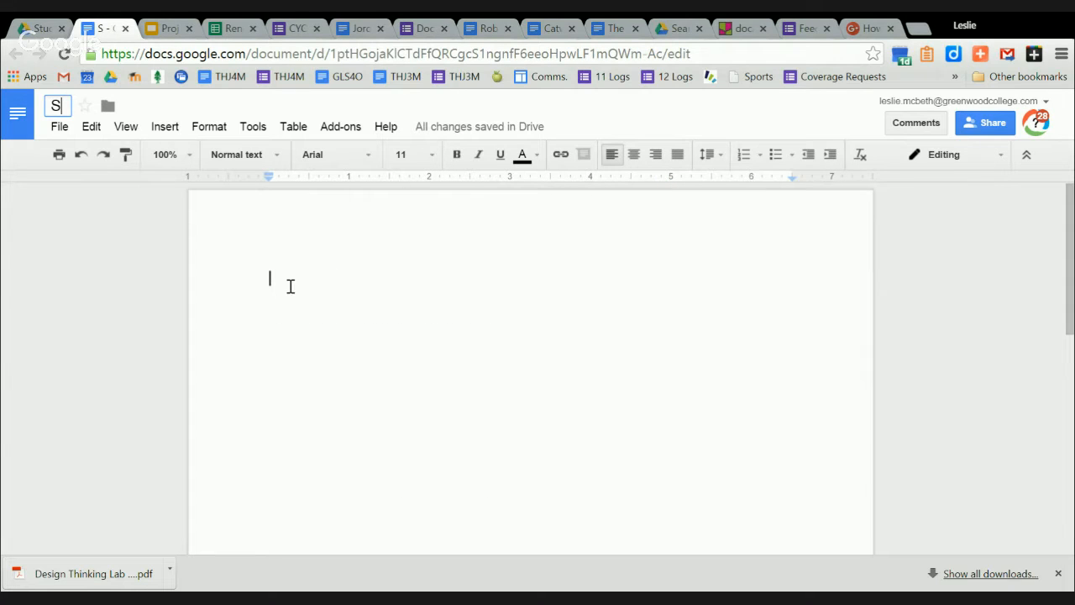
{"action": "left_click", "coordinate": [164, 126]}
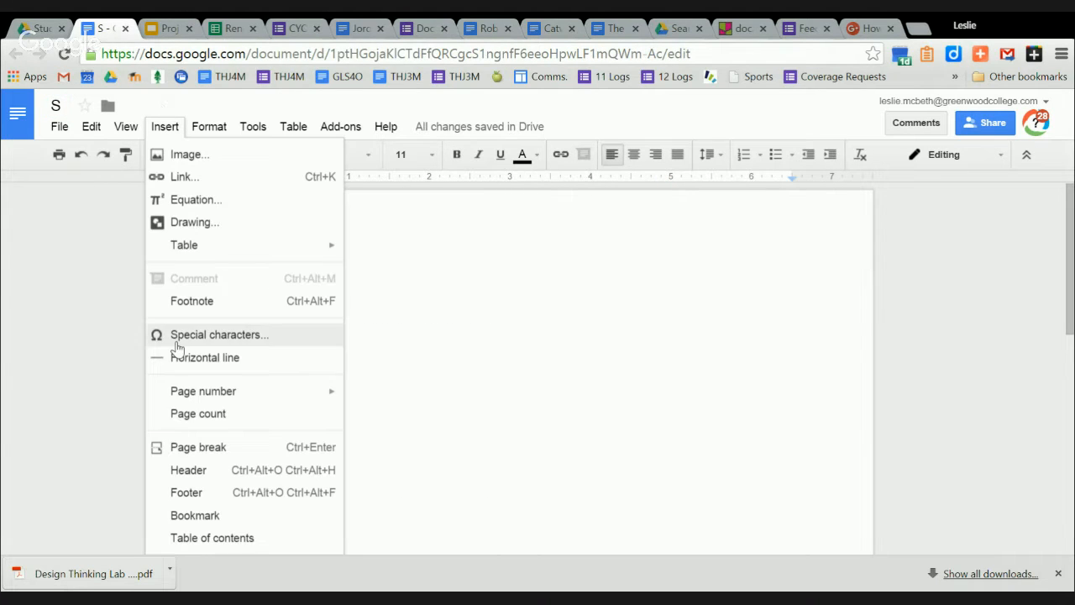
{"action": "left_click", "coordinate": [187, 470]}
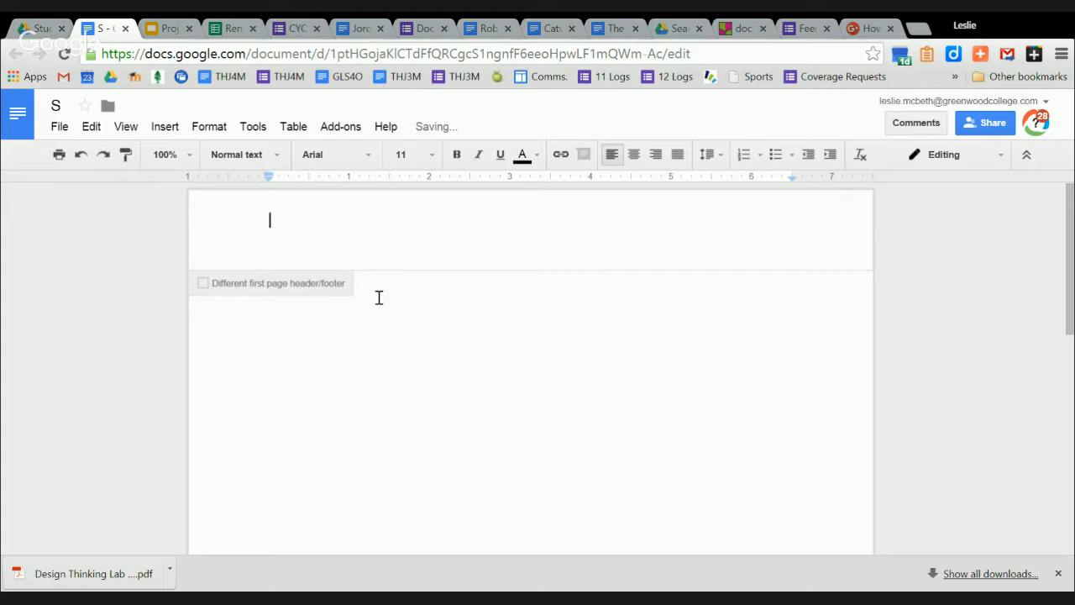
{"action": "type", "text": "GAFE Summit"}
{"action": "key", "text": "Return"}
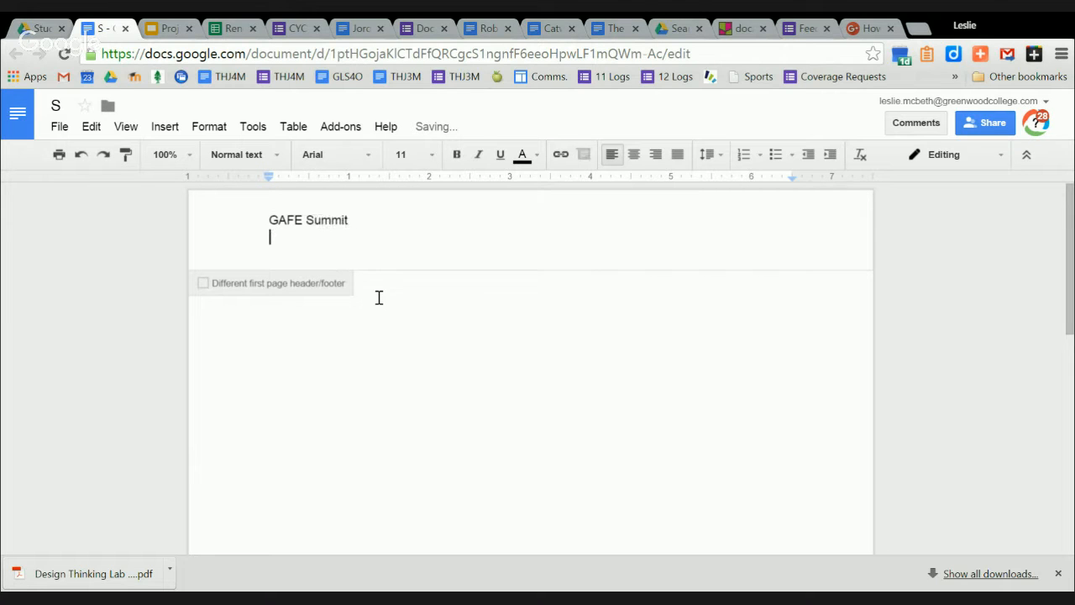
{"action": "type", "text": "2015"}
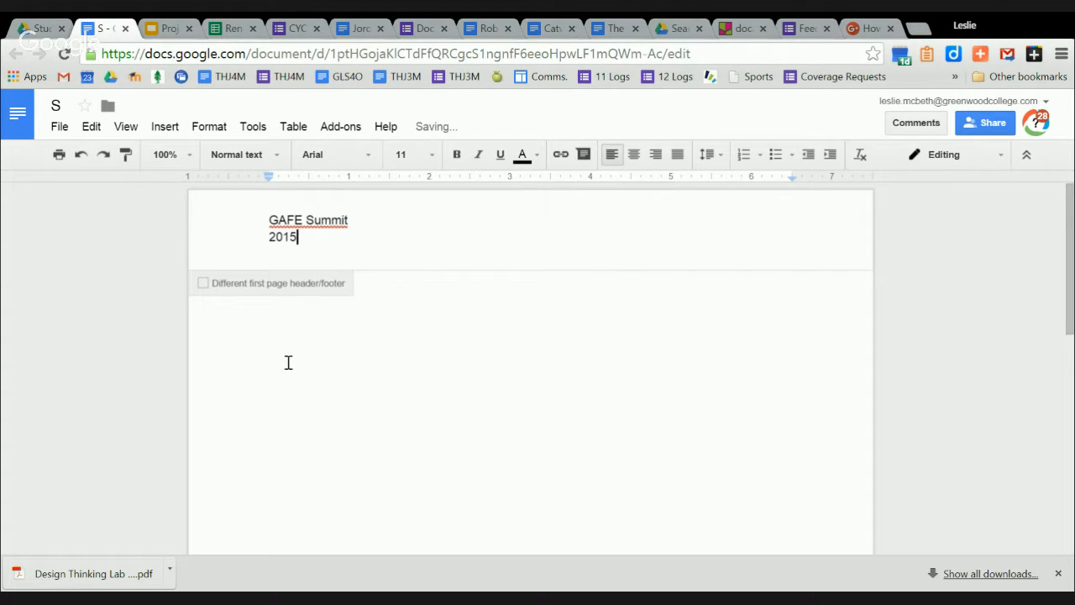
Complete the document's title as a student's first name, close the document and return to the Student Docs folder.
{"action": "left_click", "coordinate": [61, 113]}
{"action": "type", "text": "ally"}
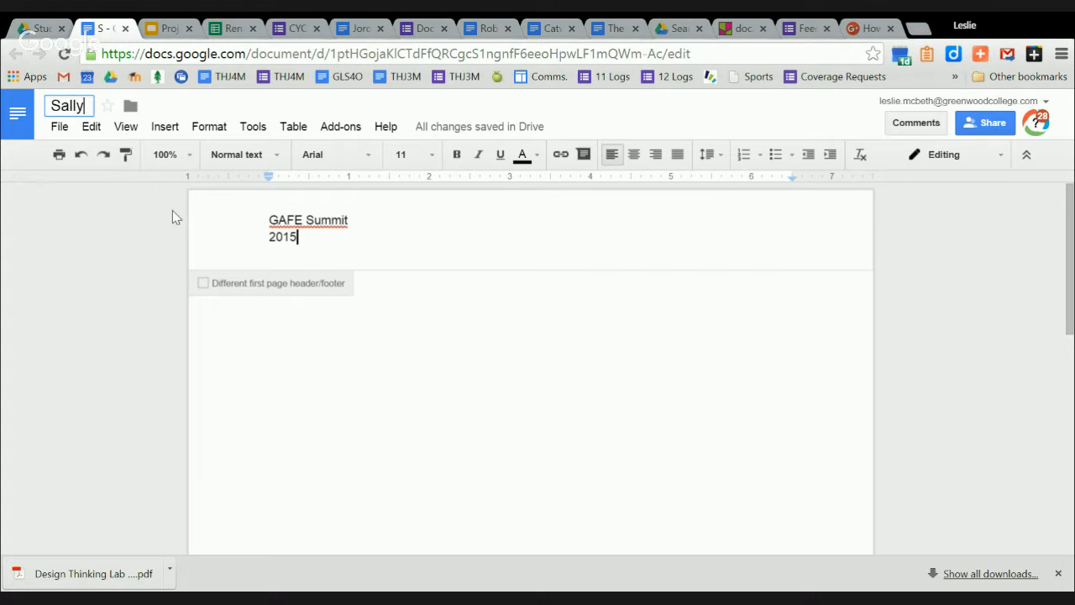
{"action": "key", "text": "Return"}
{"action": "left_click", "coordinate": [336, 328]}
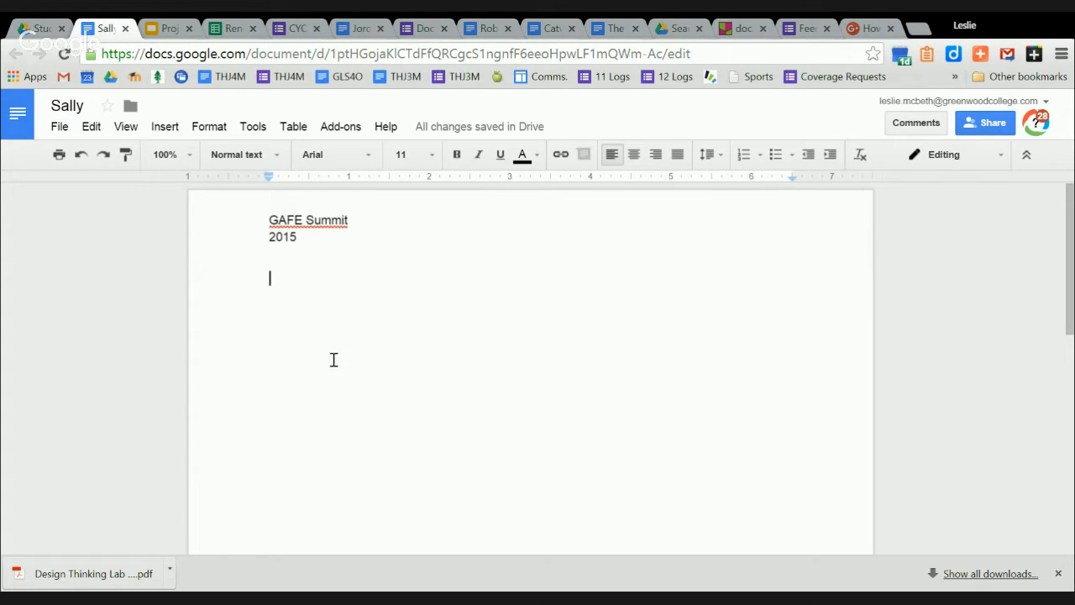
{"action": "left_click", "coordinate": [126, 29]}
{"action": "left_click", "coordinate": [40, 29]}
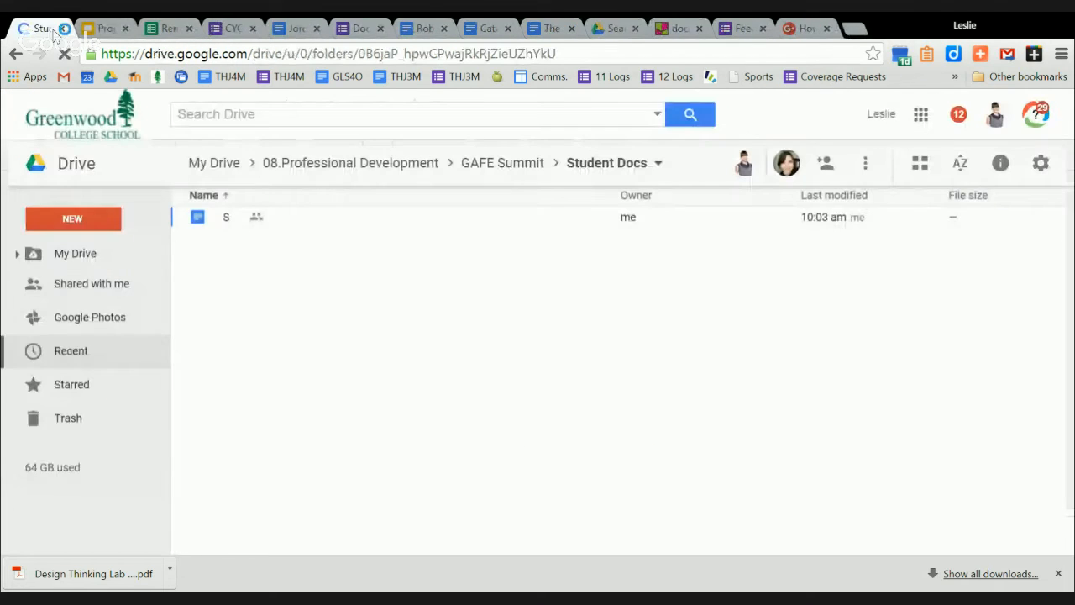
Make a copy of the student document and rename the copy with a second student's first name.
{"action": "right_click", "coordinate": [241, 222]}
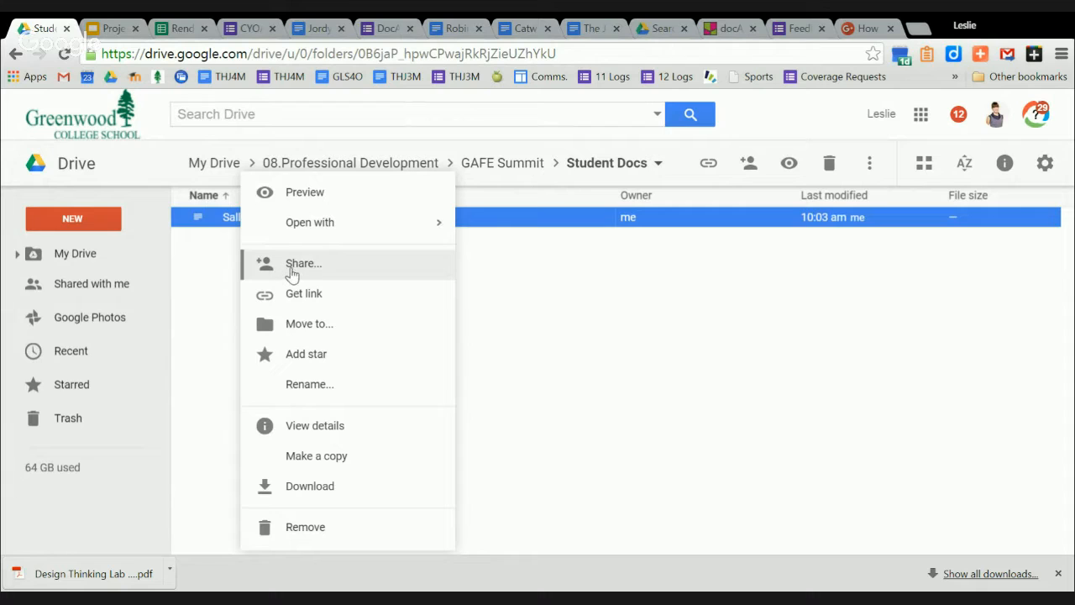
{"action": "left_click", "coordinate": [322, 459]}
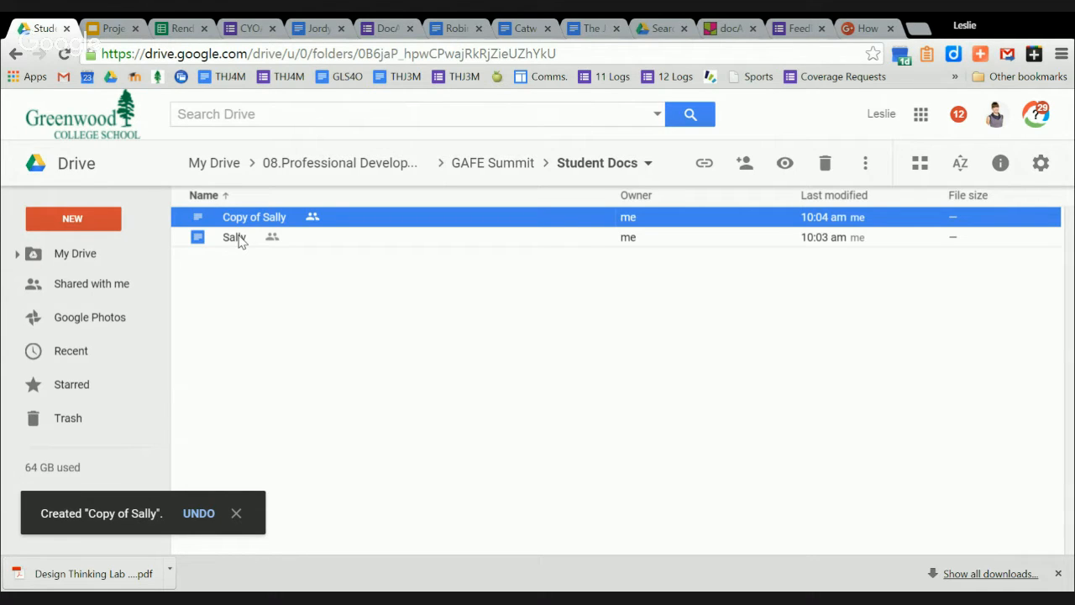
{"action": "right_click", "coordinate": [253, 230]}
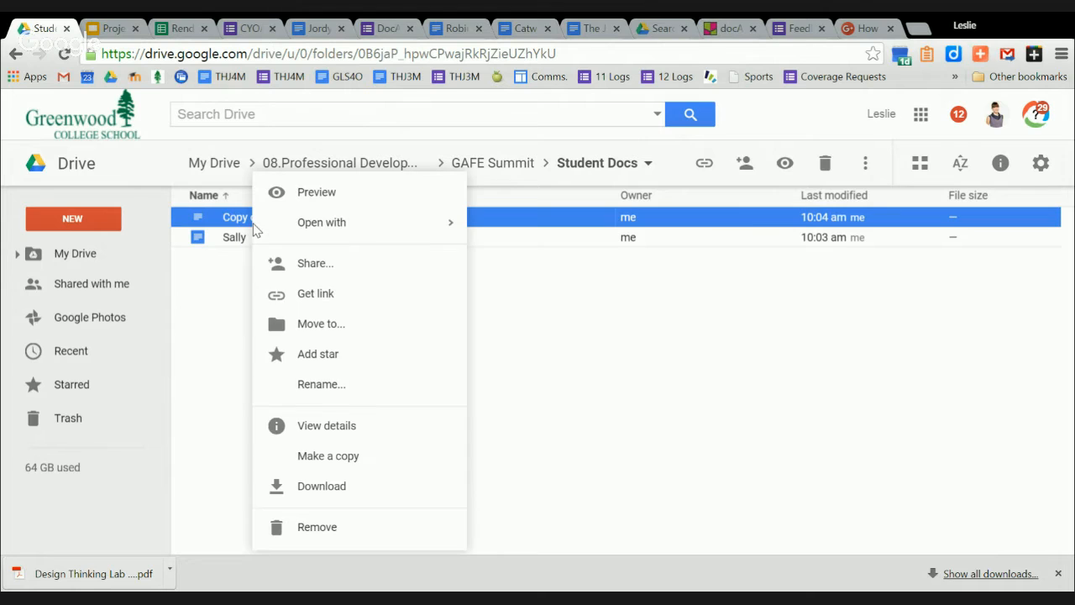
{"action": "left_click", "coordinate": [308, 386]}
{"action": "type", "text": "John"}
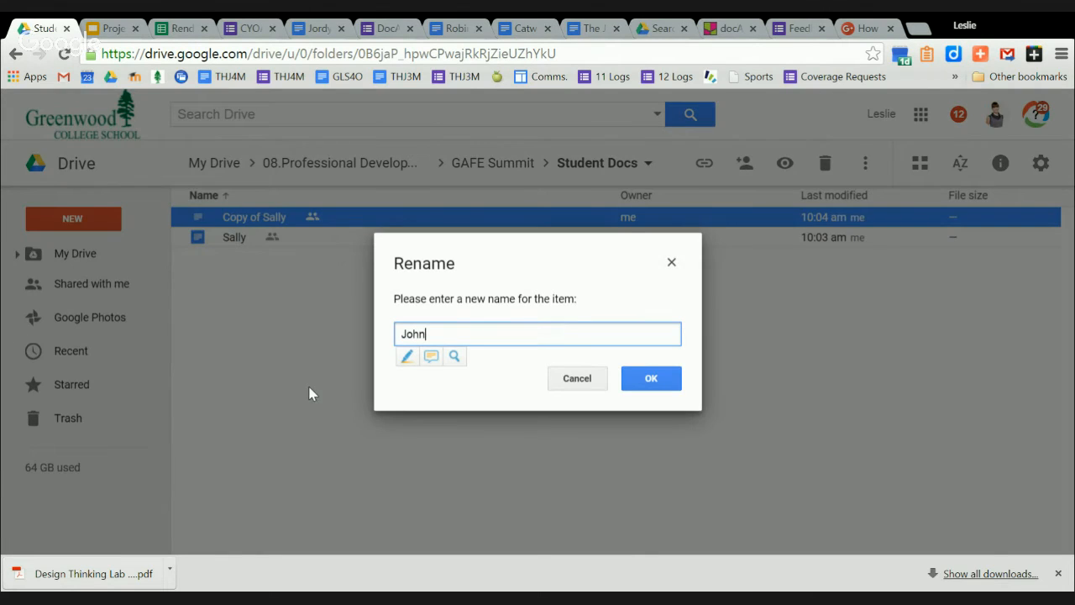
{"action": "key", "text": "Return"}
{"action": "left_click", "coordinate": [209, 320]}
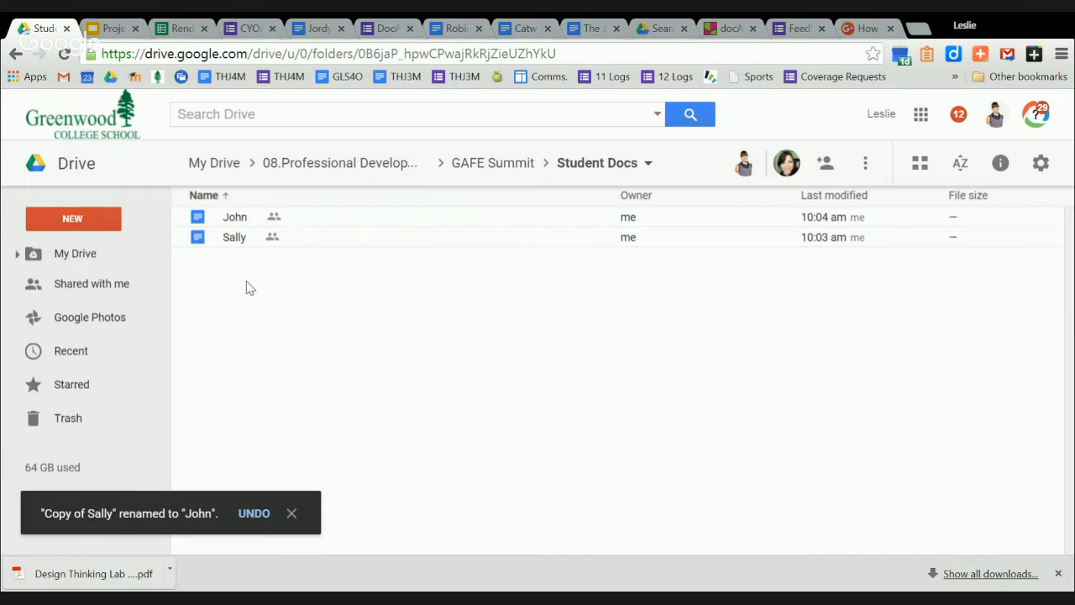
Select both student documents and make a copy of each in the Student Docs folder.
{"action": "left_click", "coordinate": [237, 220]}
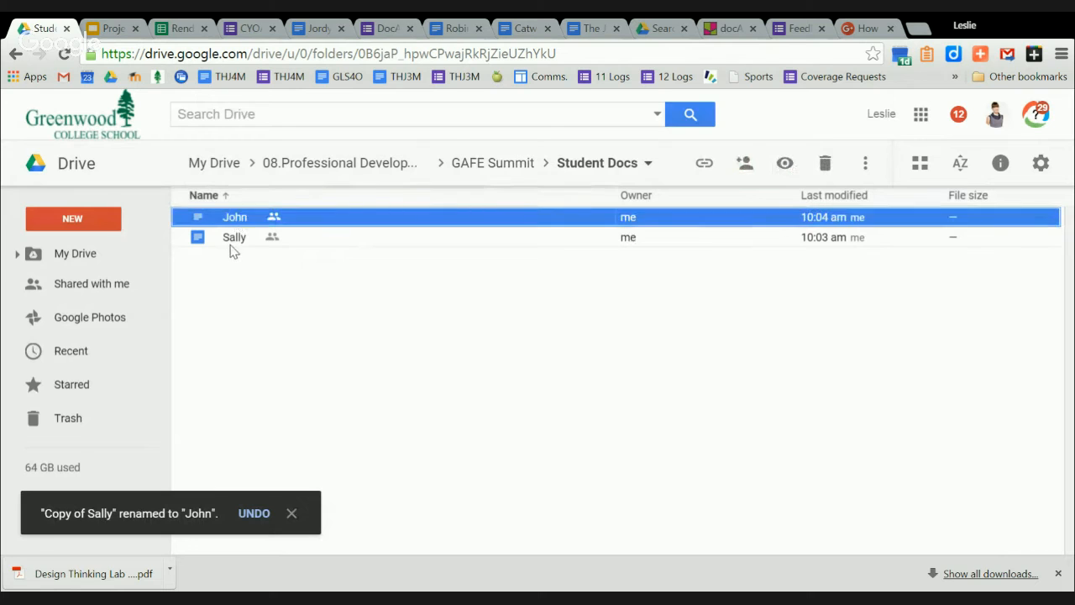
{"action": "left_click", "coordinate": [232, 244], "text": "shift"}
{"action": "right_click", "coordinate": [235, 240]}
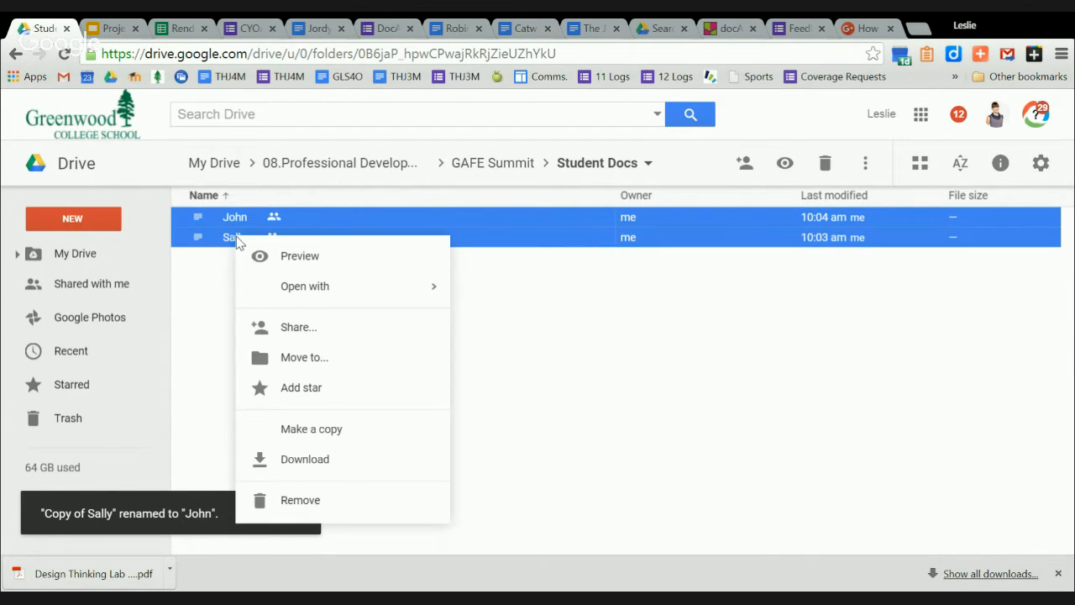
{"action": "left_click", "coordinate": [304, 431]}
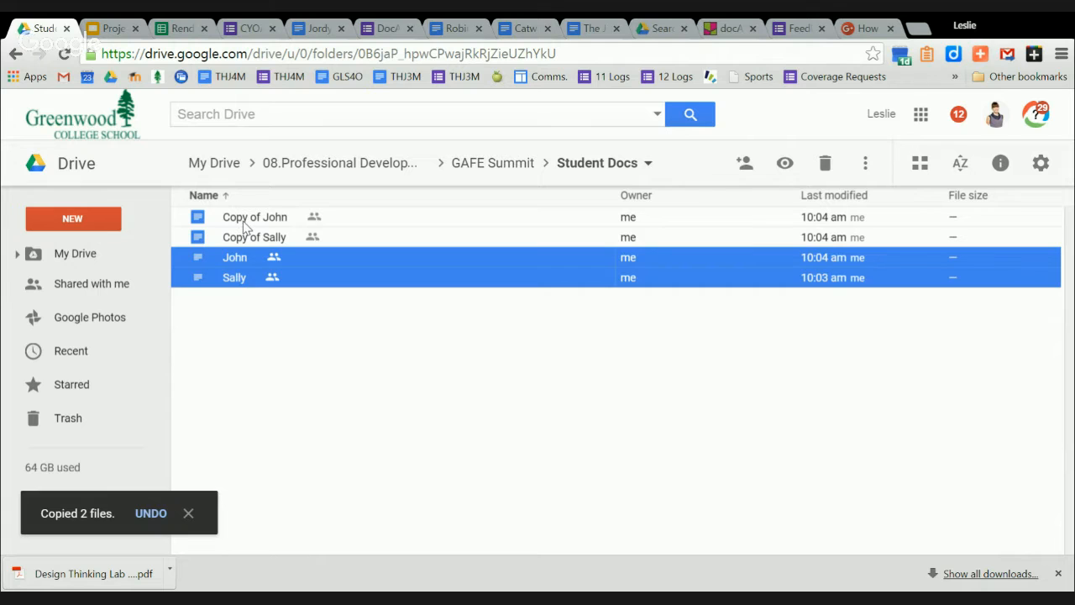
Rename the first of the two new copies with a third student's first name.
{"action": "left_click", "coordinate": [247, 225]}
{"action": "right_click", "coordinate": [246, 225]}
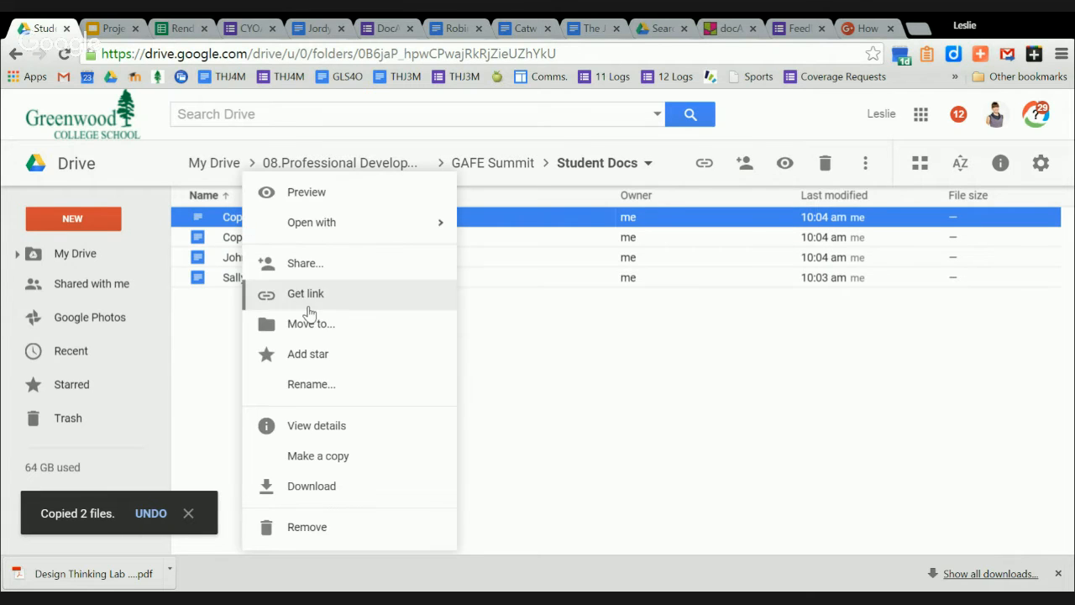
{"action": "left_click", "coordinate": [305, 382]}
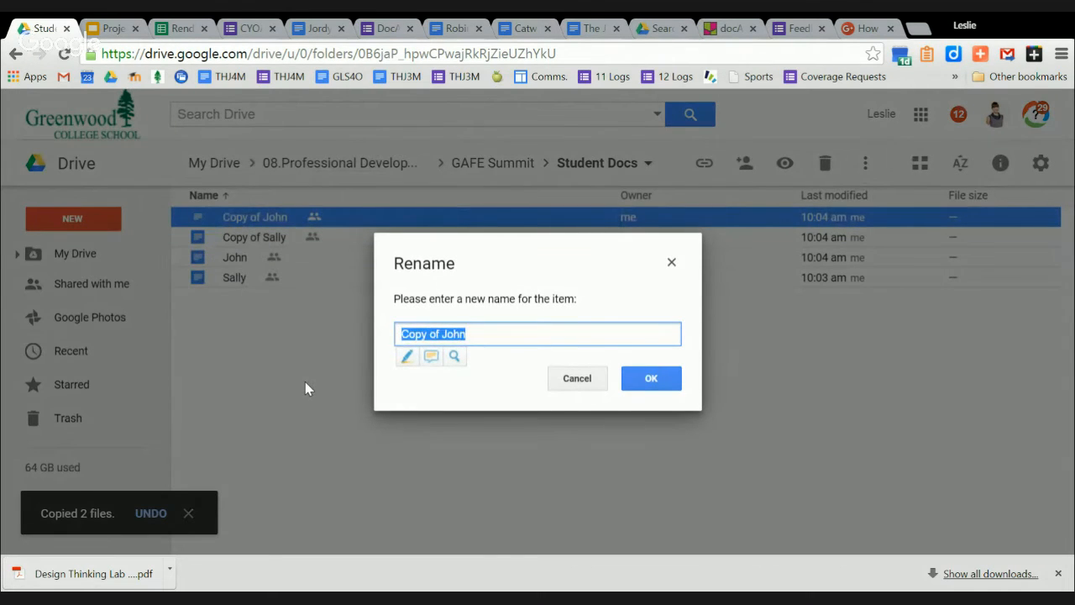
{"action": "type", "text": "\\Jac"}
{"action": "key", "text": "BackSpace"}
{"action": "key", "text": "BackSpace"}
{"action": "key", "text": "BackSpace"}
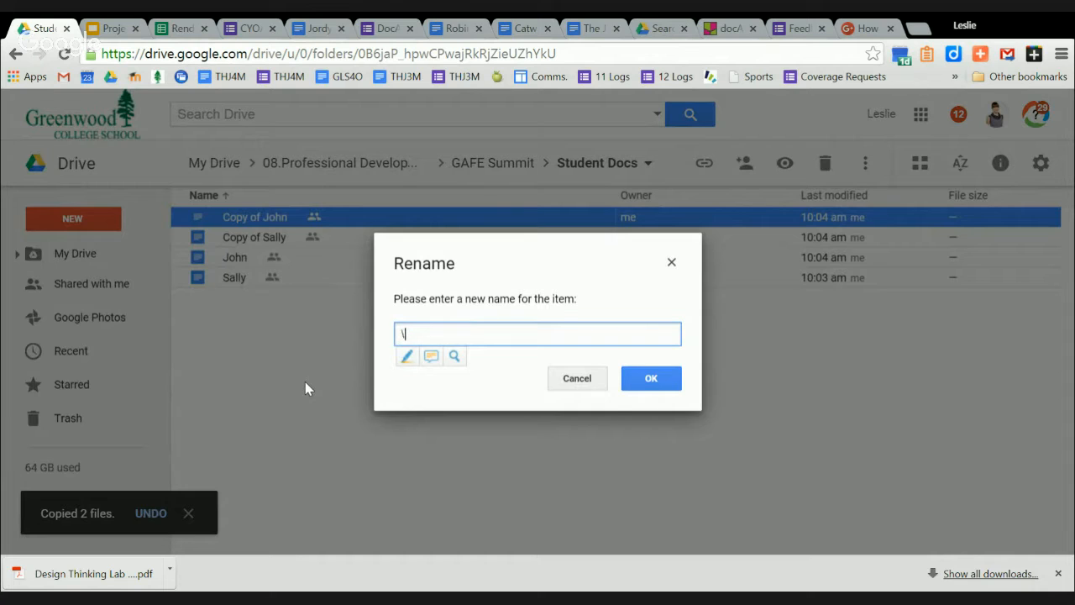
{"action": "key", "text": "BackSpace"}
{"action": "type", "text": "Jack"}
{"action": "key", "text": "Return"}
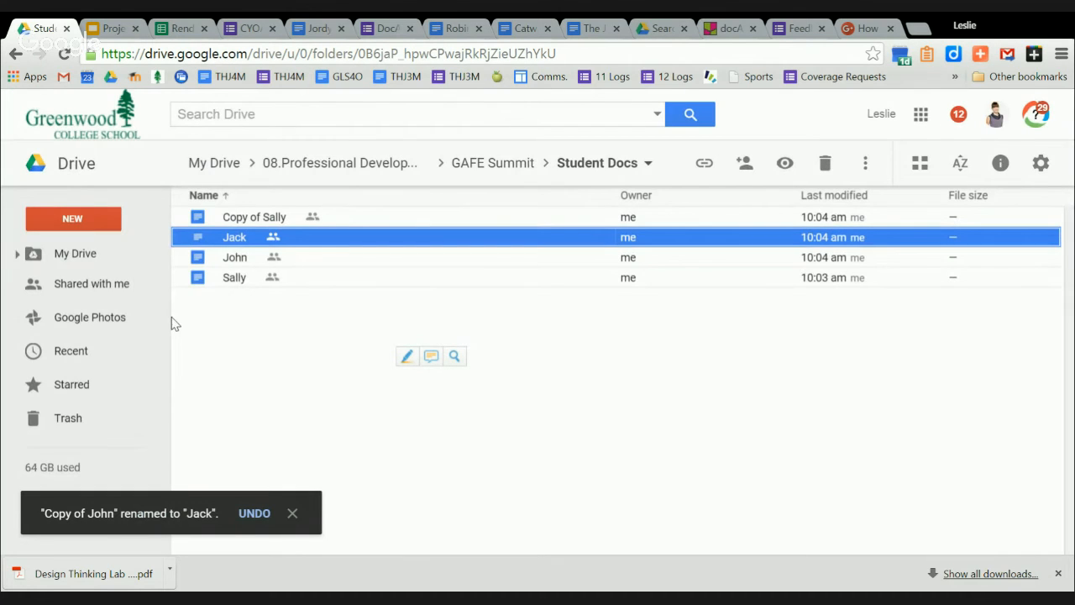
Rename the remaining copy with a fourth student's first name.
{"action": "right_click", "coordinate": [239, 225]}
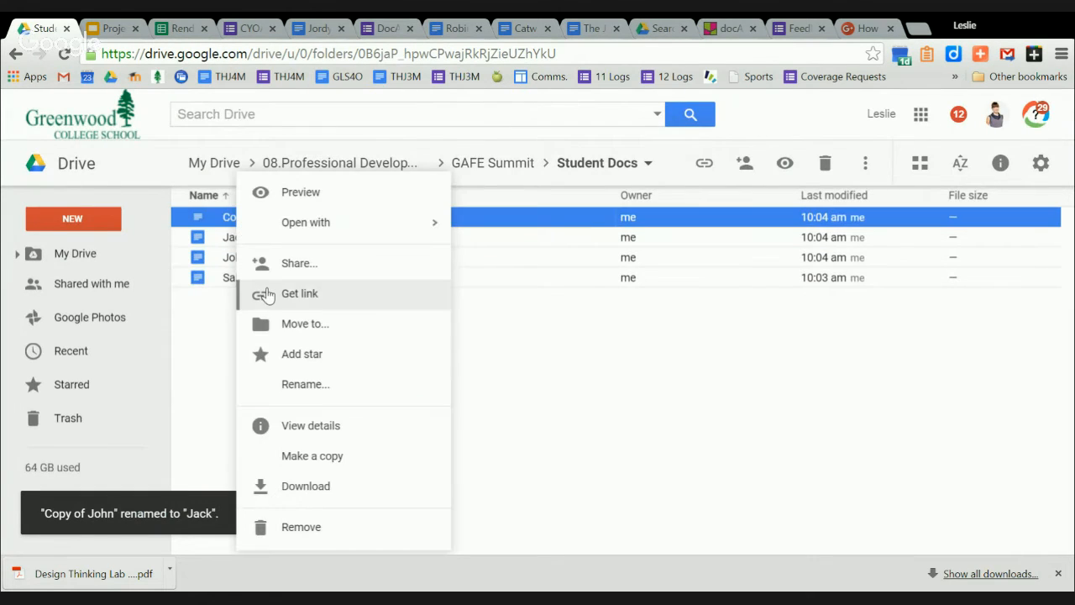
{"action": "left_click", "coordinate": [290, 384]}
{"action": "type", "text": "Sarha"}
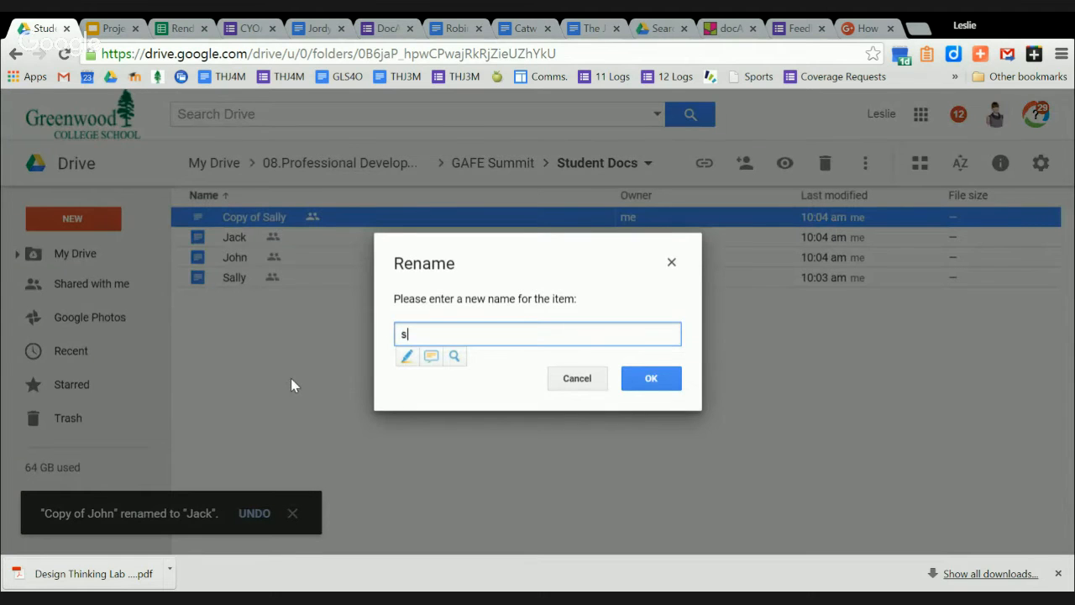
{"action": "key", "text": "BackSpace"}
{"action": "key", "text": "BackSpace"}
{"action": "type", "text": "ah"}
{"action": "key", "text": "Return"}
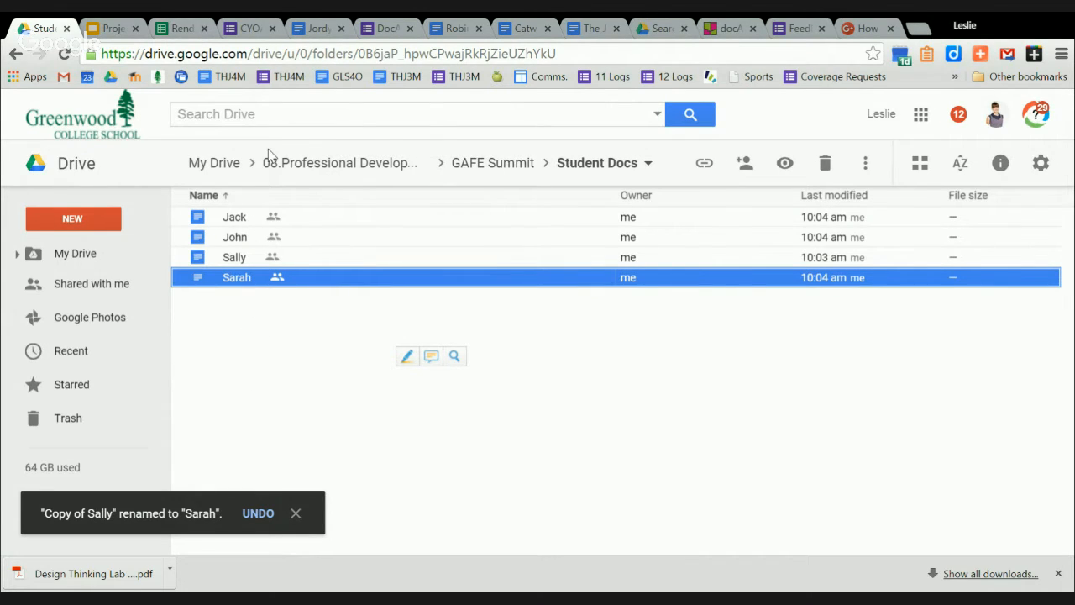
Create a new Google Form in the shared GAFE Summit folder, keeping the folder's sharing permissions.
{"action": "left_click", "coordinate": [494, 164]}
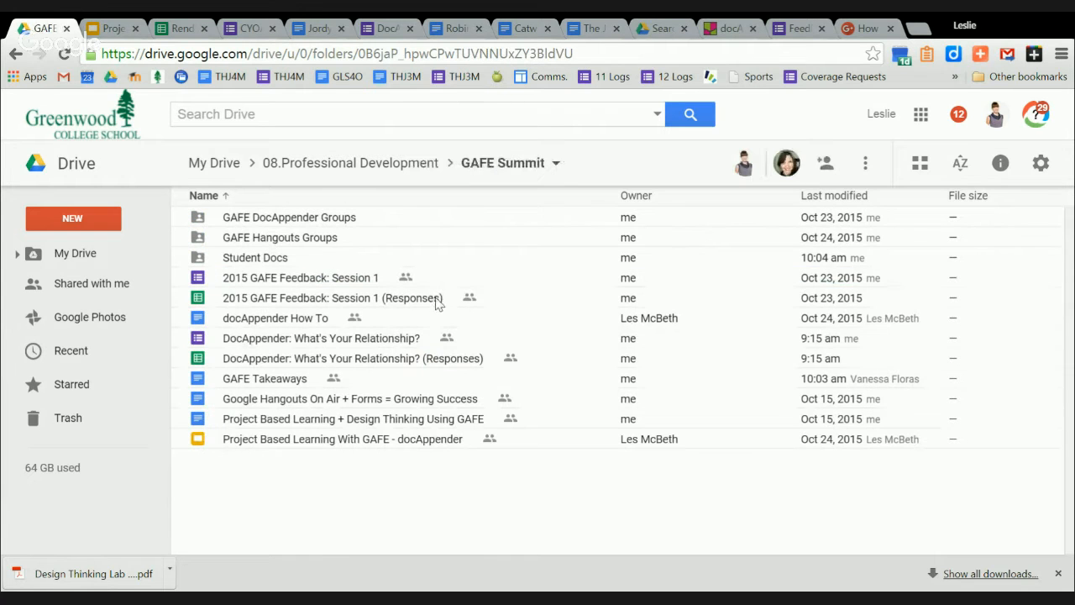
{"action": "left_click", "coordinate": [64, 220]}
{"action": "mouse_move", "coordinate": [106, 454]}
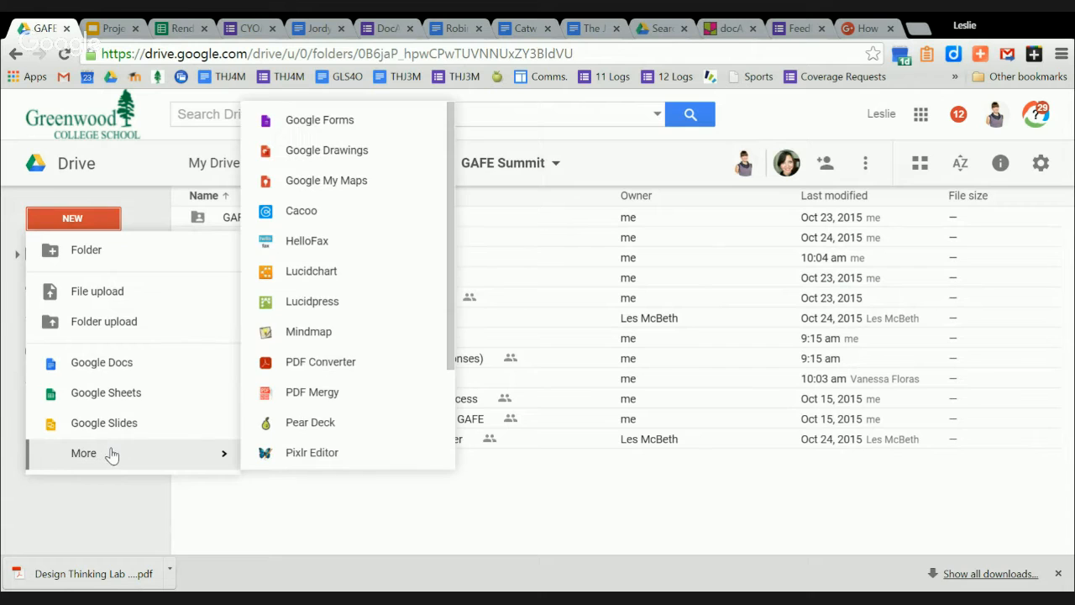
{"action": "left_click", "coordinate": [336, 130]}
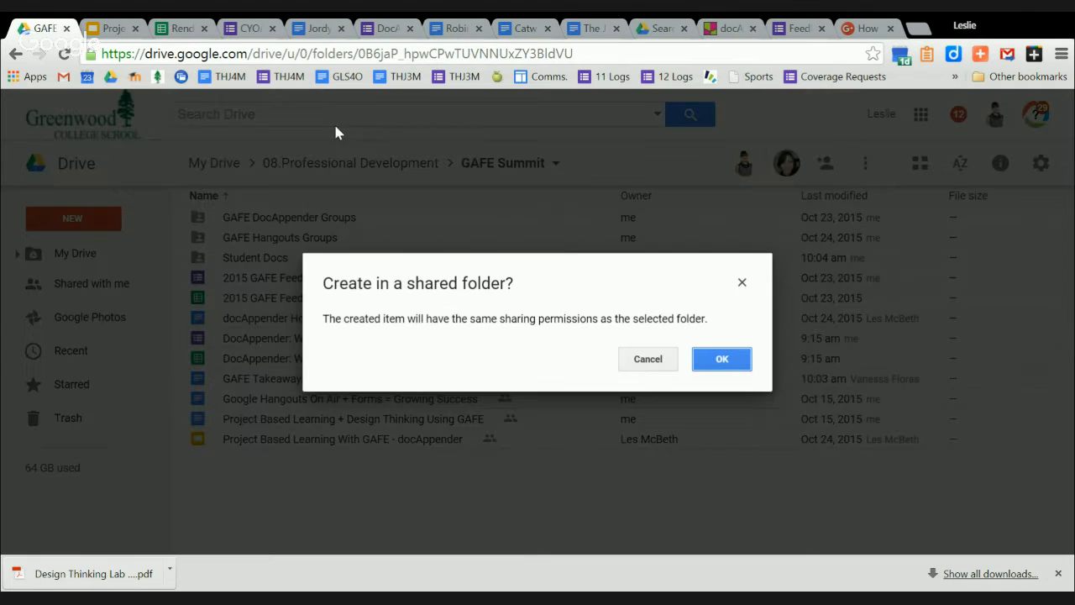
{"action": "left_click", "coordinate": [710, 360]}
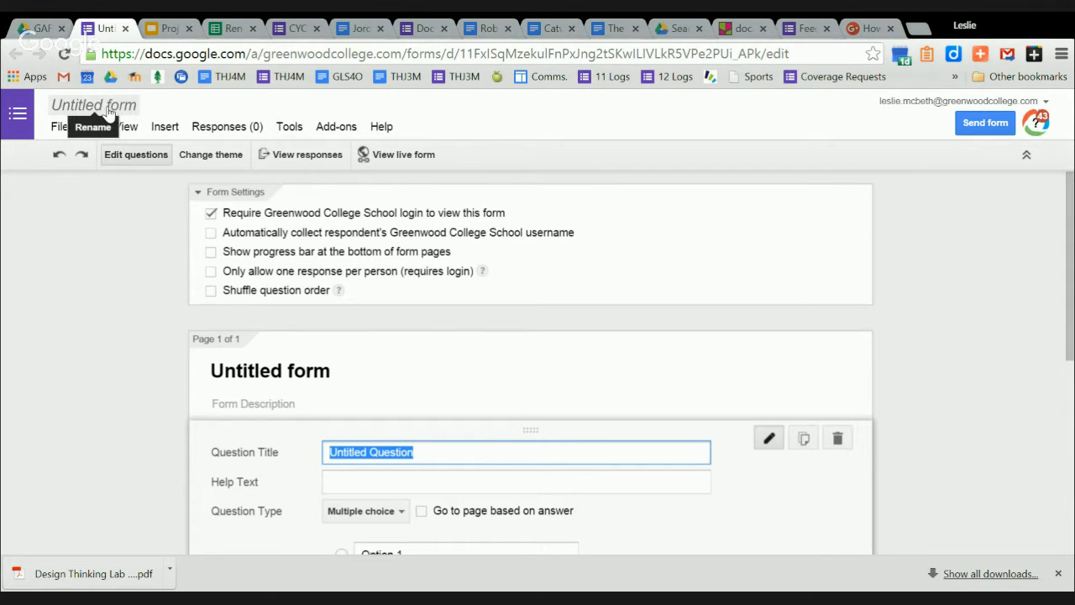
Rename the untitled form as "Rubric - docAppender Skills".
{"action": "left_click", "coordinate": [108, 108]}
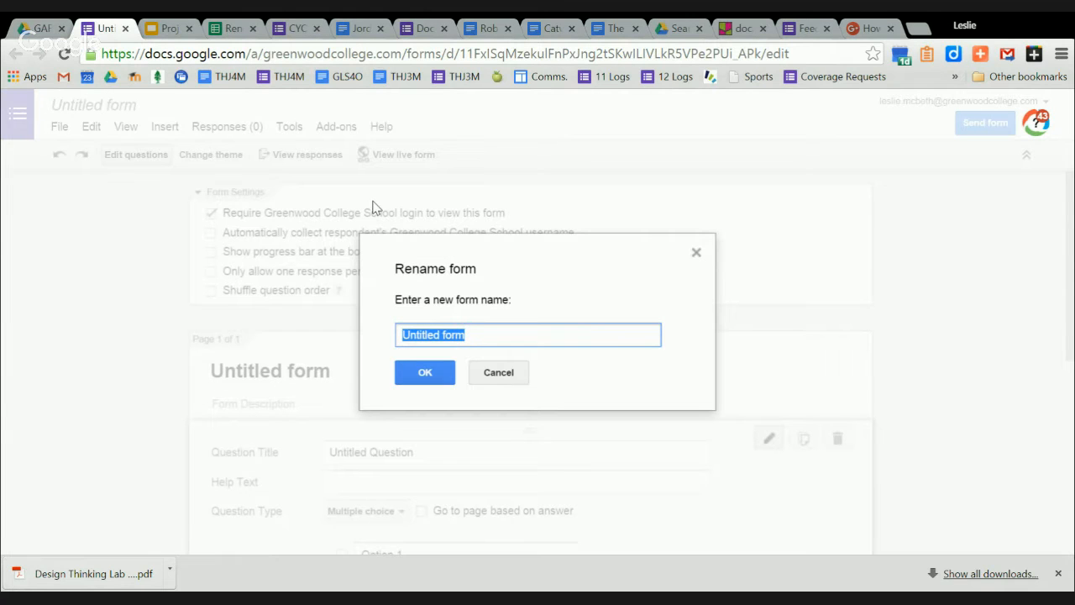
{"action": "type", "text": "Rubric -"}
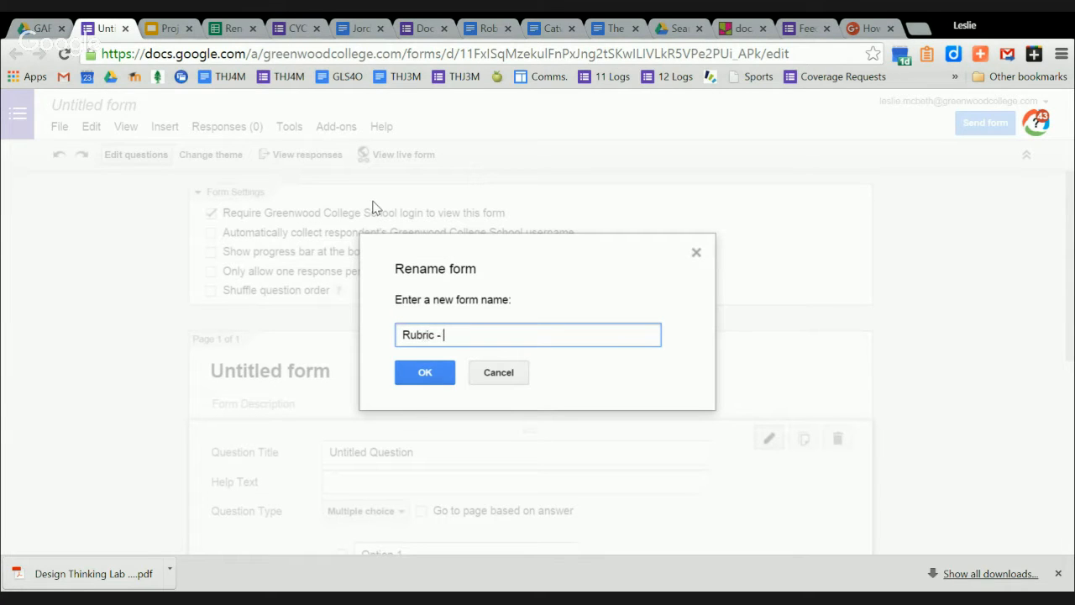
{"action": "type", "text": " dodC"}
{"action": "key", "text": "BackSpace"}
{"action": "key", "text": "BackSpace"}
{"action": "type", "text": "cAppender Skill"}
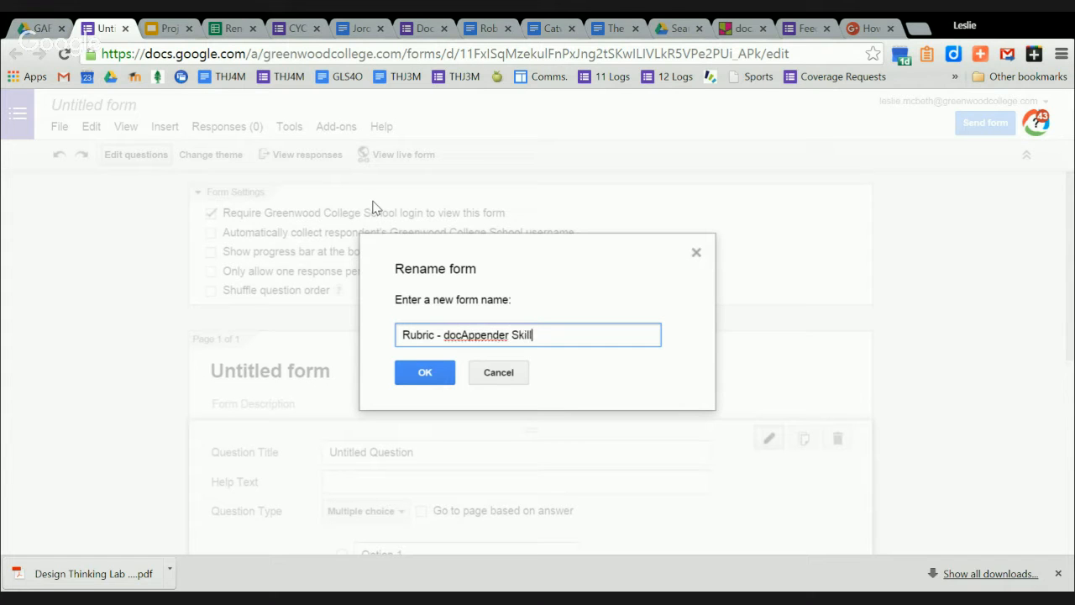
{"action": "type", "text": "s"}
{"action": "left_click", "coordinate": [426, 378]}
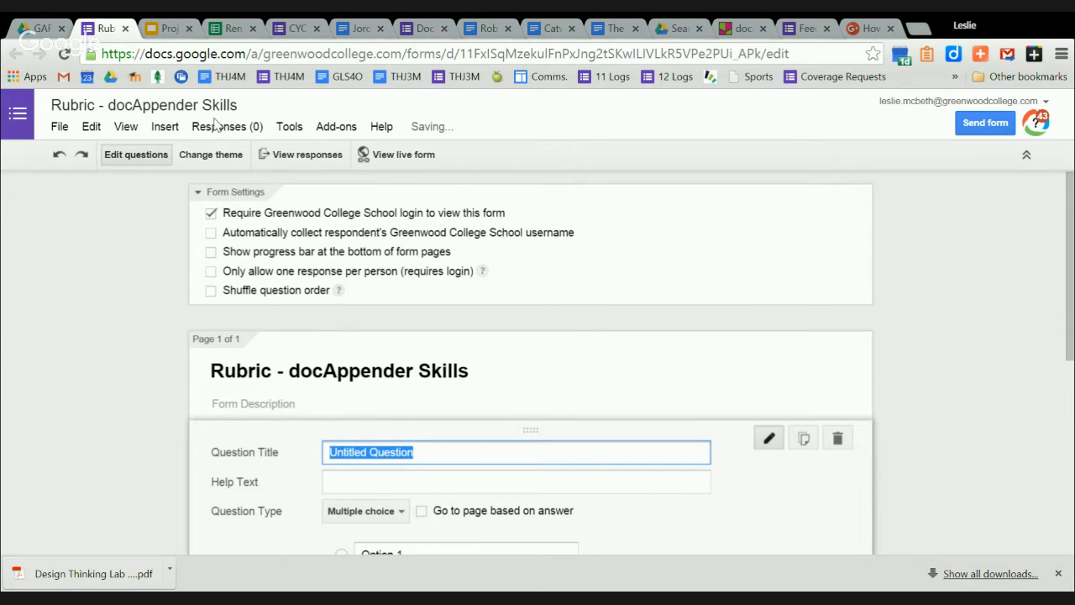
In Drive, open the Unit 1 Feedback Forms folder inside 03.THJ4M, 2015-16 THJ4M Teacher Files, Unit 1.
{"action": "left_click", "coordinate": [38, 28]}
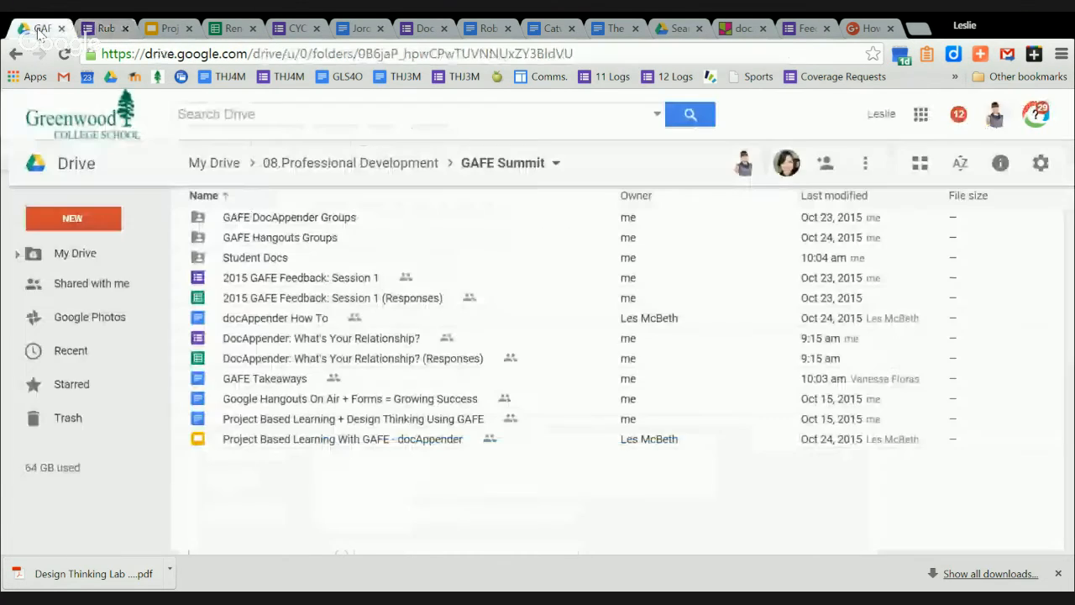
{"action": "left_click", "coordinate": [236, 170]}
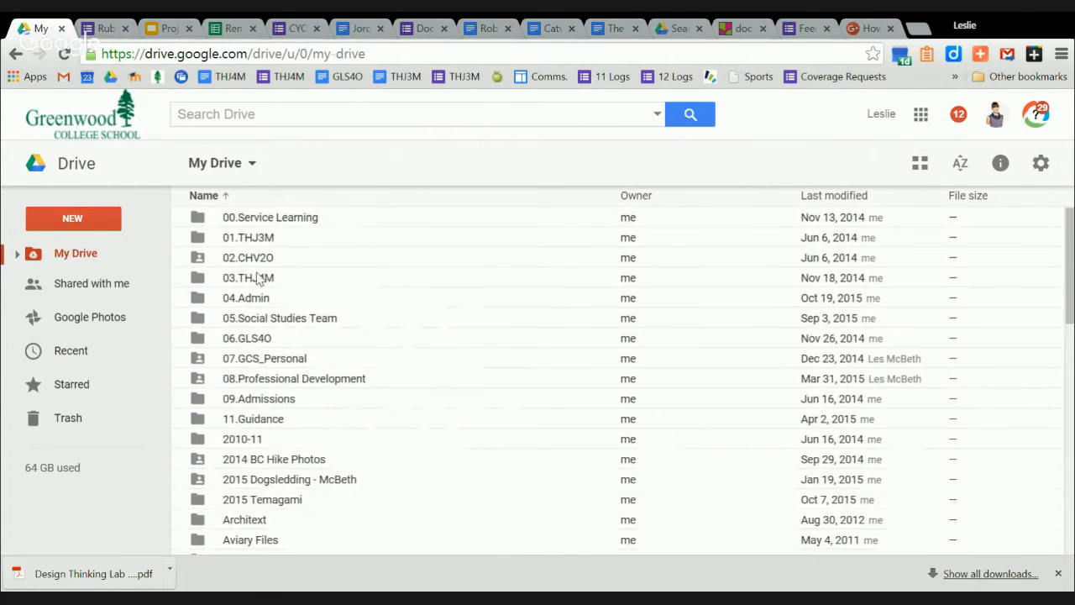
{"action": "double_click", "coordinate": [258, 279]}
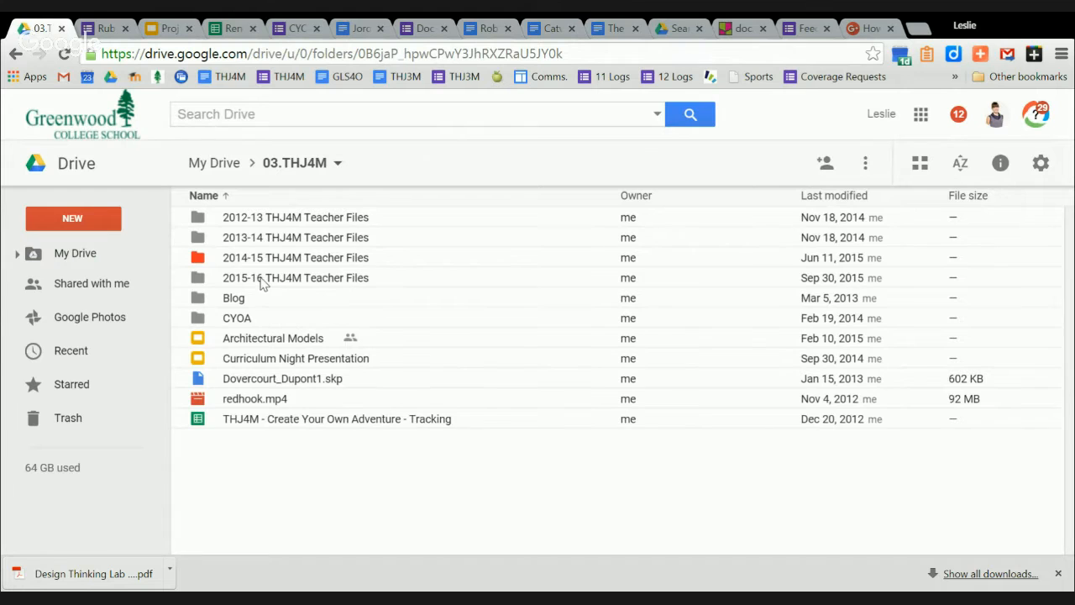
{"action": "double_click", "coordinate": [258, 280]}
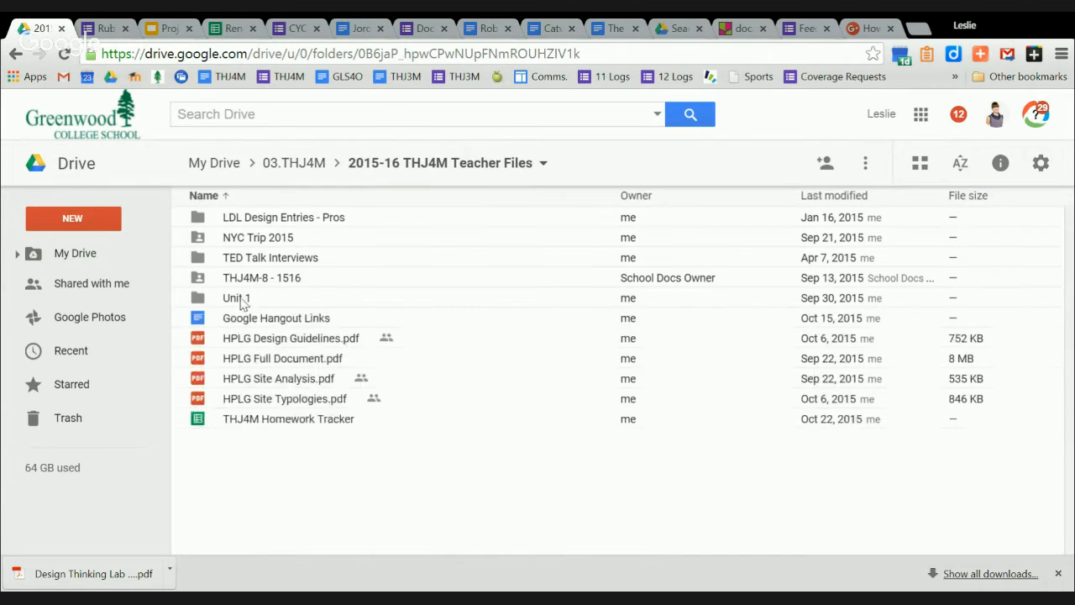
{"action": "double_click", "coordinate": [248, 298]}
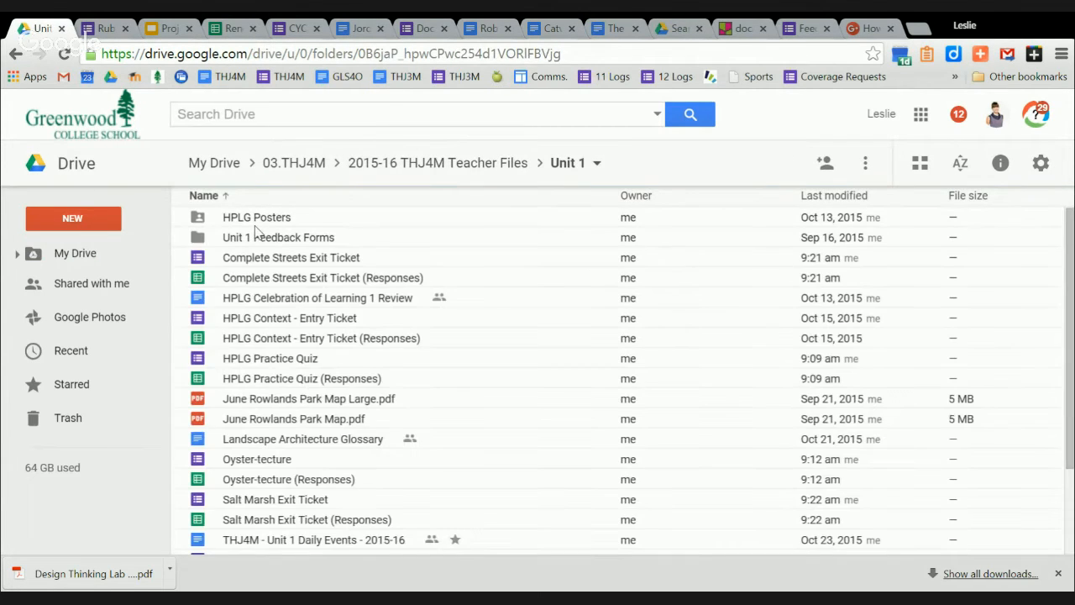
{"action": "double_click", "coordinate": [257, 238]}
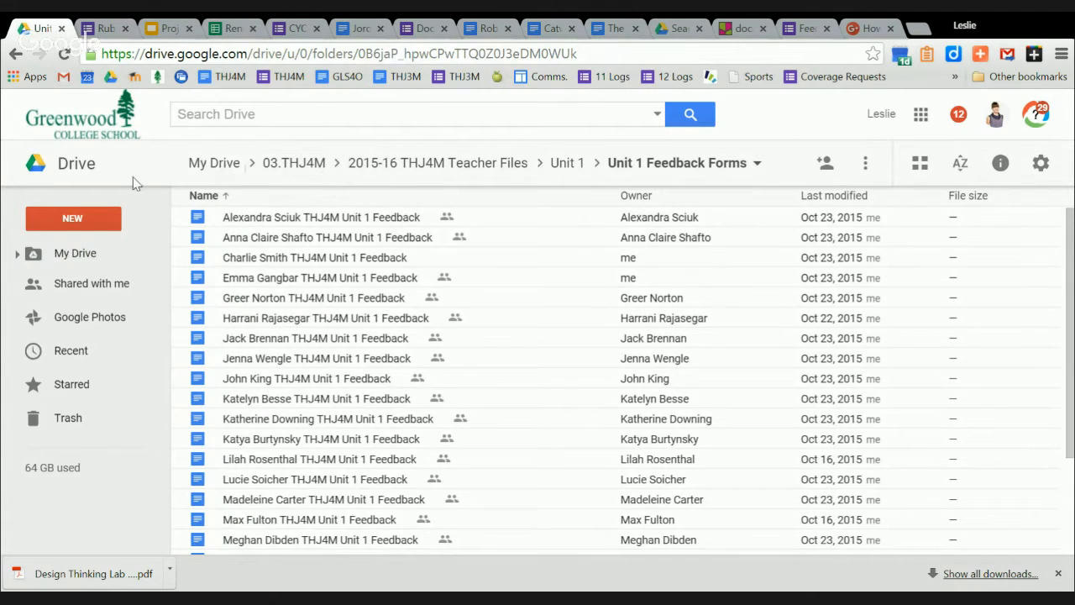
Go back through the visited folders to the GAFE Summit folder.
{"action": "left_click", "coordinate": [17, 55]}
{"action": "left_click", "coordinate": [17, 55]}
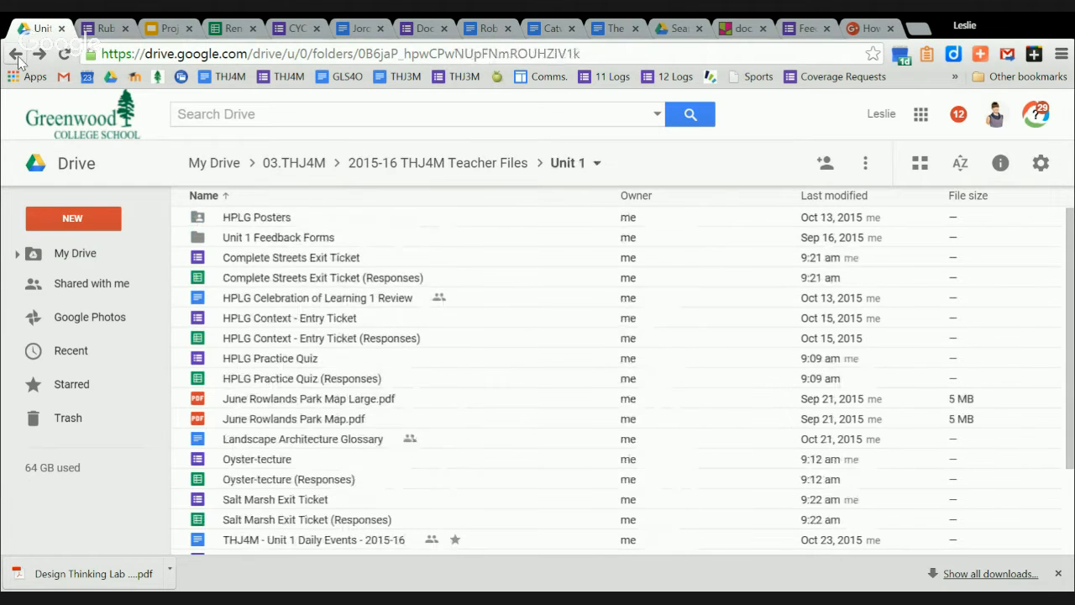
{"action": "left_click", "coordinate": [17, 55]}
{"action": "left_click", "coordinate": [17, 55]}
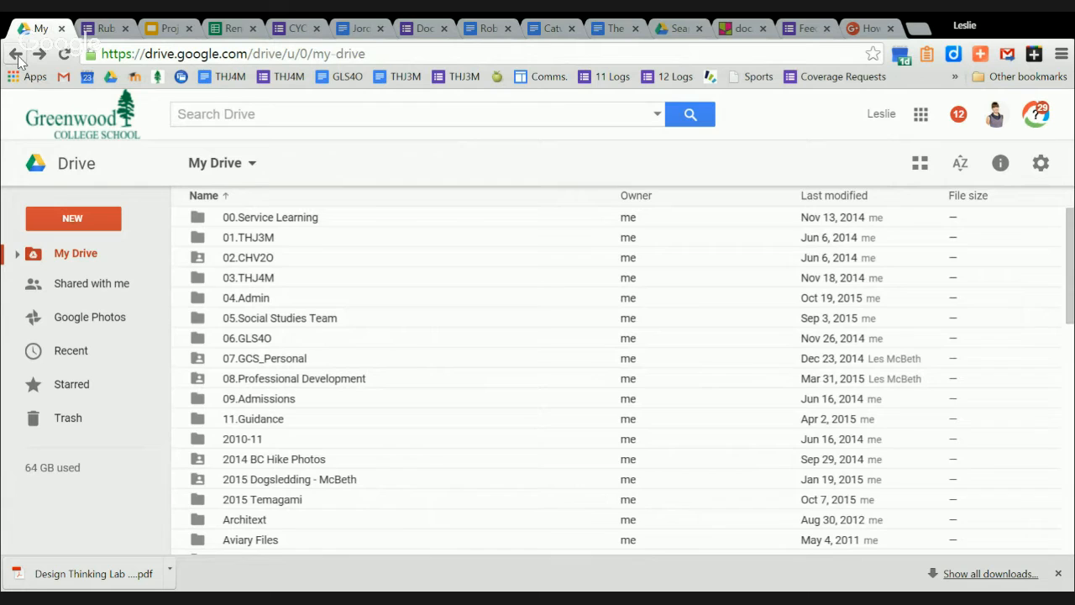
{"action": "left_click", "coordinate": [17, 56]}
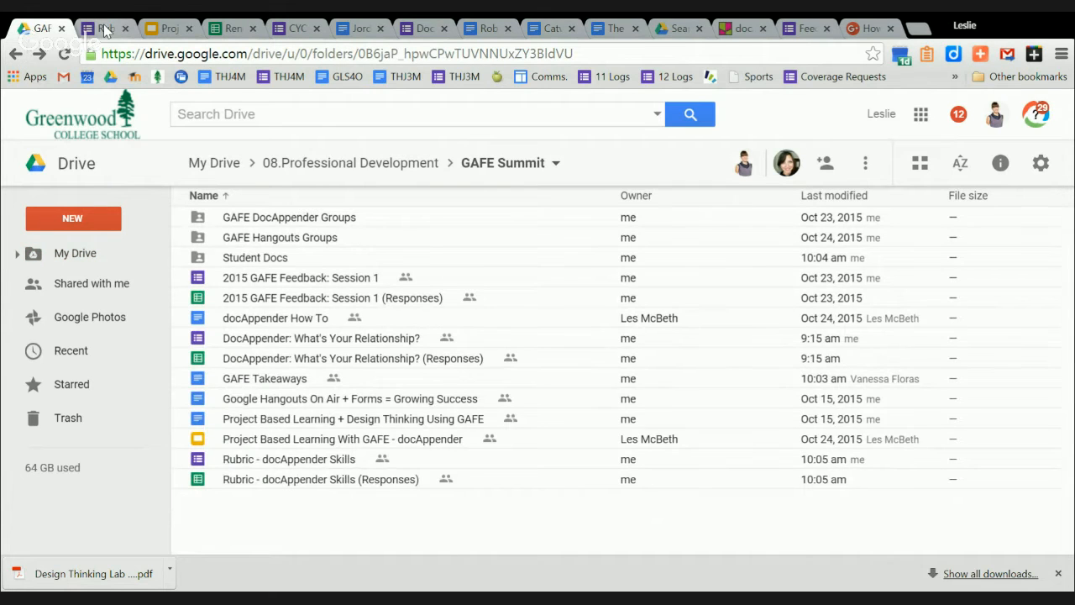
Return to the rubric form and title its first question "Student Name".
{"action": "left_click", "coordinate": [103, 30]}
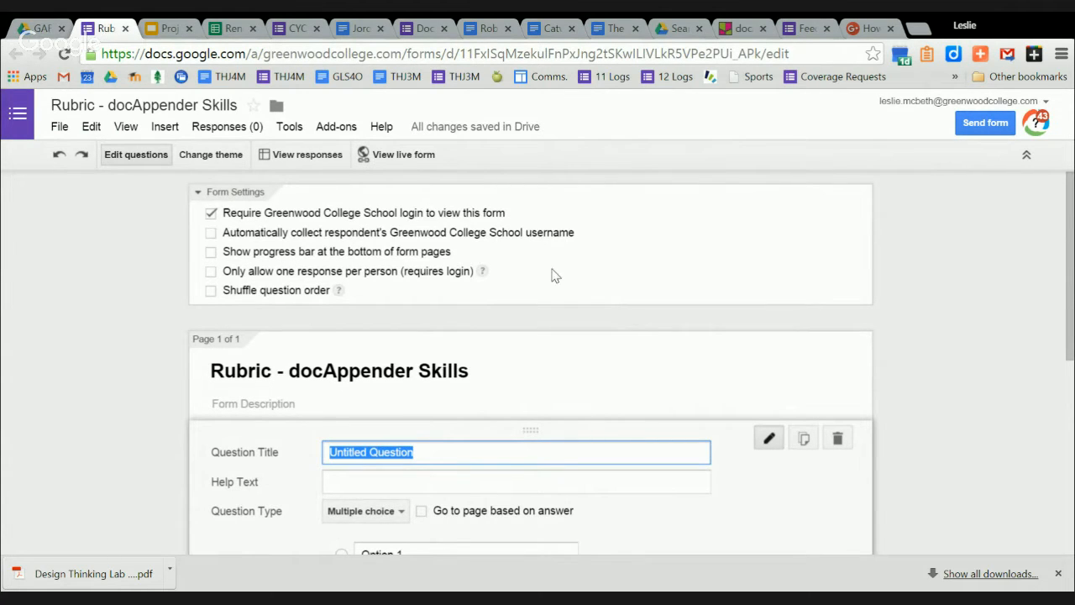
{"action": "type", "text": "Y"}
{"action": "key", "text": "BackSpace"}
{"action": "type", "text": "S"}
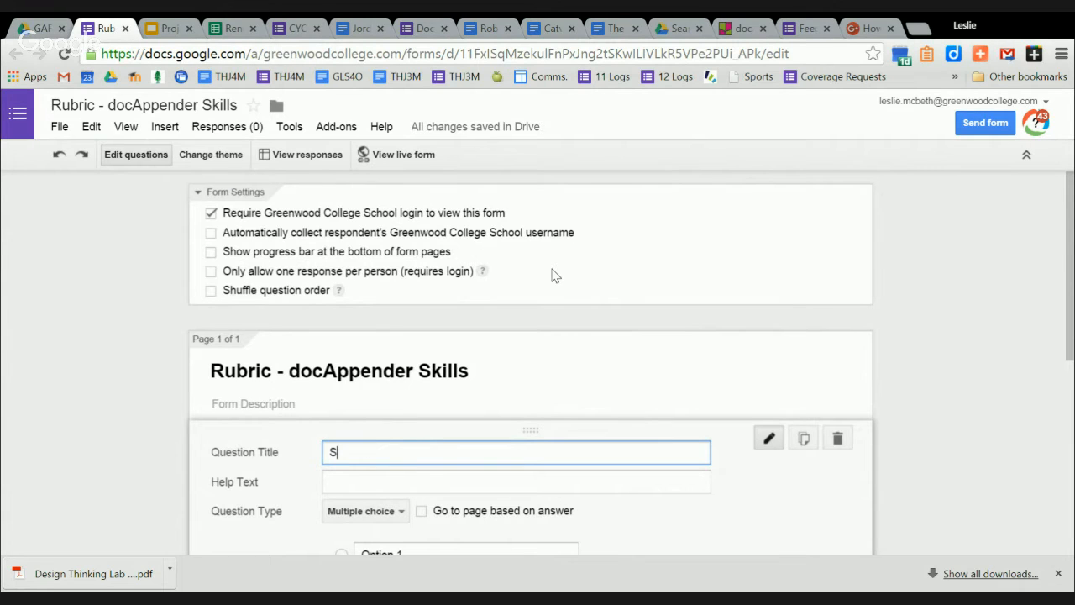
{"action": "type", "text": "tudneName"}
{"action": "left_click", "coordinate": [969, 362]}
Clear the first option of the Student Name question, set its type to Checkboxes and finish editing it.
{"action": "scroll", "coordinate": [970, 357], "scroll_direction": "down", "scroll_amount": 2}
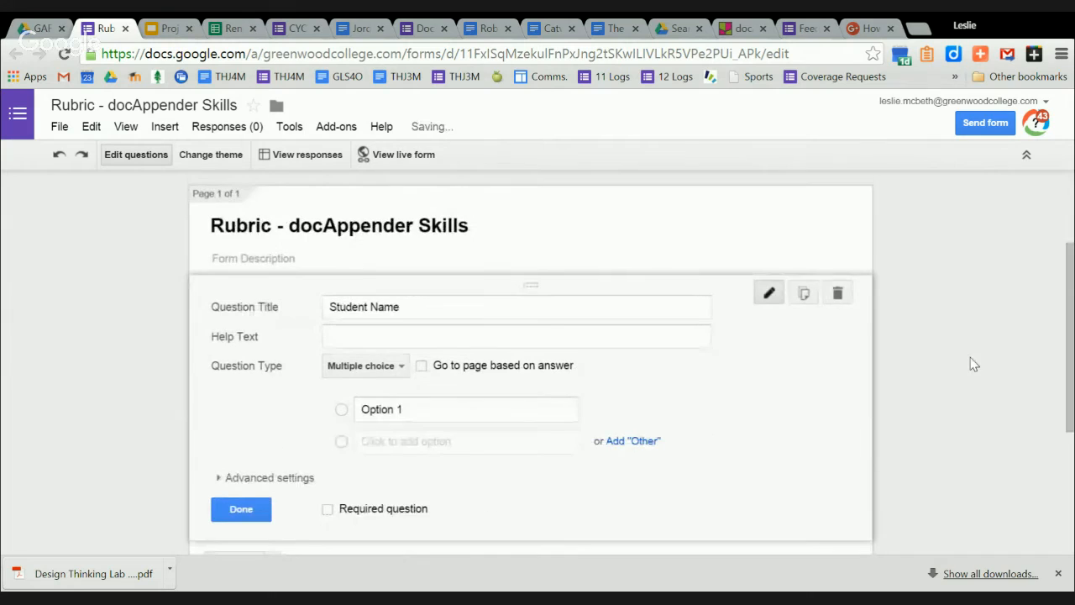
{"action": "left_click", "coordinate": [401, 408]}
{"action": "key", "text": "BackSpace"}
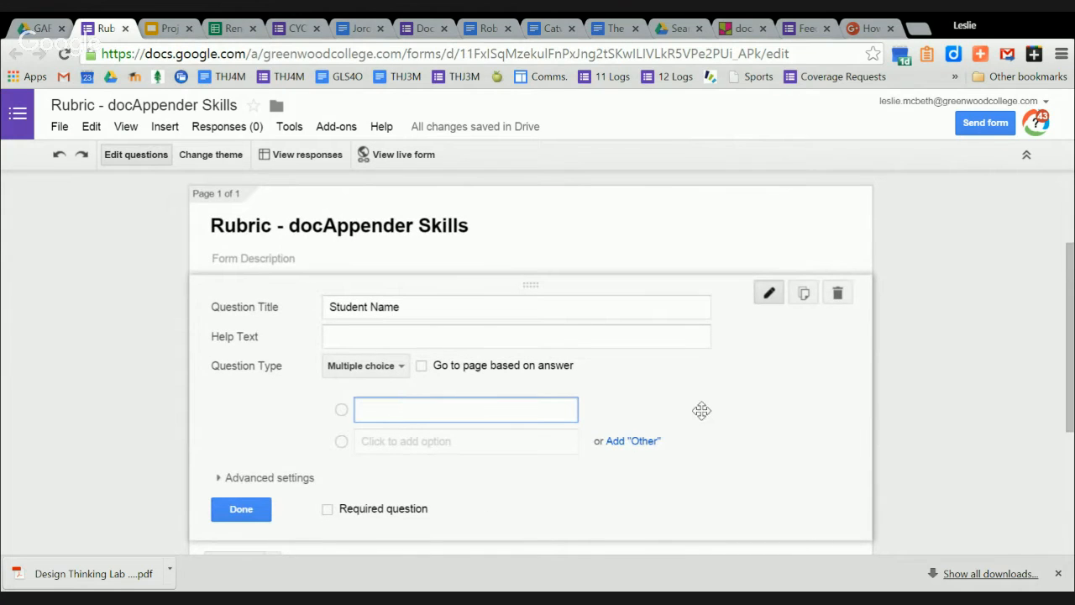
{"action": "left_click", "coordinate": [373, 373]}
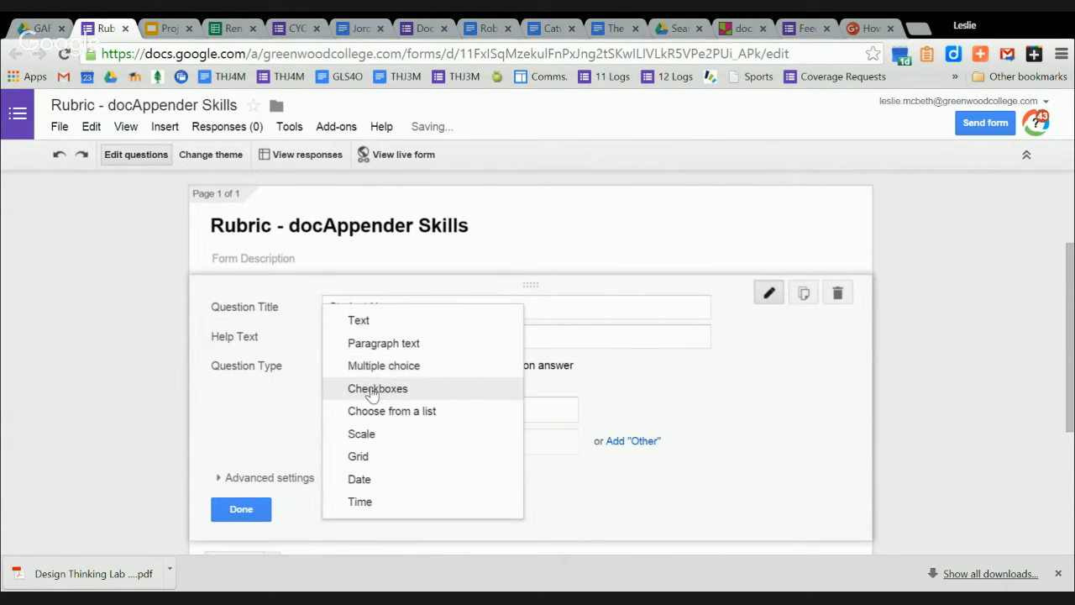
{"action": "left_click", "coordinate": [370, 389]}
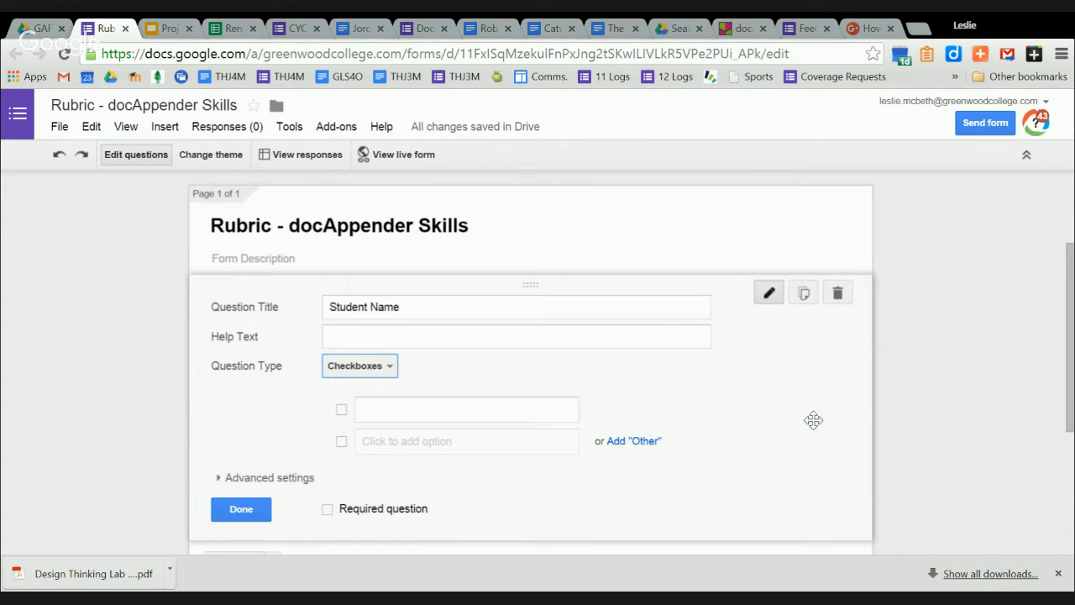
{"action": "left_click", "coordinate": [238, 514]}
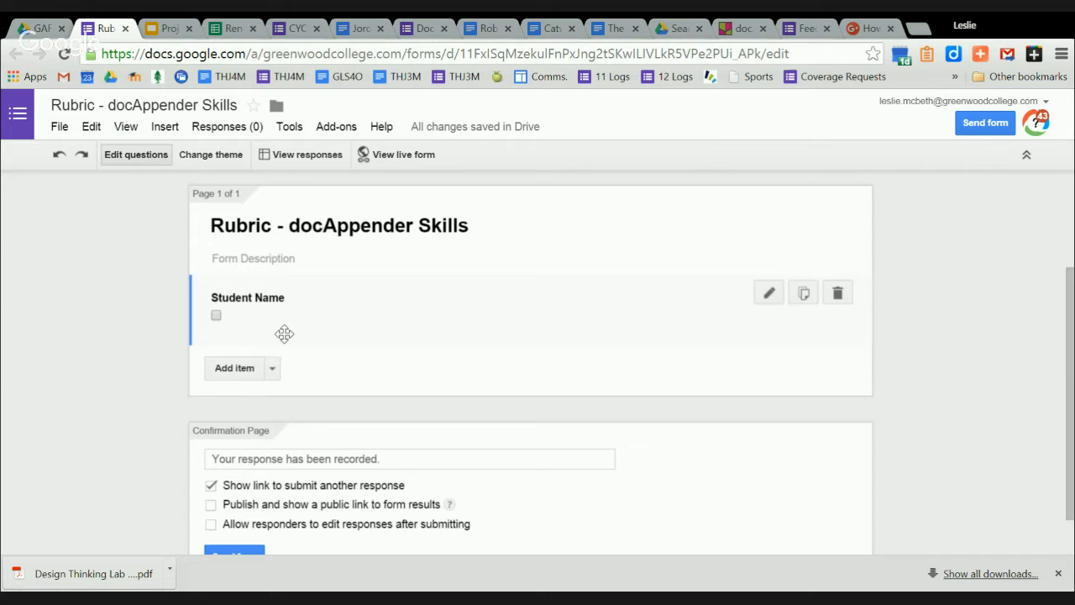
Add a multiple-choice question titled "Reseach Skills" with "Level 4 -" as its first option.
{"action": "left_click", "coordinate": [241, 369]}
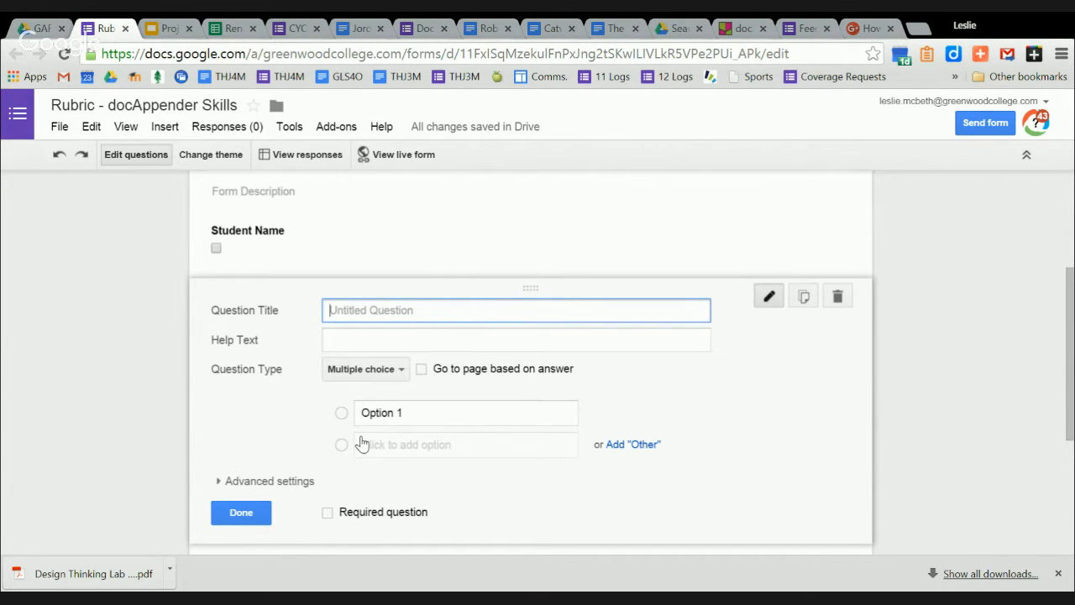
{"action": "type", "text": "Reseach Skills"}
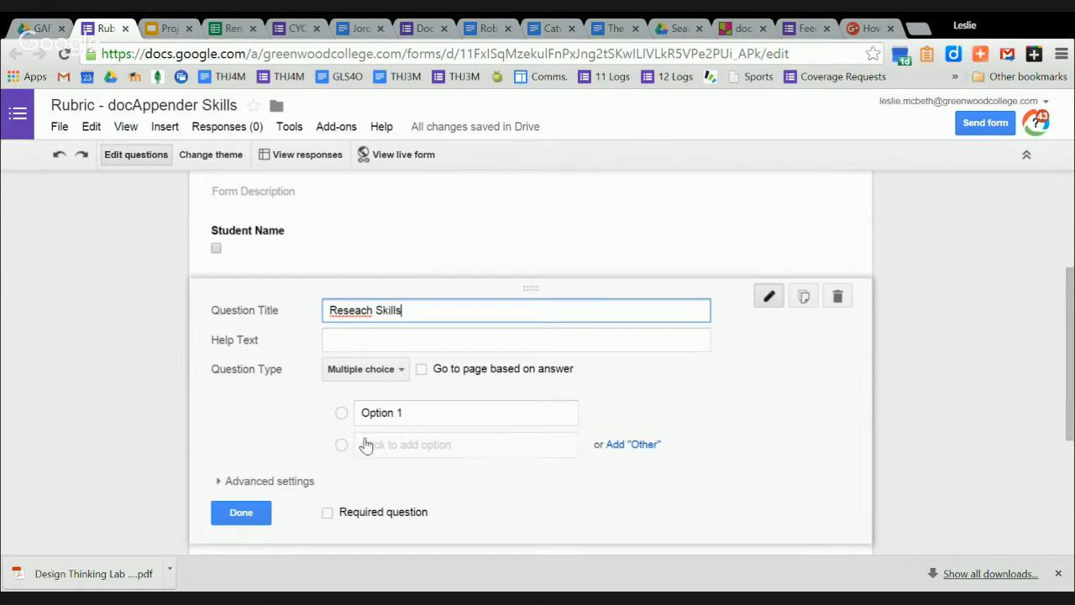
{"action": "left_click", "coordinate": [381, 415]}
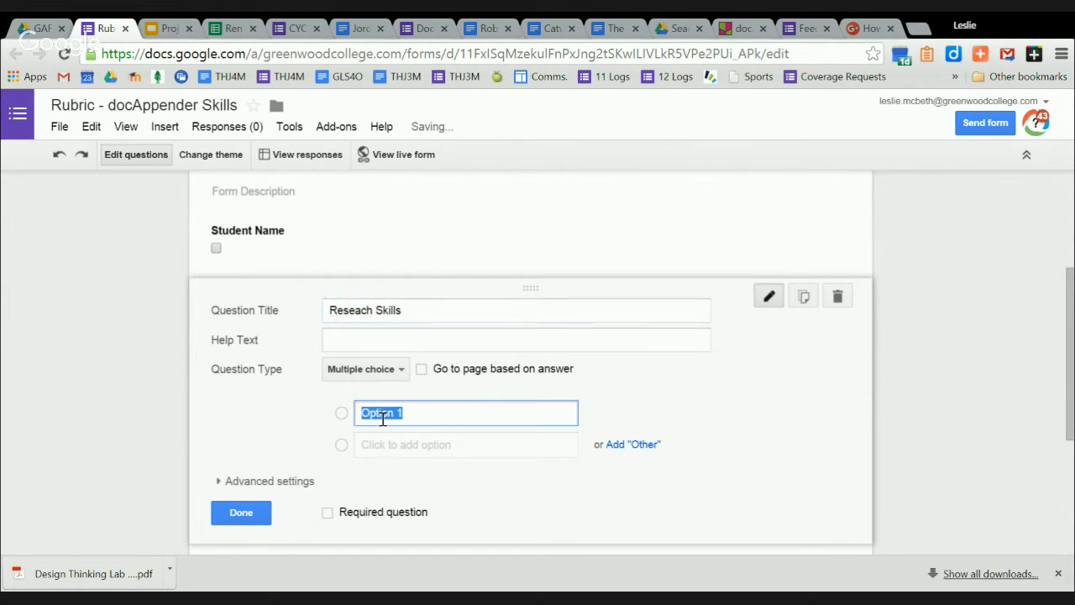
{"action": "type", "text": "Levle"}
{"action": "key", "text": "BackSpace"}
{"action": "key", "text": "BackSpace"}
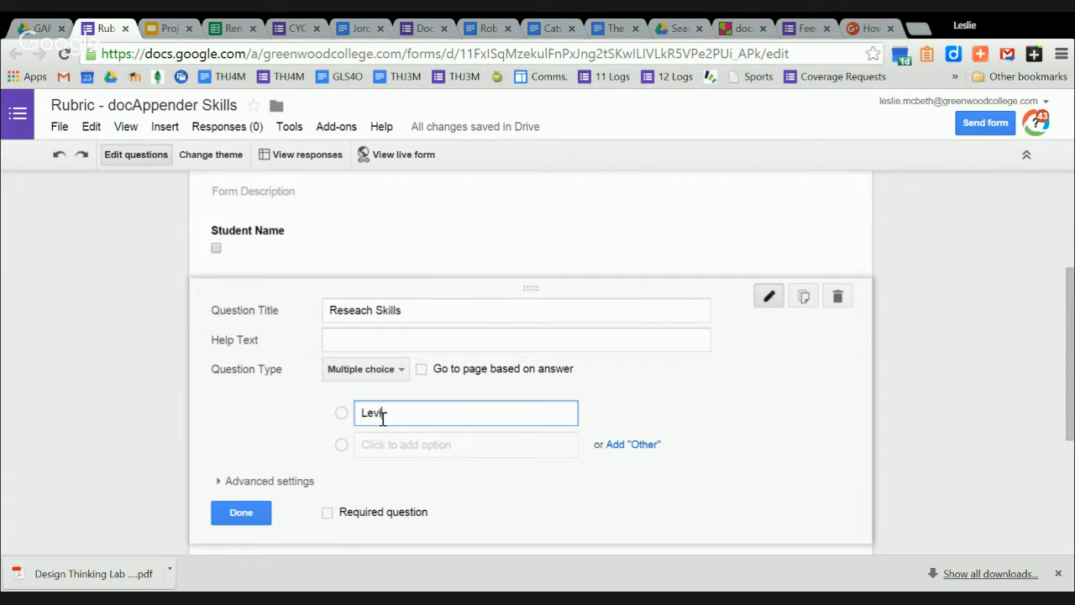
{"action": "key", "text": "BackSpace"}
{"action": "type", "text": "el 4 -"}
Add the options "Level 3 -" and "Level 2 -", and correct the question title to "Research Skills".
{"action": "left_click", "coordinate": [382, 441]}
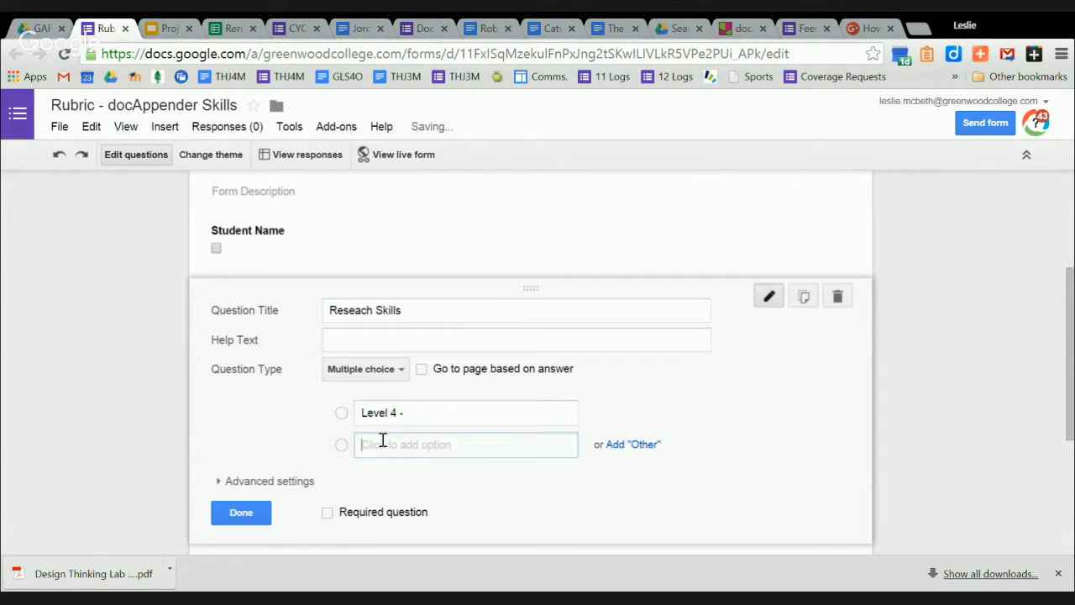
{"action": "type", "text": "Level "}
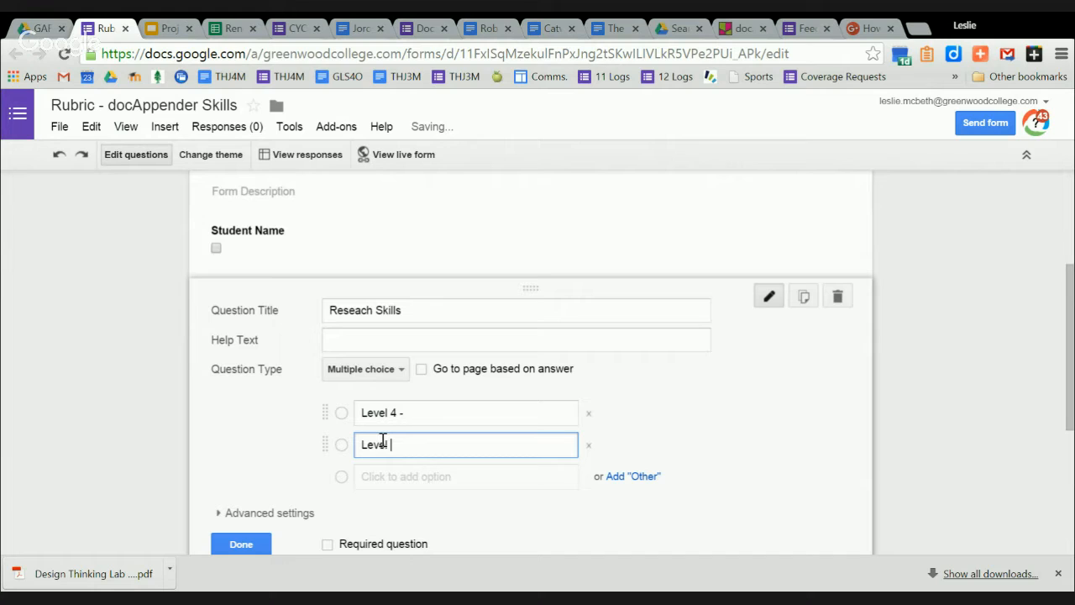
{"action": "type", "text": "3 -"}
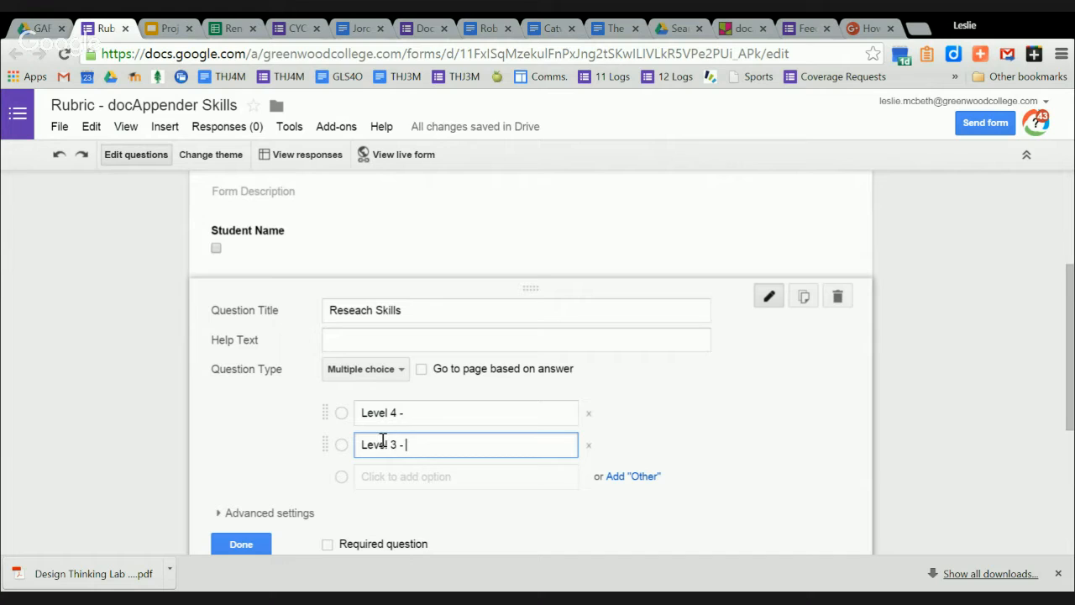
{"action": "left_click", "coordinate": [392, 481]}
{"action": "type", "text": "Level "}
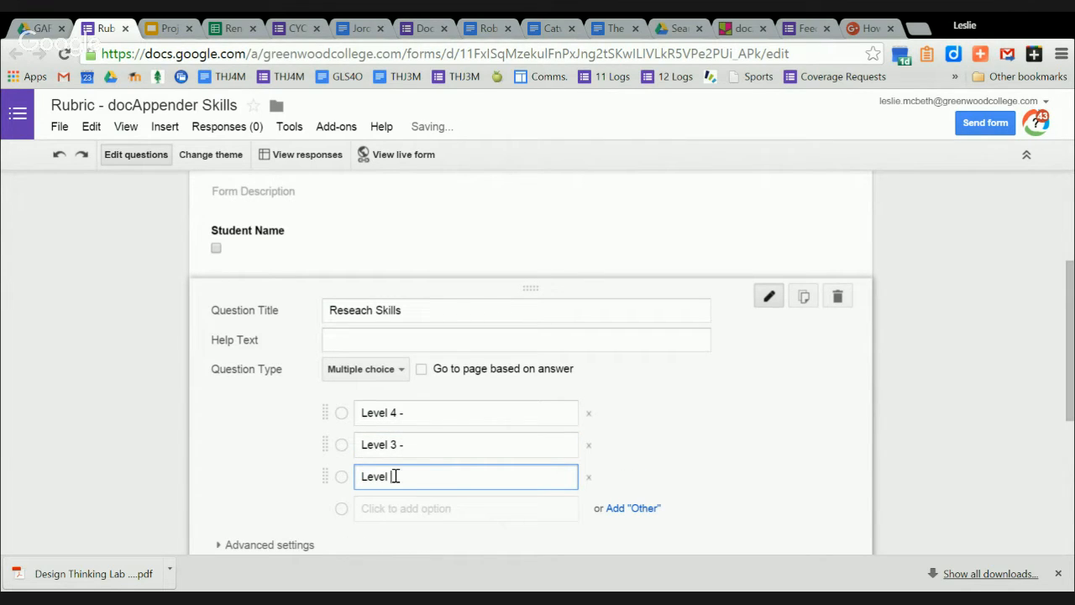
{"action": "type", "text": "2 -"}
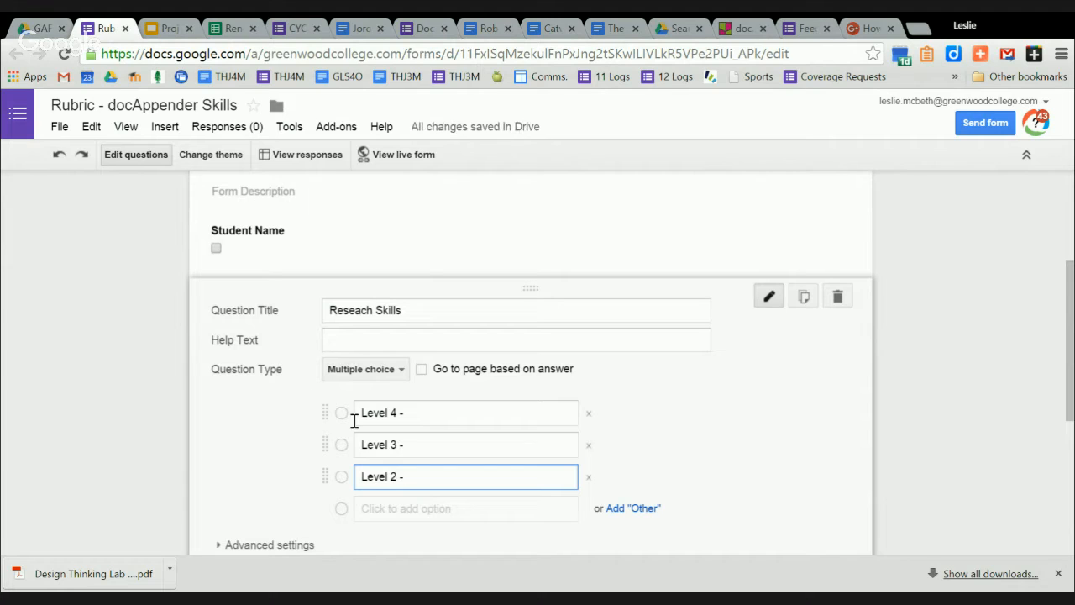
{"action": "scroll", "coordinate": [278, 451], "scroll_direction": "down", "scroll_amount": 1}
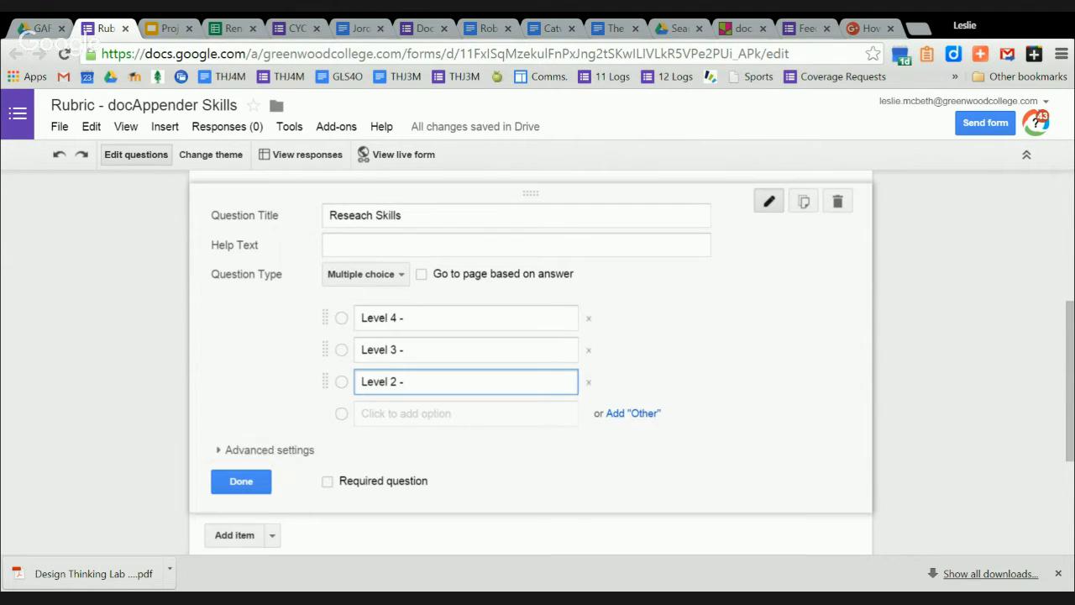
{"action": "left_click", "coordinate": [362, 216]}
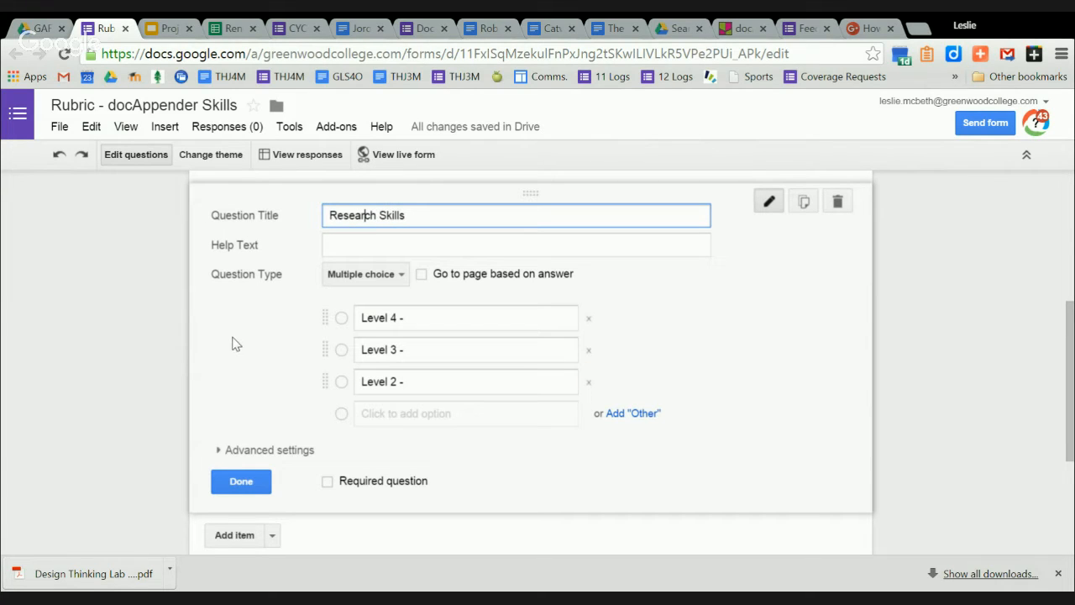
Finish editing the Research Skills question and review the form's questions so far.
{"action": "left_click", "coordinate": [236, 479]}
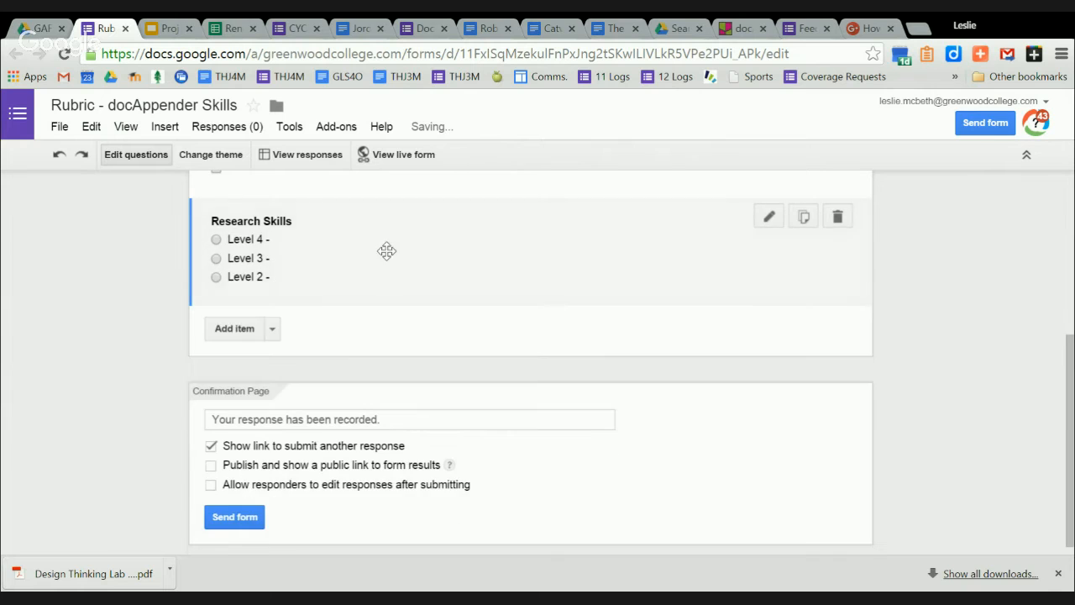
{"action": "scroll", "coordinate": [386, 250], "scroll_direction": "up", "scroll_amount": 4}
{"action": "scroll", "coordinate": [386, 251], "scroll_direction": "down", "scroll_amount": 1}
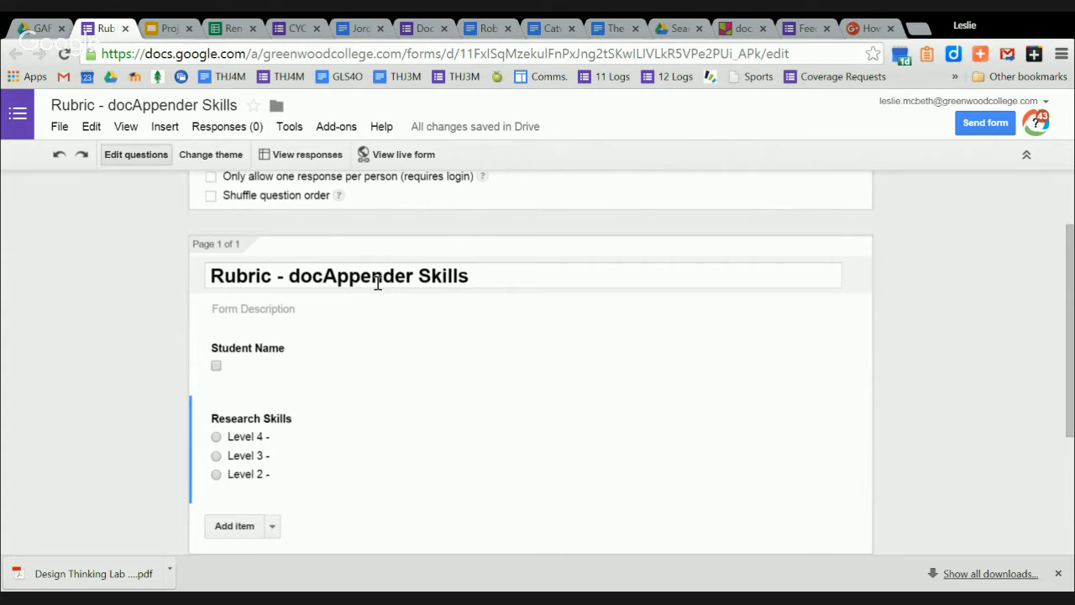
{"action": "mouse_move", "coordinate": [365, 418]}
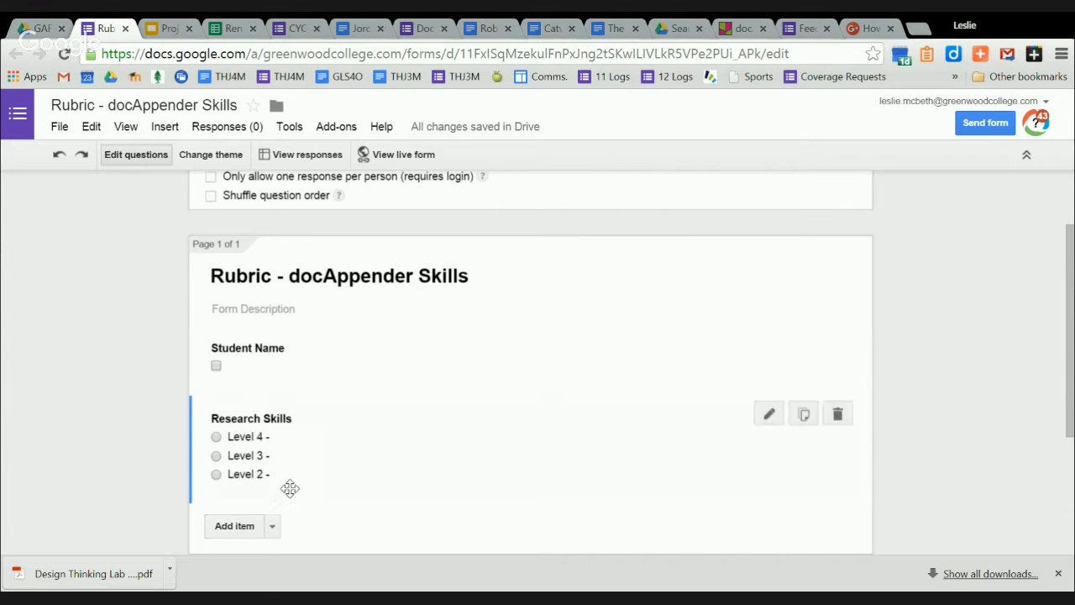
Add a paragraph-text question titled "Comment" to the form and finish editing it.
{"action": "left_click", "coordinate": [236, 527]}
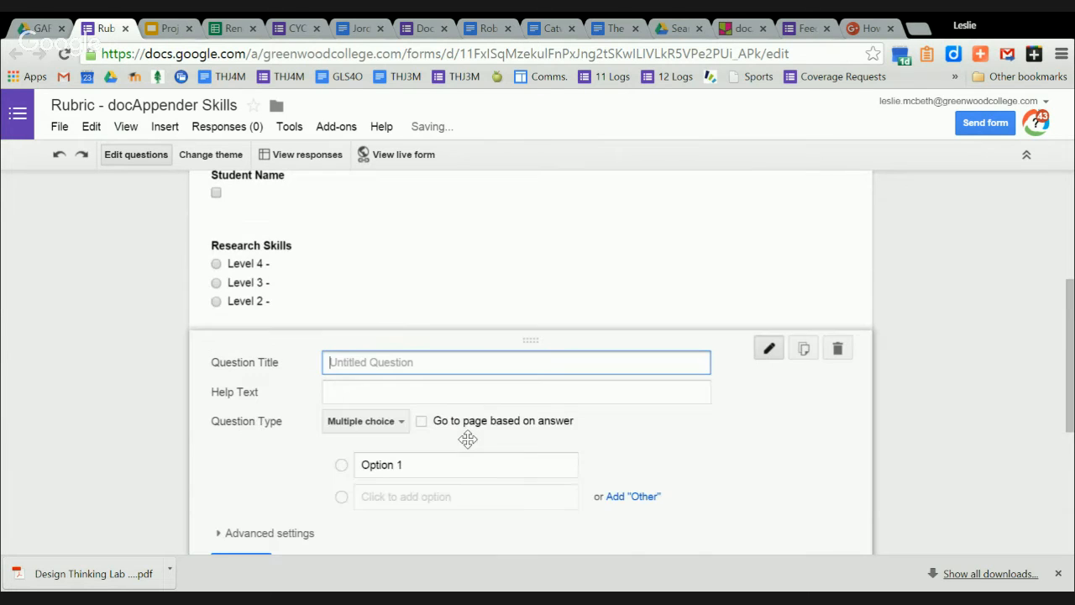
{"action": "type", "text": "Comment"}
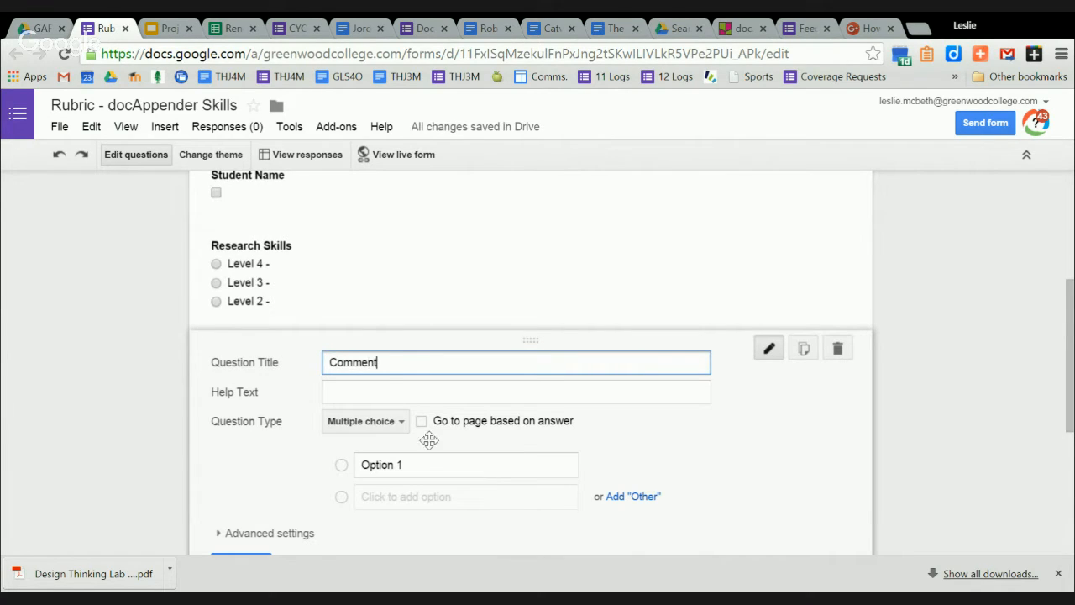
{"action": "left_click", "coordinate": [369, 421]}
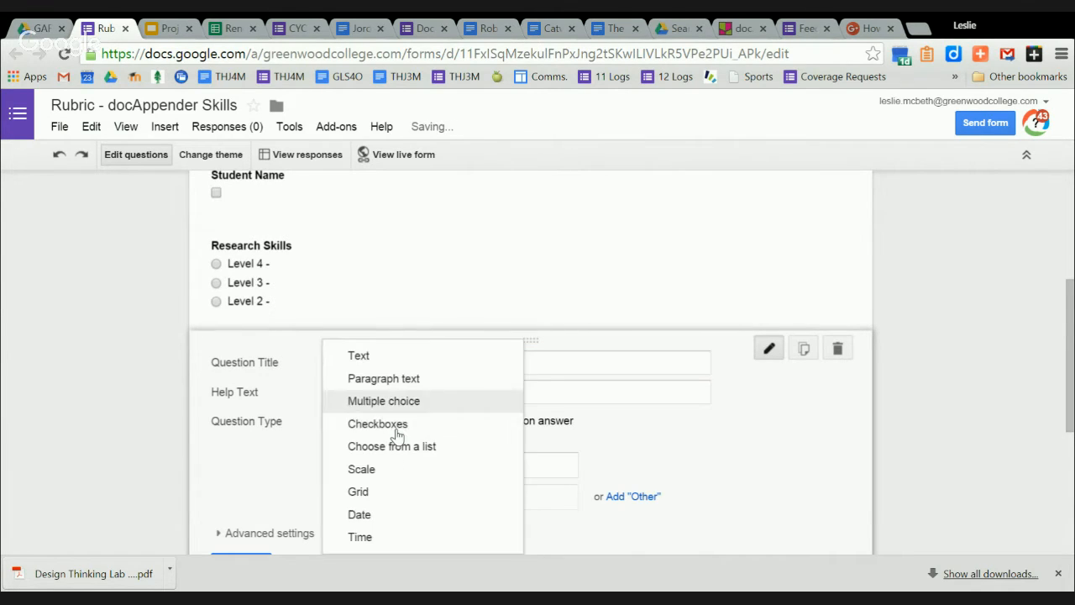
{"action": "left_click", "coordinate": [374, 378]}
{"action": "scroll", "coordinate": [239, 500], "scroll_direction": "down", "scroll_amount": 1}
{"action": "left_click", "coordinate": [239, 500]}
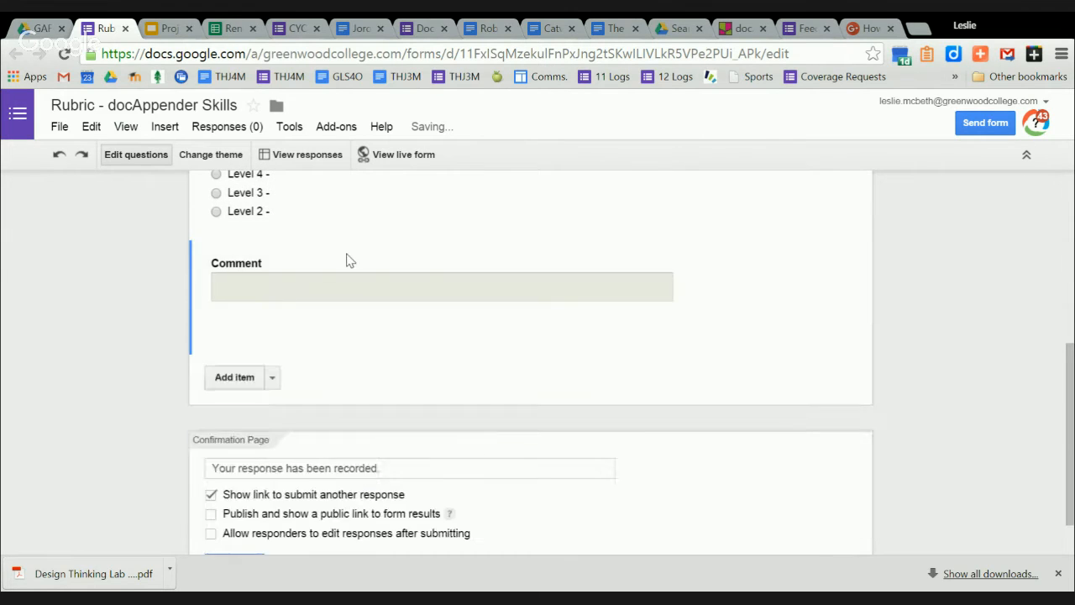
Preview the live rubric form, close the preview and look over the questions in the form editor.
{"action": "scroll", "coordinate": [347, 252], "scroll_direction": "up", "scroll_amount": 7}
{"action": "left_click", "coordinate": [397, 153]}
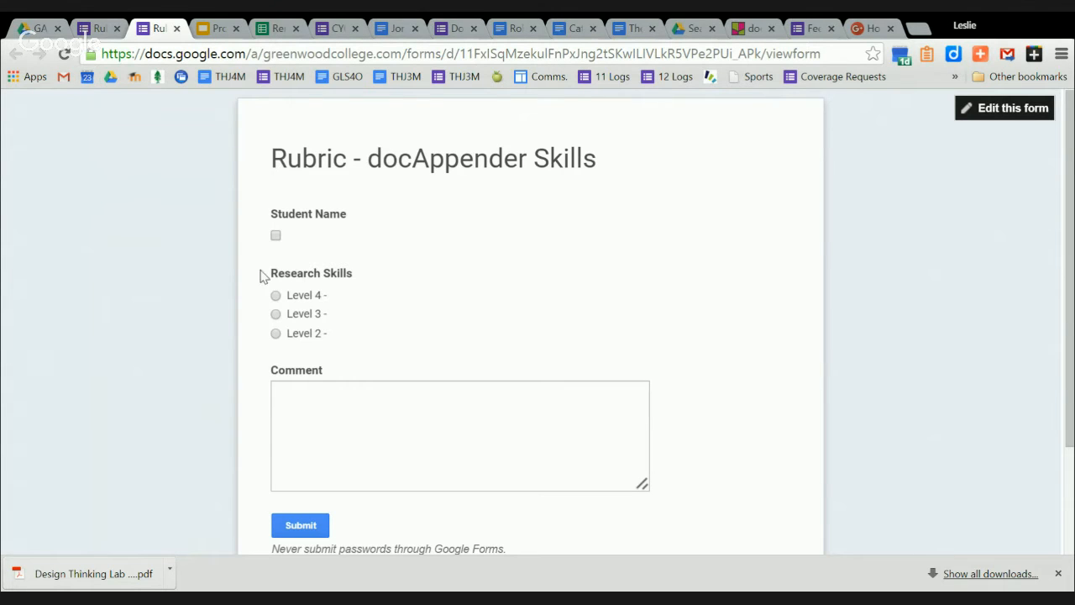
{"action": "left_click", "coordinate": [177, 27]}
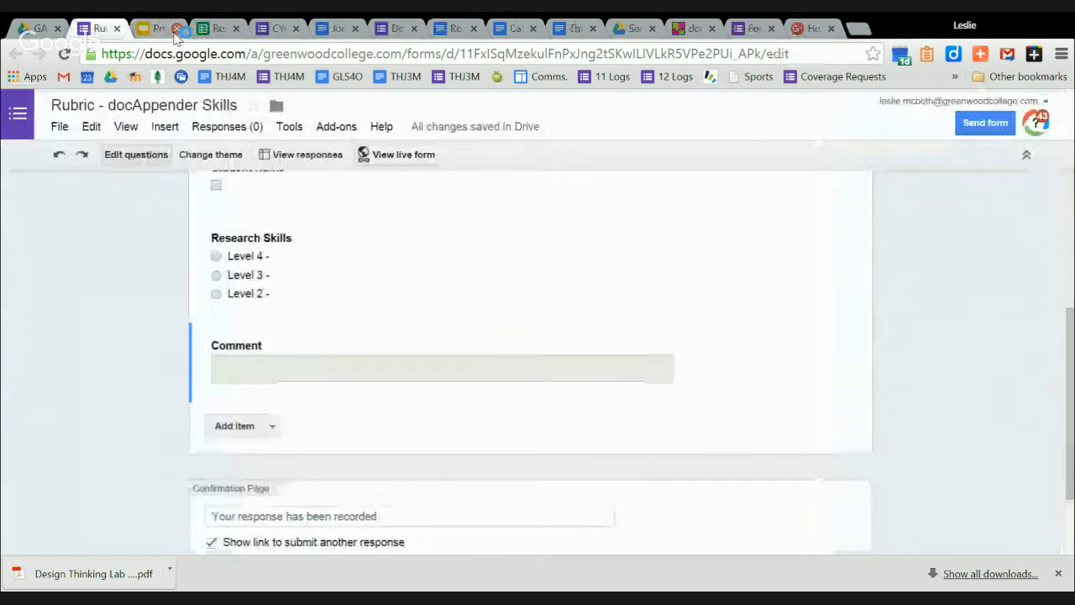
{"action": "scroll", "coordinate": [448, 267], "scroll_direction": "up", "scroll_amount": 4}
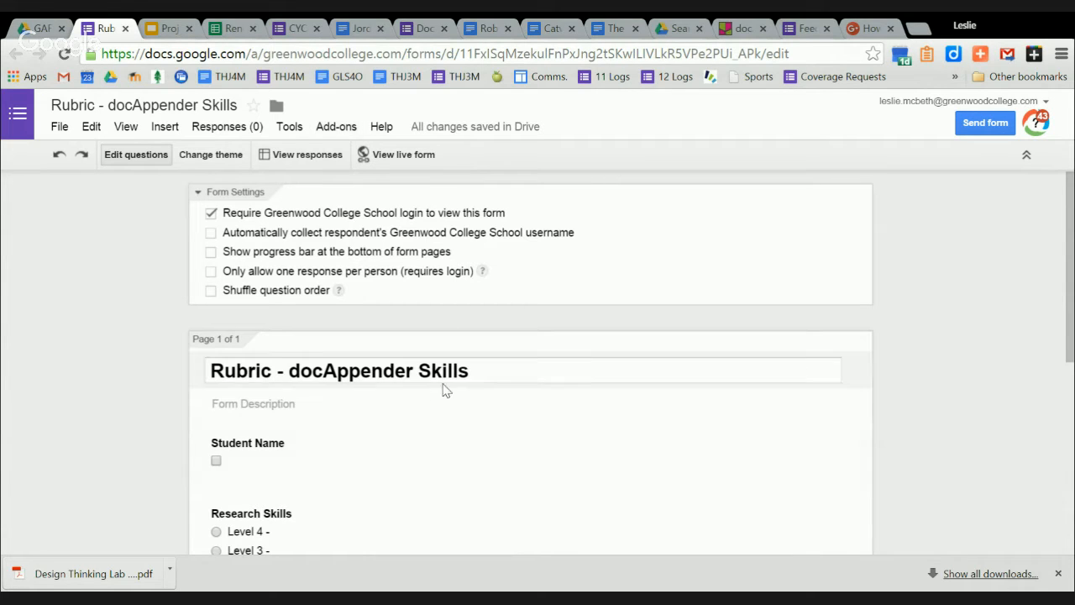
{"action": "scroll", "coordinate": [442, 389], "scroll_direction": "down", "scroll_amount": 3}
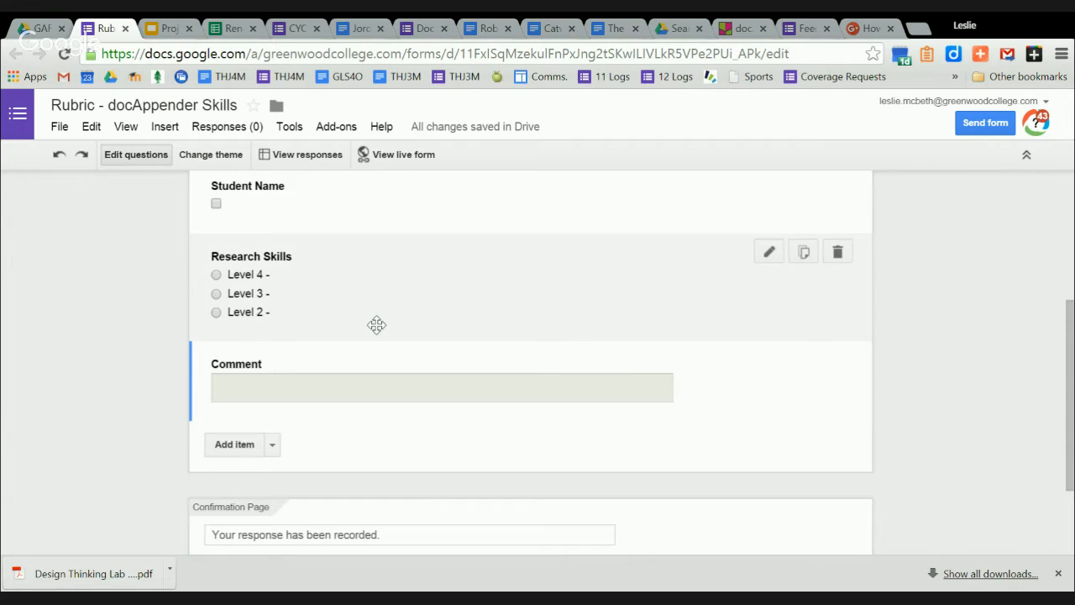
Search the add-on store for "docappender" and close the store.
{"action": "scroll", "coordinate": [377, 325], "scroll_direction": "up", "scroll_amount": 3}
{"action": "left_click", "coordinate": [326, 126]}
{"action": "mouse_move", "coordinate": [337, 156]}
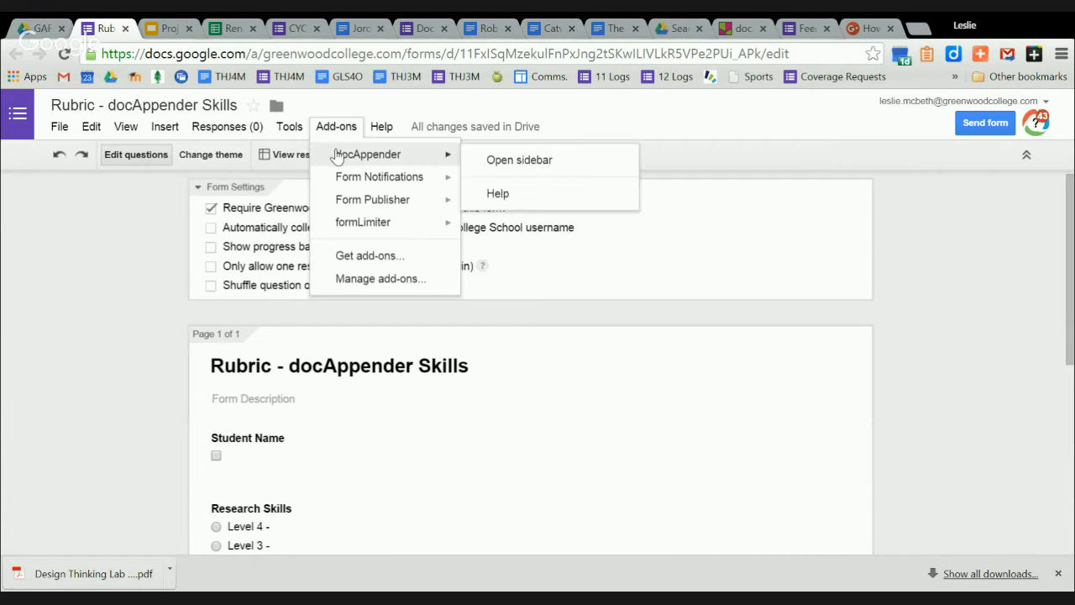
{"action": "left_click", "coordinate": [368, 257]}
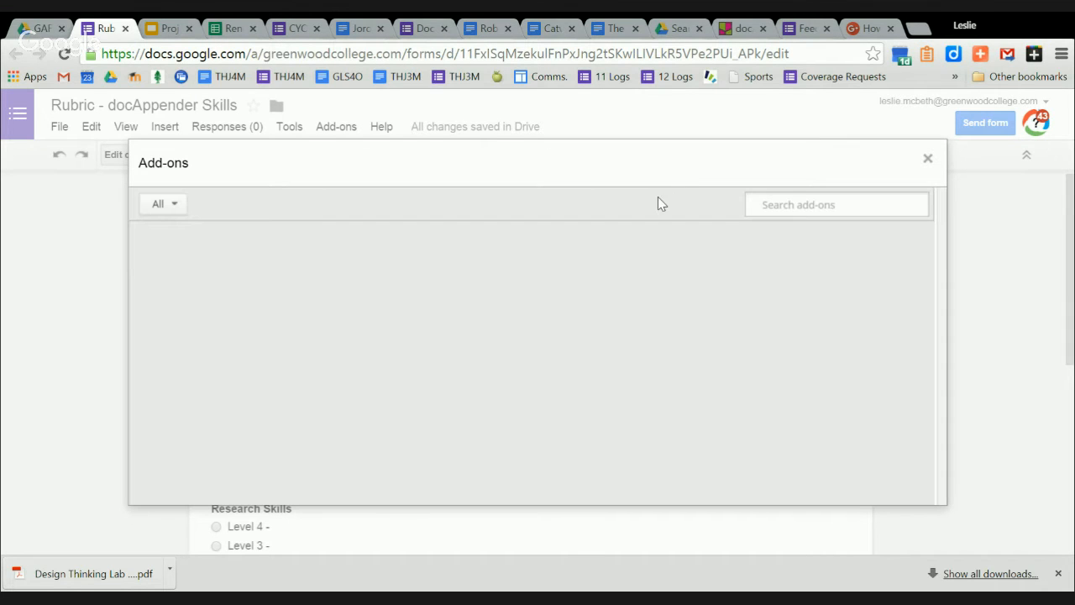
{"action": "type", "text": "docap"}
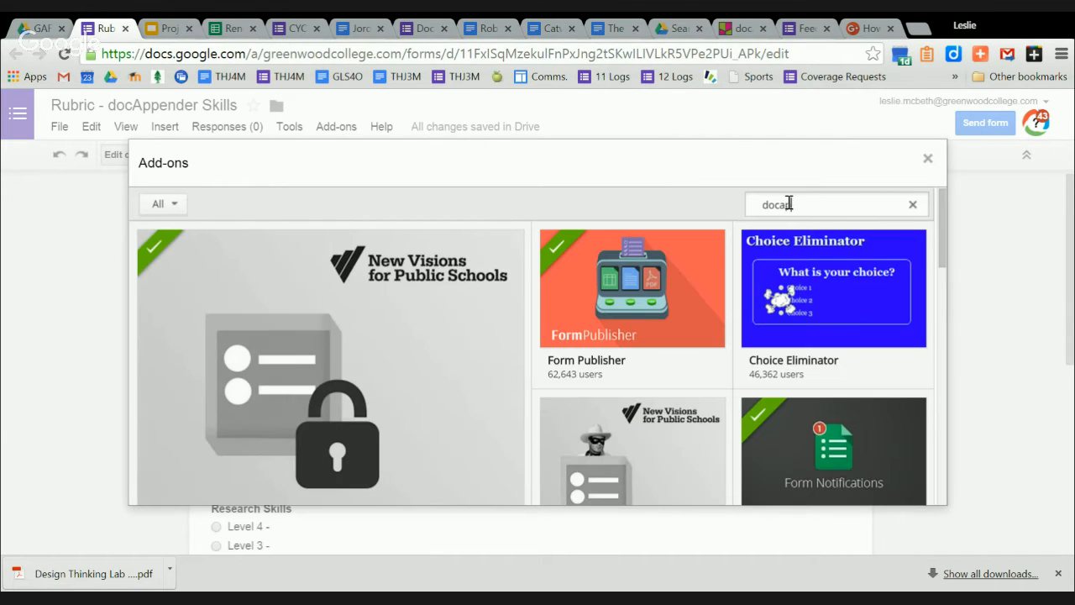
{"action": "type", "text": "pender"}
{"action": "key", "text": "Return"}
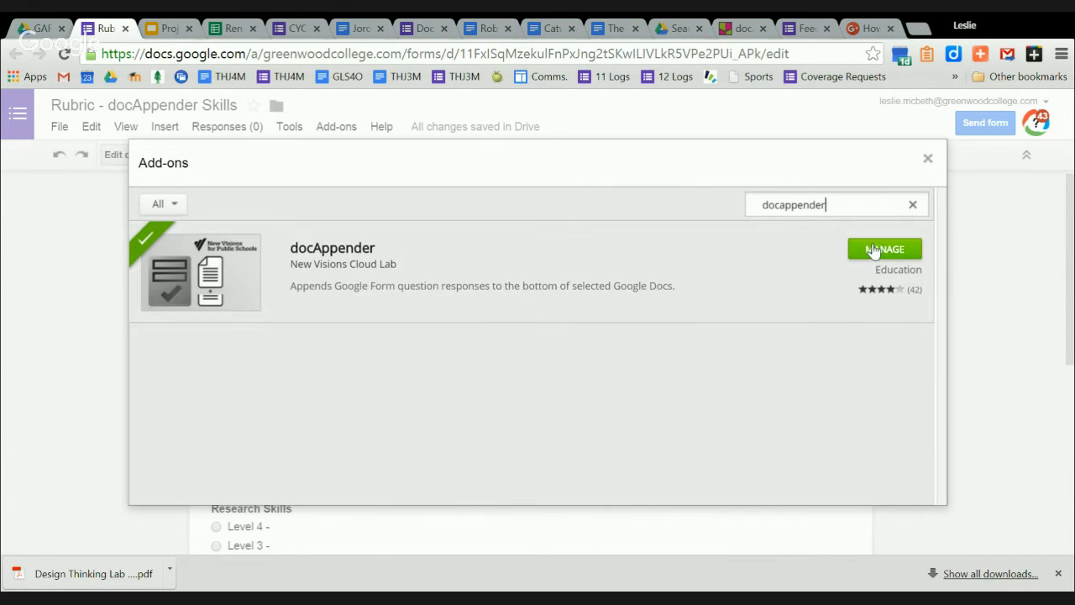
{"action": "left_click", "coordinate": [928, 160]}
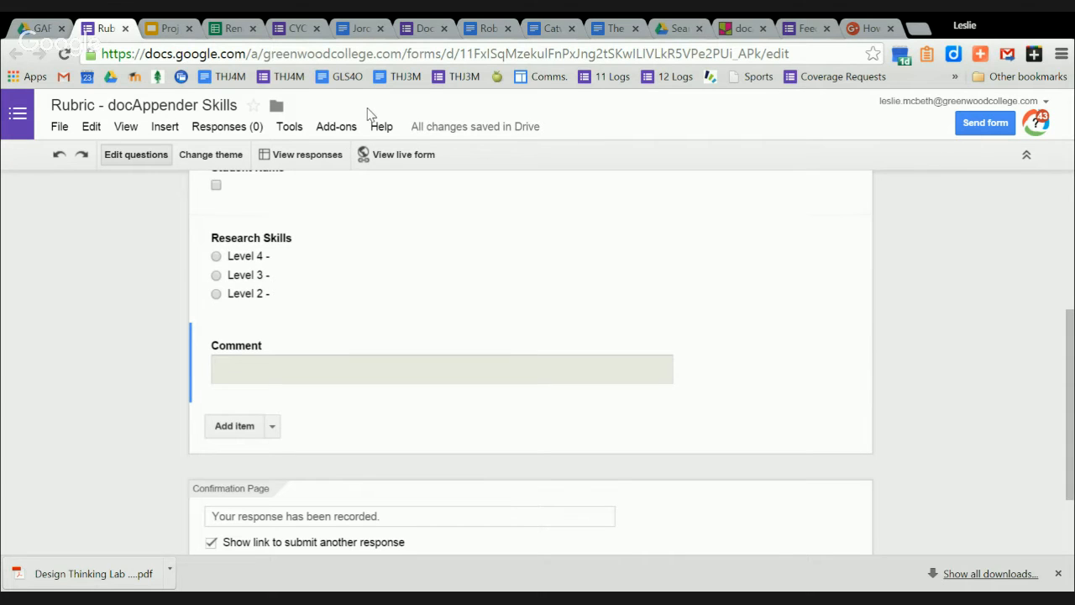
Launch docAppender for the form, select Student Docs as the target Doc folder and continue to the doc-picker setup.
{"action": "left_click", "coordinate": [350, 130]}
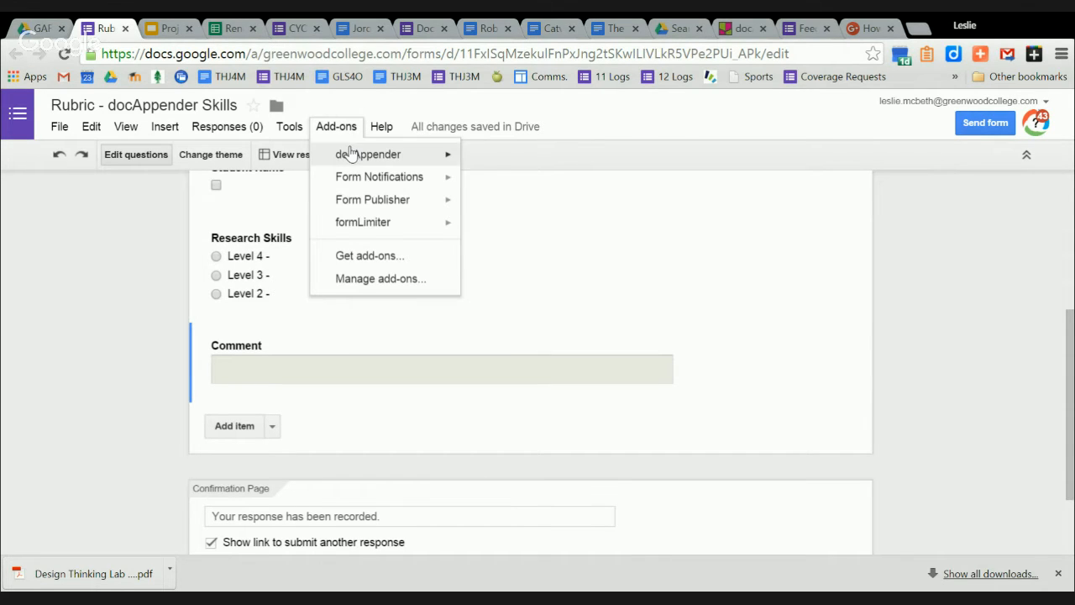
{"action": "mouse_move", "coordinate": [351, 153]}
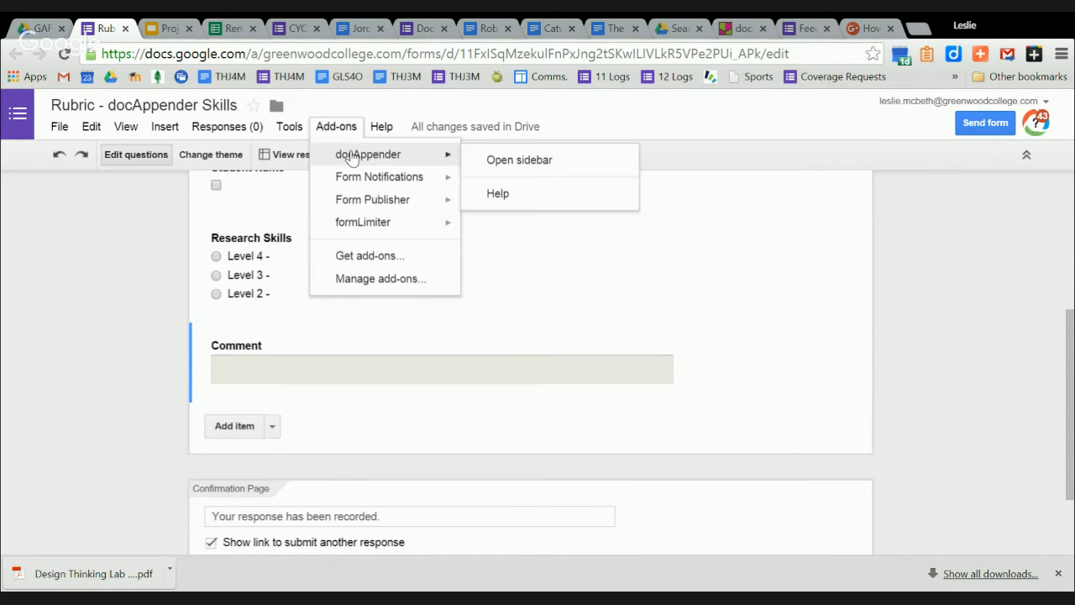
{"action": "left_click", "coordinate": [499, 163]}
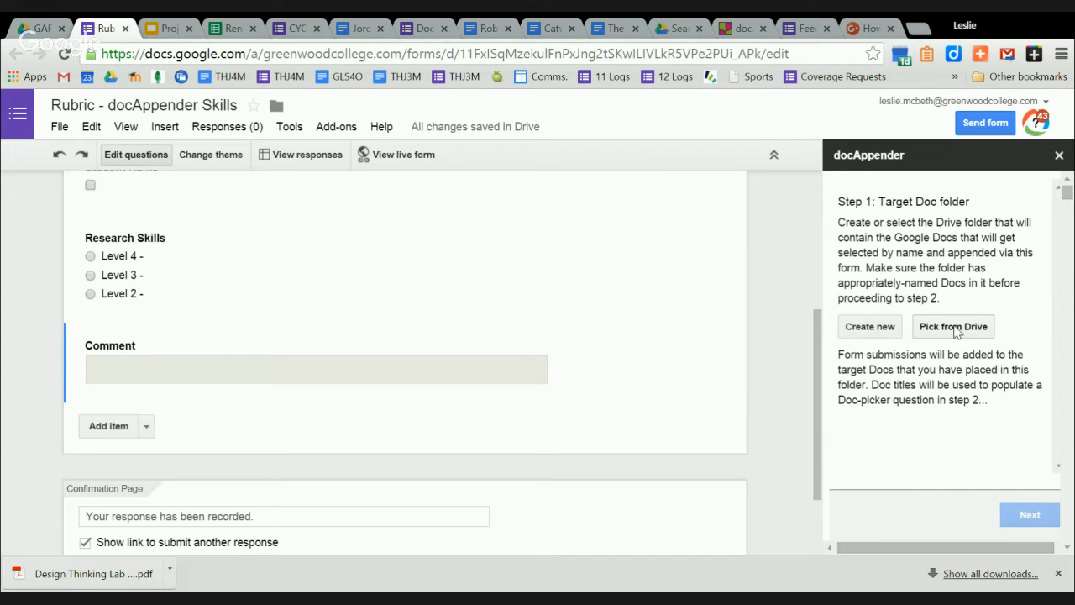
{"action": "left_click", "coordinate": [954, 328]}
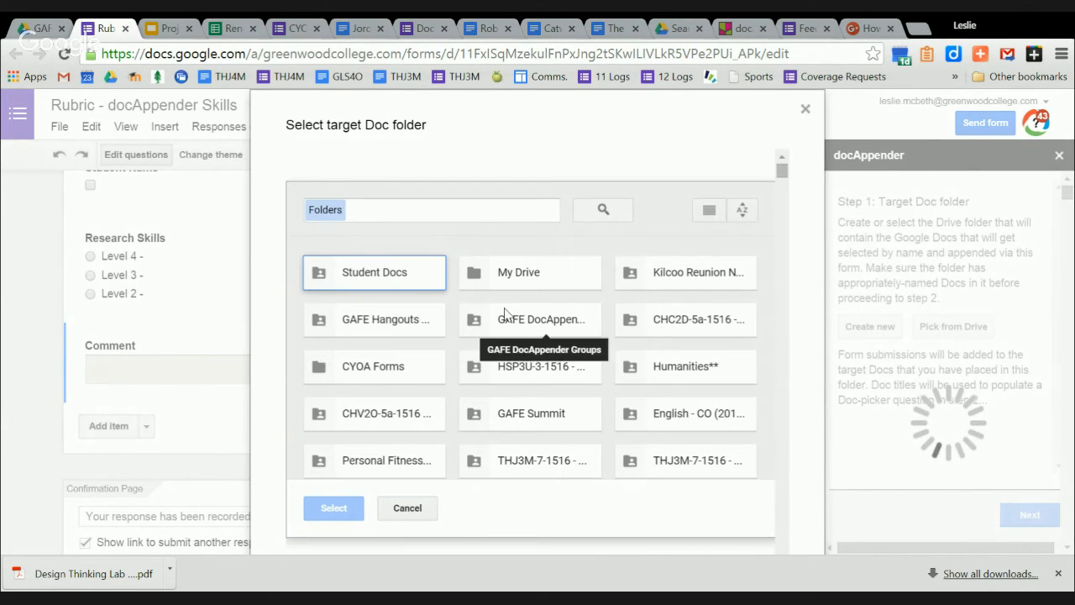
{"action": "left_click", "coordinate": [424, 280]}
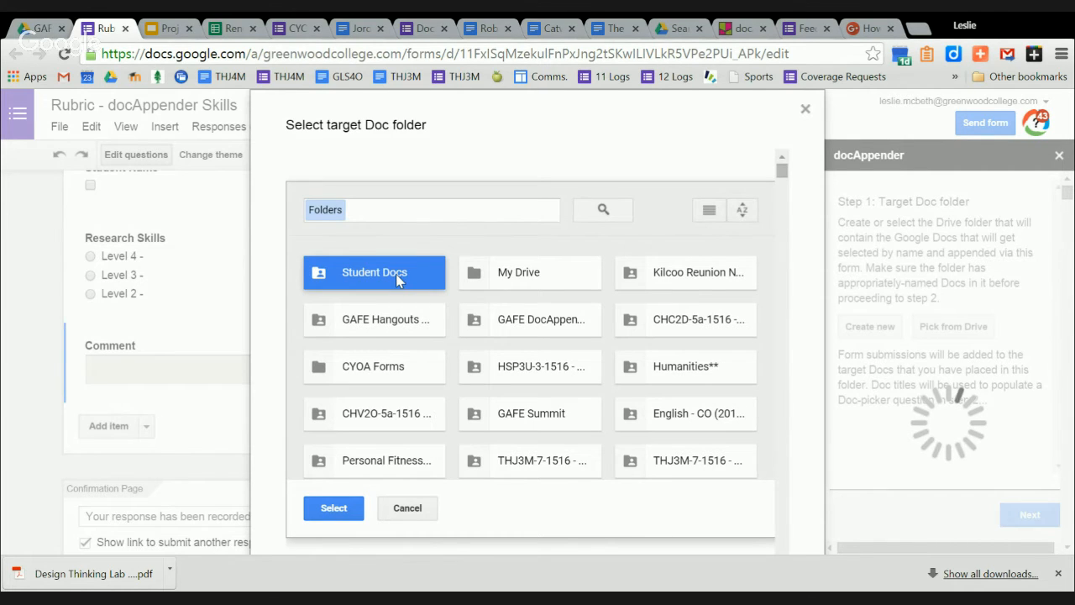
{"action": "left_click", "coordinate": [334, 508]}
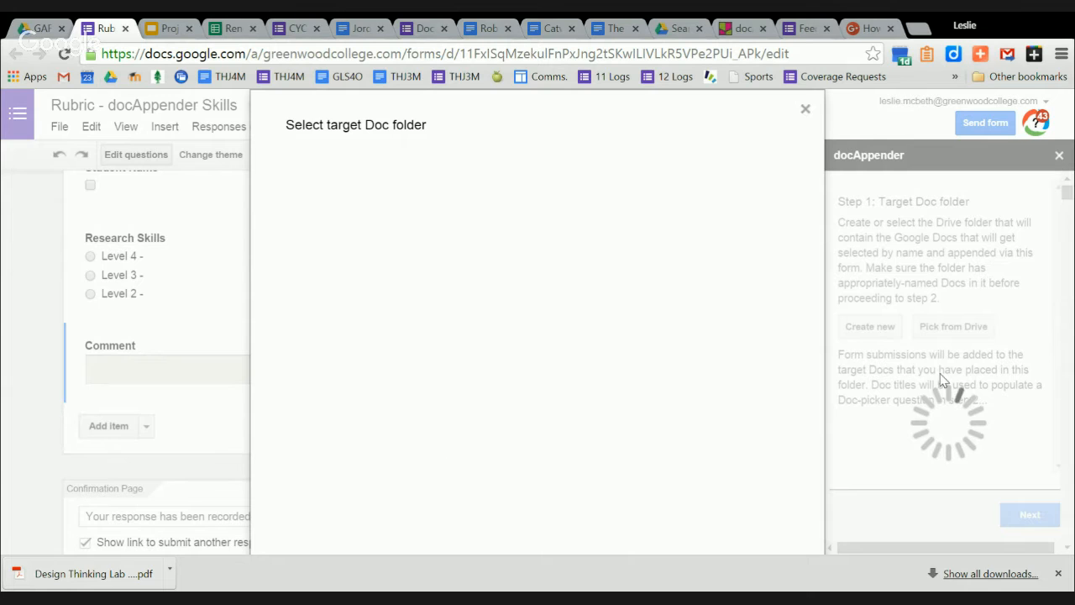
{"action": "left_click", "coordinate": [1028, 512]}
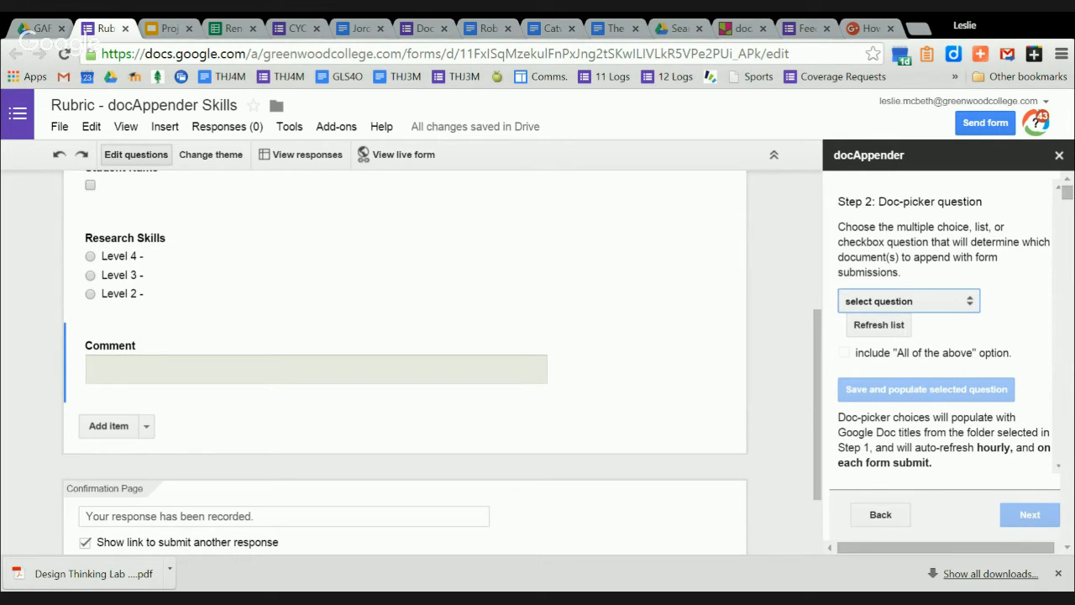
Choose Student Name as the doc-picker question, save and populate it, and proceed to the form values.
{"action": "left_click", "coordinate": [911, 334]}
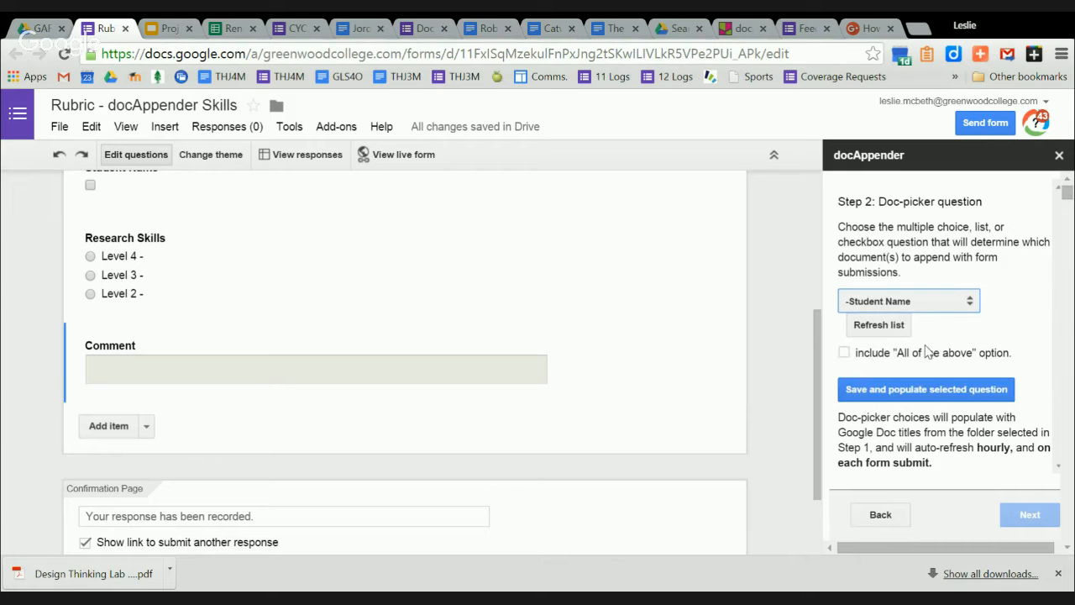
{"action": "left_click", "coordinate": [895, 390]}
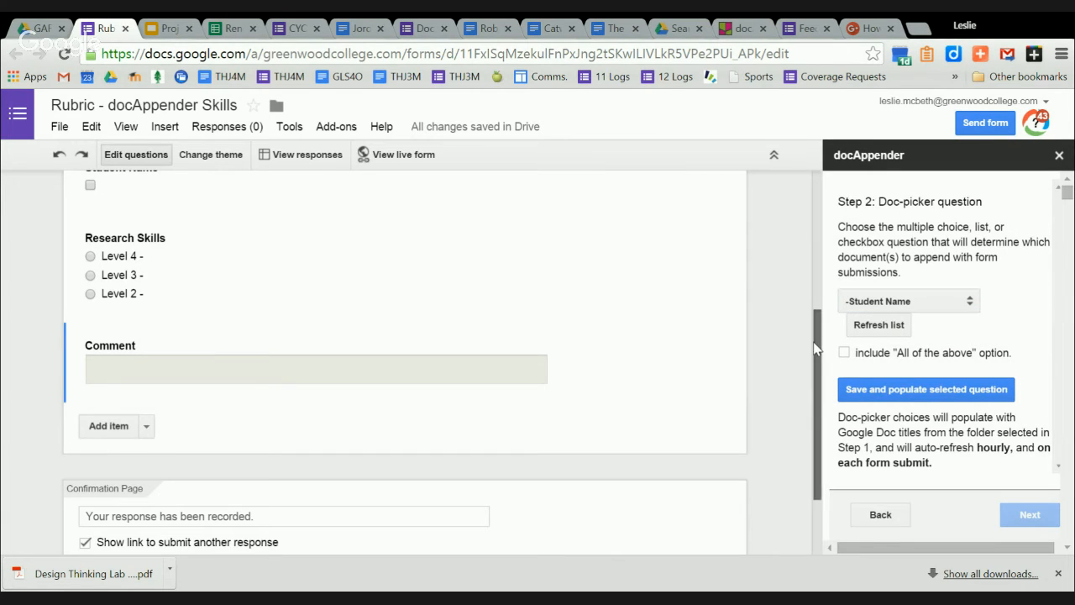
{"action": "left_click", "coordinate": [939, 392]}
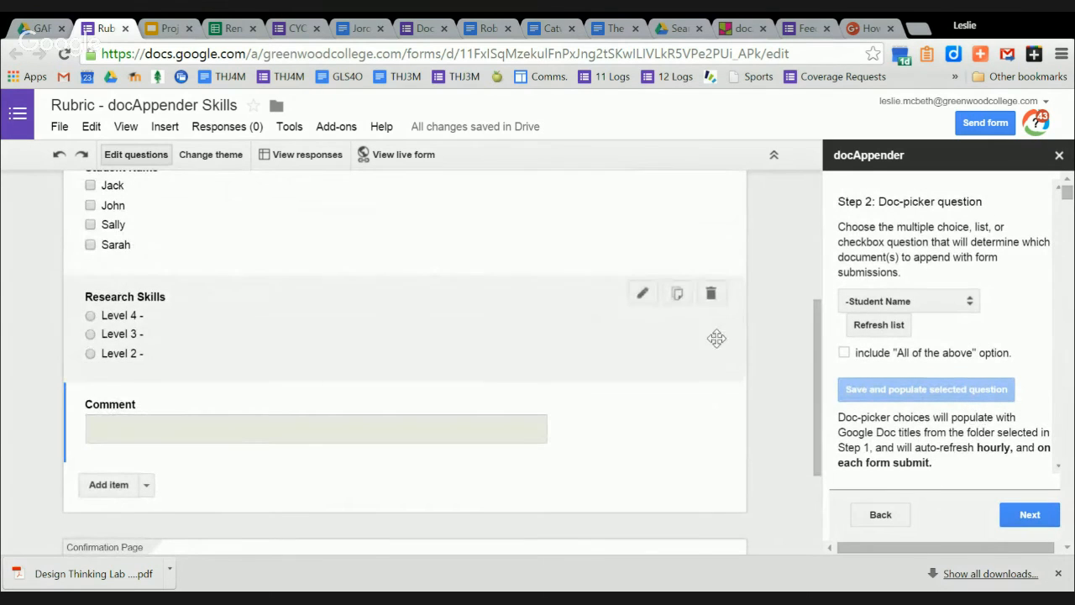
{"action": "scroll", "coordinate": [210, 425], "scroll_direction": "up", "scroll_amount": 5}
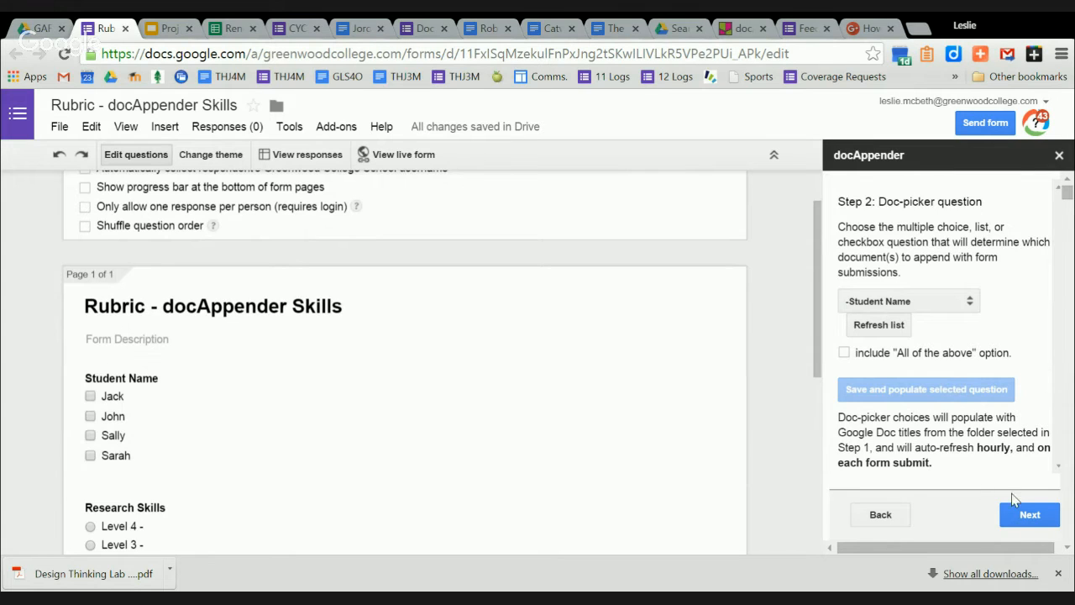
{"action": "left_click", "coordinate": [1031, 515]}
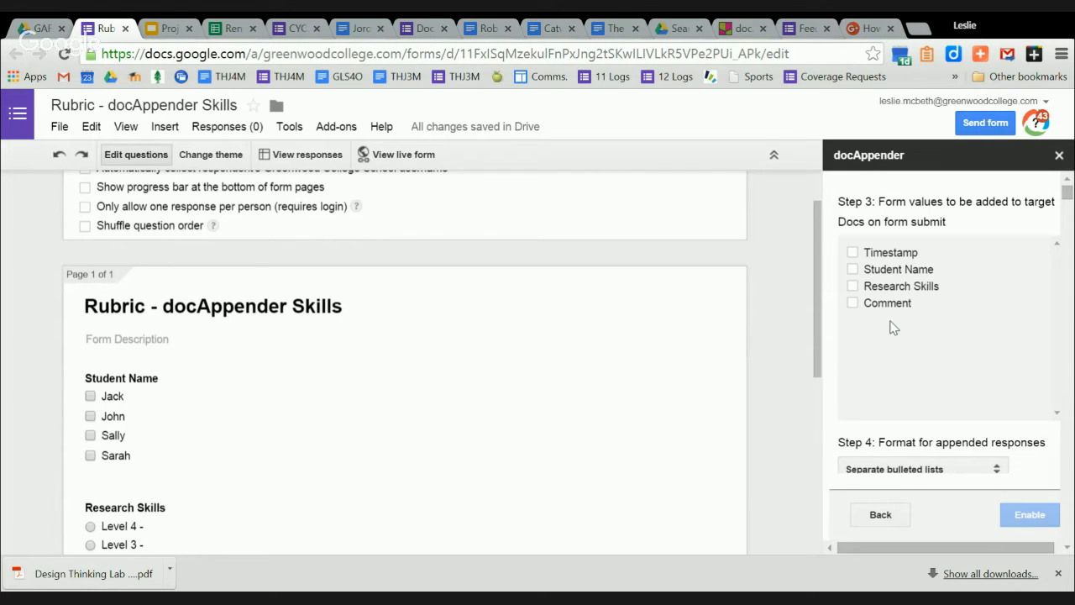
Include the Research Skills, Comment and Timestamp values in what is added to the target Docs.
{"action": "left_click", "coordinate": [853, 288]}
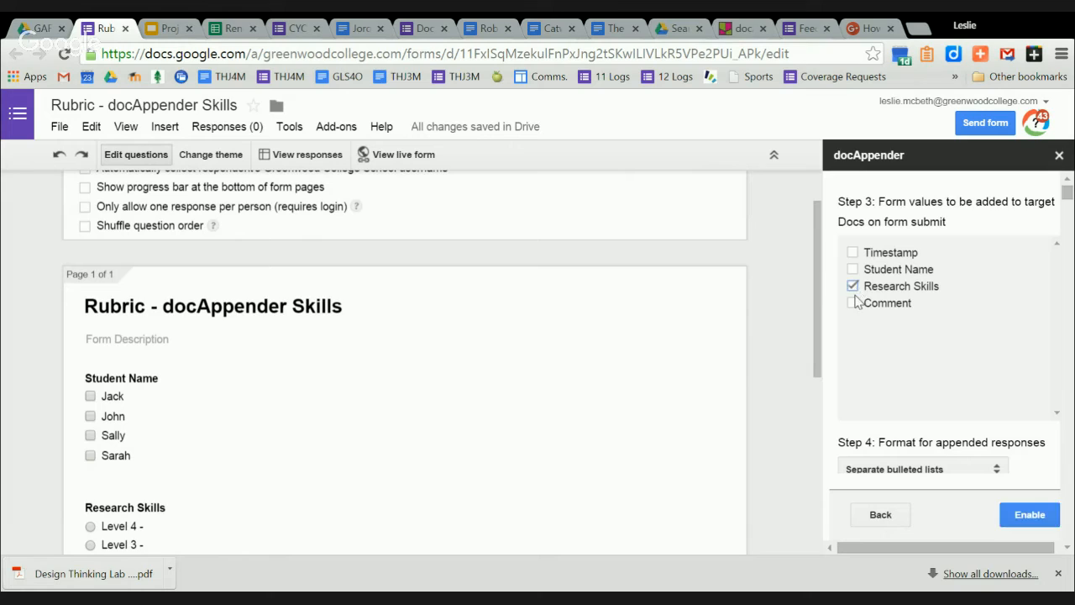
{"action": "left_click", "coordinate": [854, 303]}
{"action": "left_click", "coordinate": [854, 252]}
{"action": "scroll", "coordinate": [1068, 217], "scroll_direction": "down", "scroll_amount": 1}
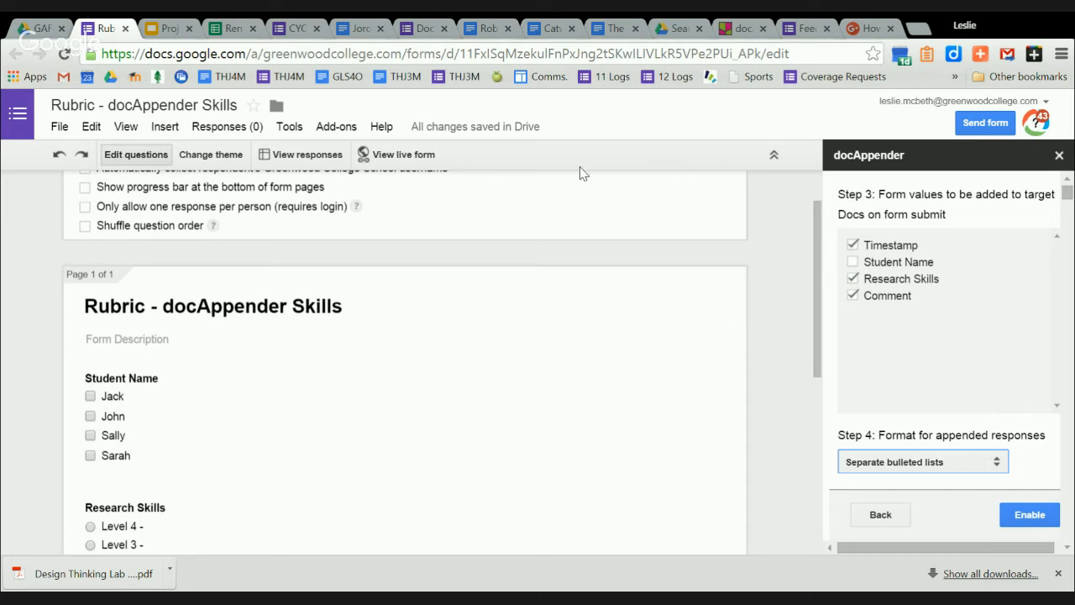
Look at the assessment table in the student's CYOA Project document and return to the rubric form.
{"action": "left_click", "coordinate": [361, 29]}
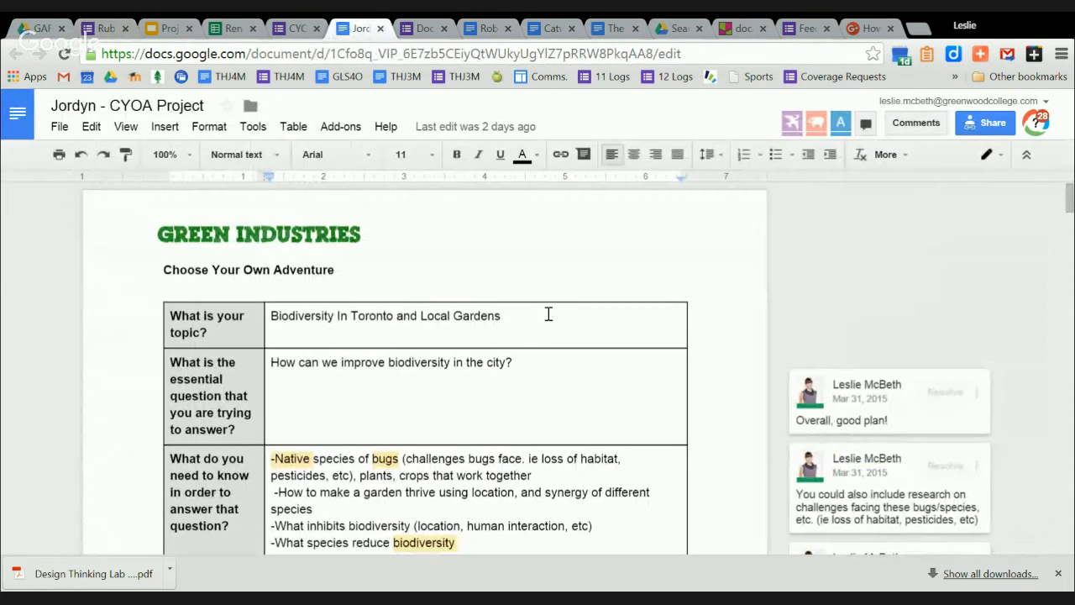
{"action": "left_click_drag", "start_coordinate": [1070, 200], "coordinate": [1052, 302]}
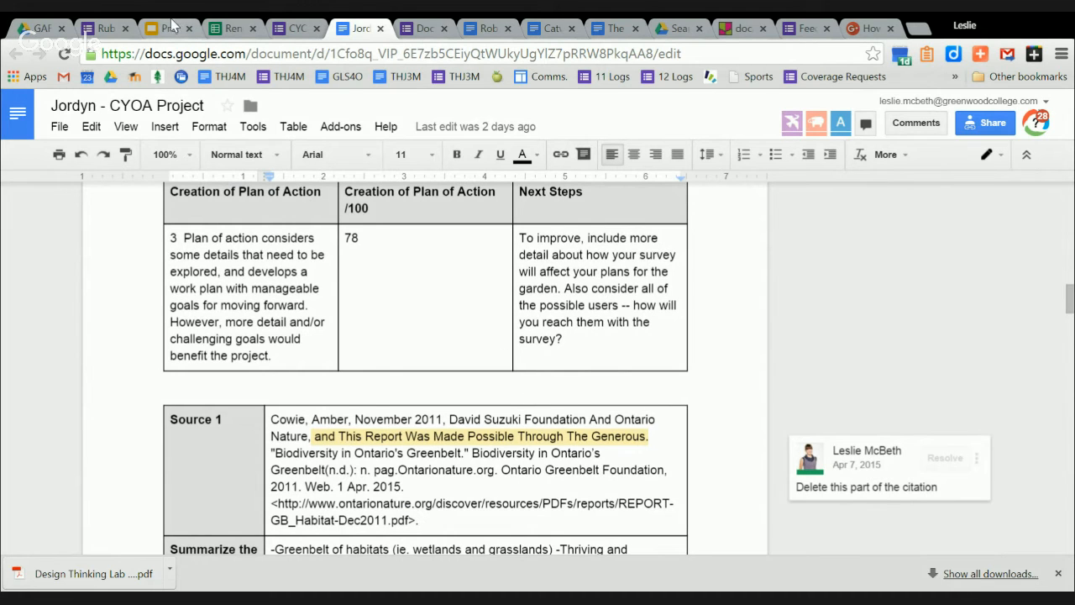
{"action": "left_click", "coordinate": [105, 27]}
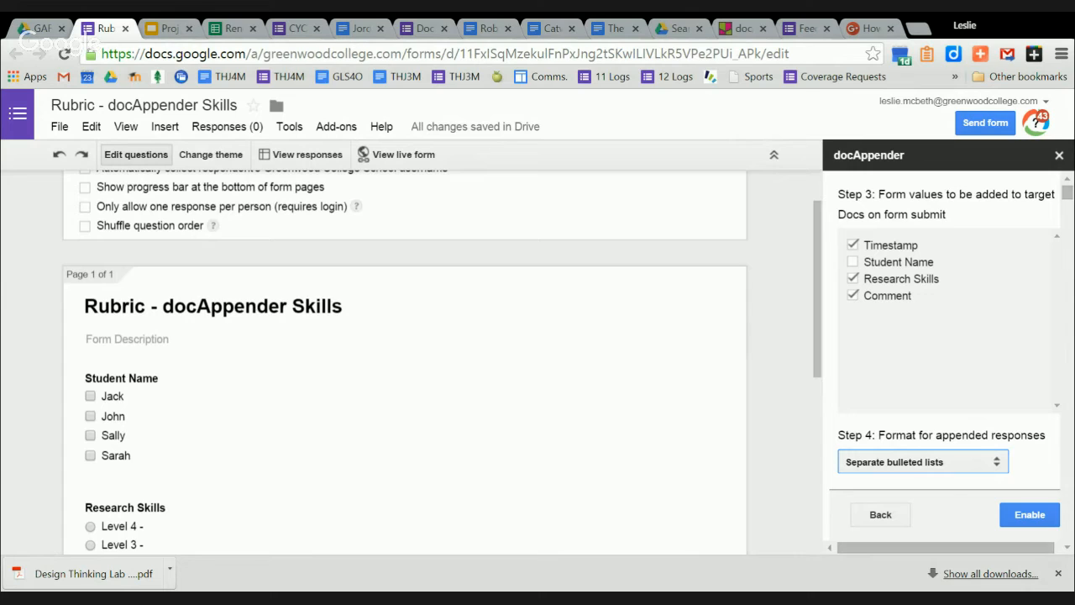
Set the format for appended responses to "Separate vertical tables" and enable docAppender.
{"action": "left_click", "coordinate": [953, 499]}
{"action": "left_click", "coordinate": [1030, 515]}
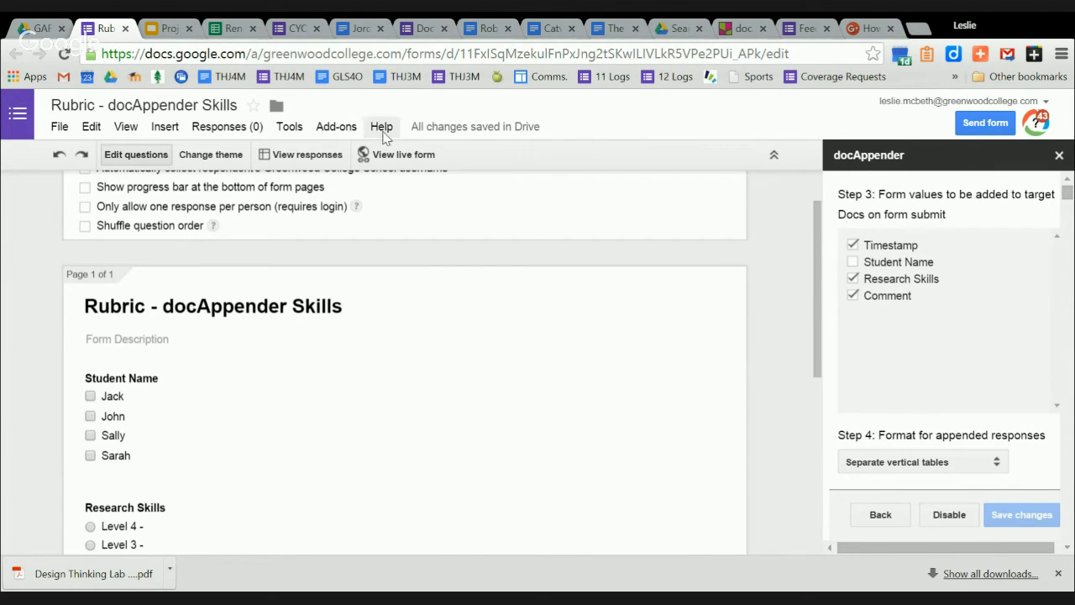
Open the live version of the rubric form.
{"action": "left_click", "coordinate": [406, 156]}
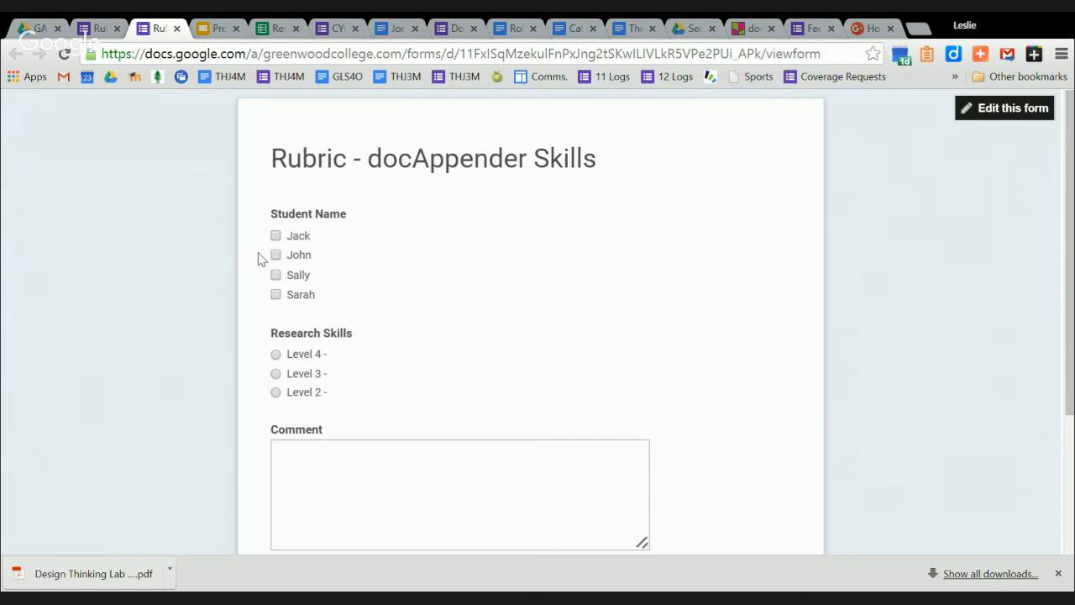
Select the second and third students in Student Name and rate their Research Skills as Level 4.
{"action": "left_click", "coordinate": [275, 254]}
{"action": "left_click", "coordinate": [277, 275]}
{"action": "scroll", "coordinate": [409, 355], "scroll_direction": "down", "scroll_amount": 1}
{"action": "left_click", "coordinate": [300, 257]}
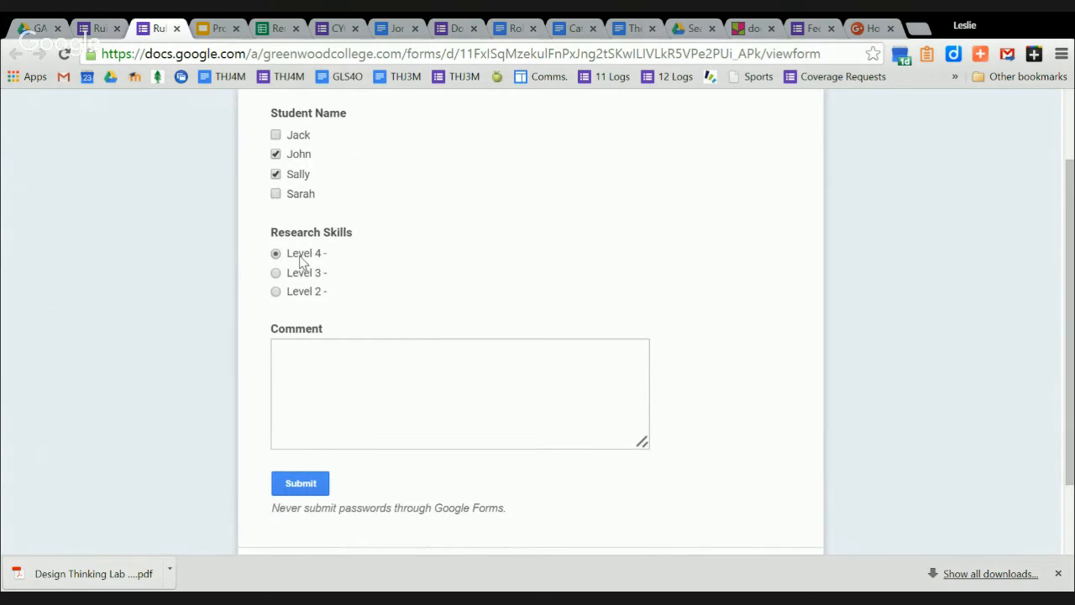
Enter "Great Research" as the comment and submit the rubric response.
{"action": "left_click", "coordinate": [321, 361]}
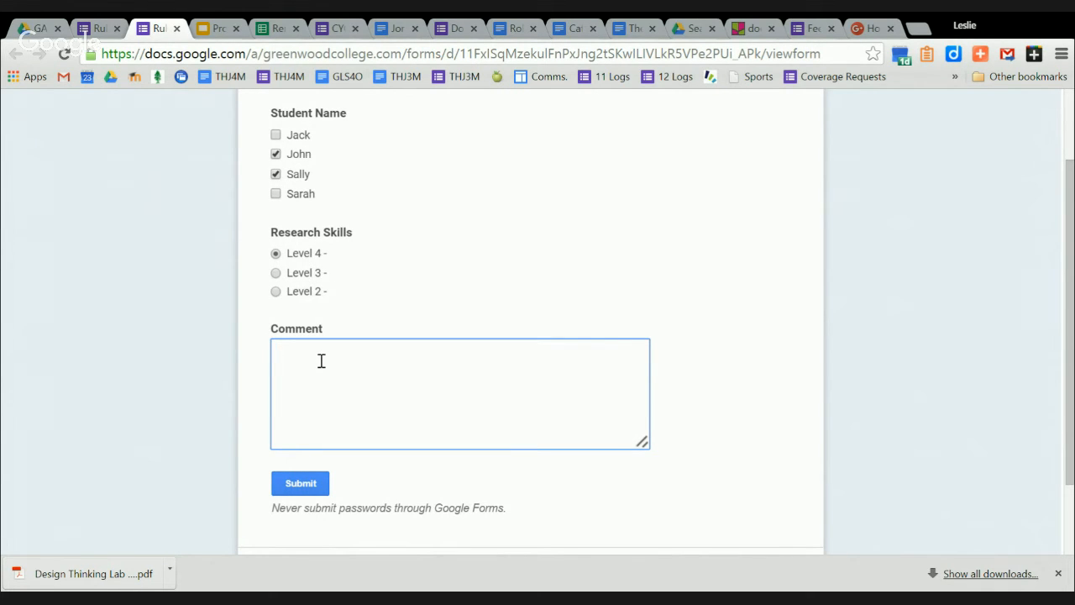
{"action": "type", "text": "Great Reesea"}
{"action": "key", "text": "BackSpace"}
{"action": "key", "text": "BackSpace"}
{"action": "key", "text": "BackSpace"}
{"action": "key", "text": "BackSpace"}
{"action": "type", "text": "search"}
{"action": "left_click", "coordinate": [305, 487]}
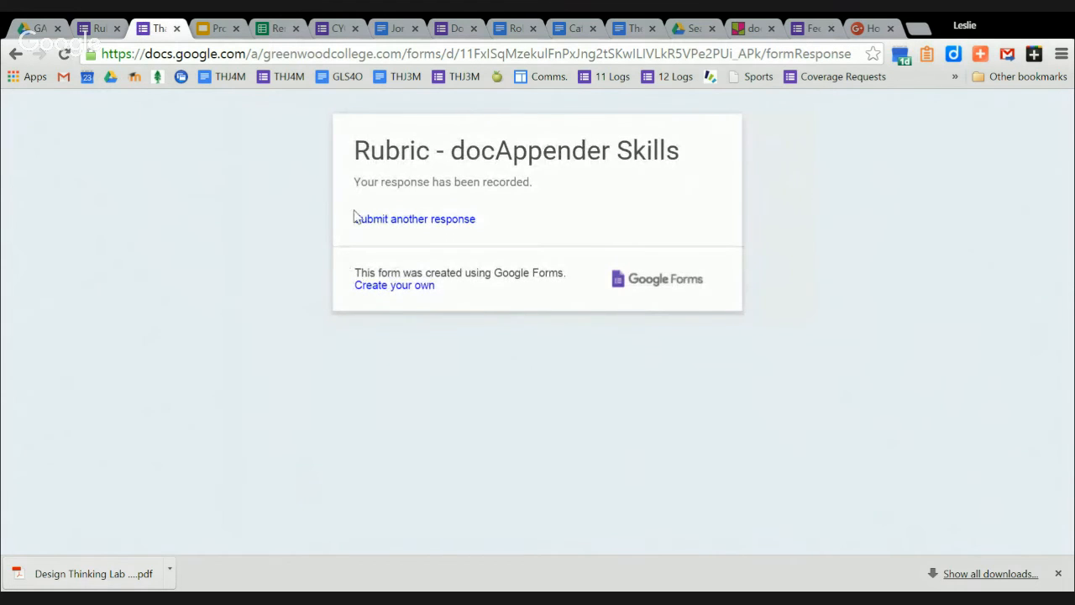
Check the submitted response in the rubric form's response spreadsheet and return to the form editor.
{"action": "left_click", "coordinate": [97, 31]}
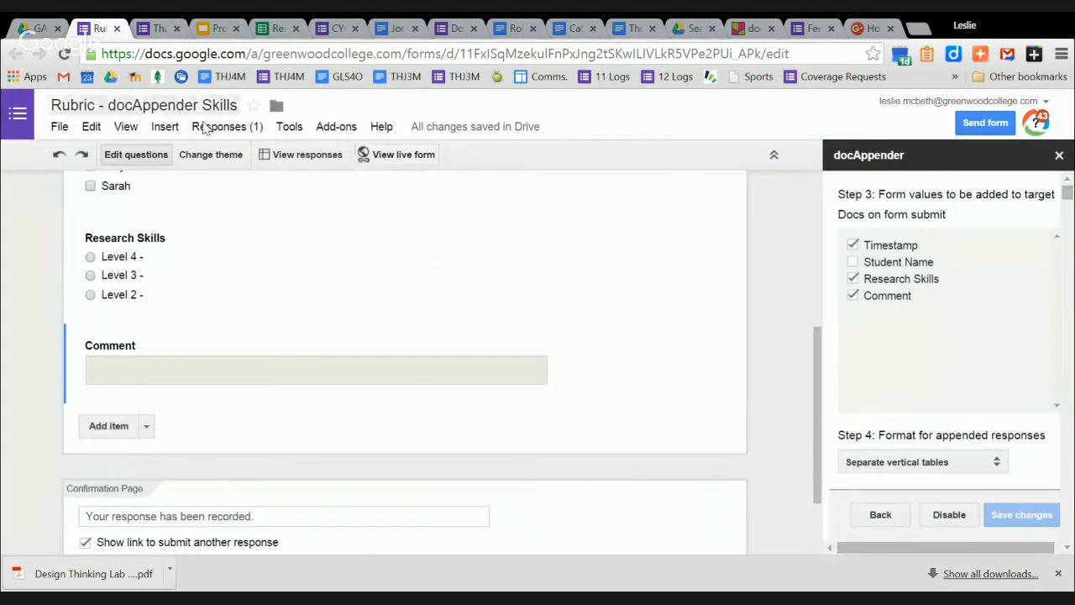
{"action": "left_click", "coordinate": [295, 159]}
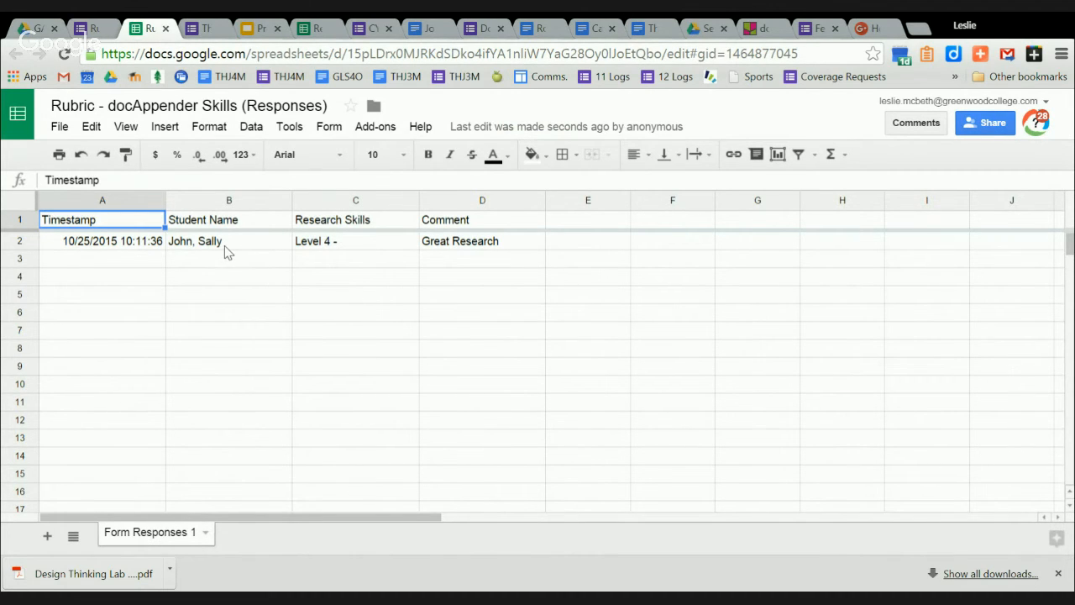
{"action": "left_click", "coordinate": [93, 28]}
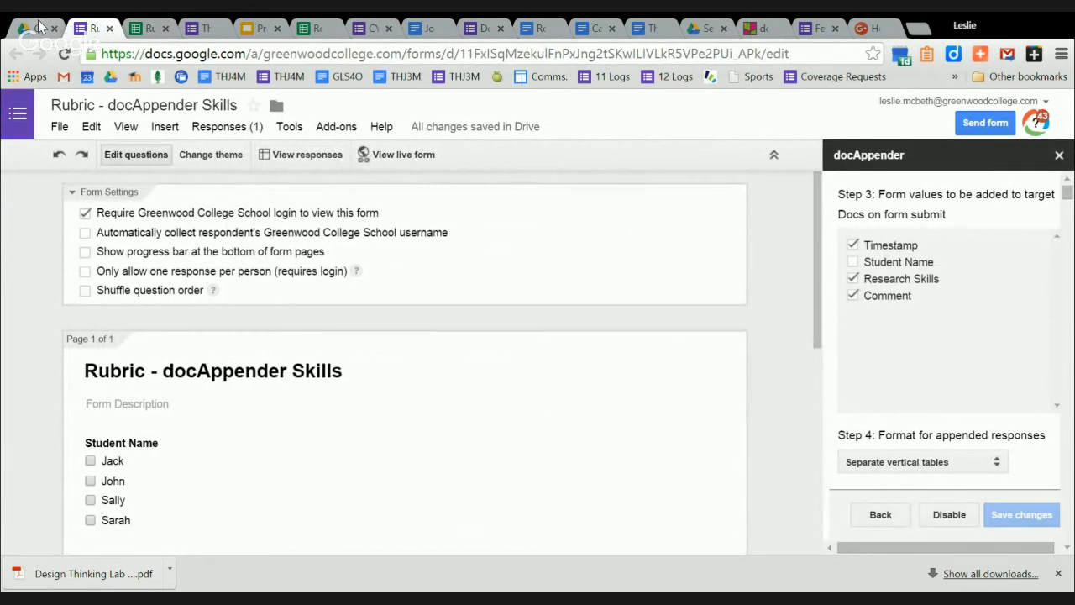
Open the first assessed student's document from the Student Docs folder in Drive and examine the appended table.
{"action": "key", "text": "ctrl+shift+Tab"}
{"action": "double_click", "coordinate": [248, 258]}
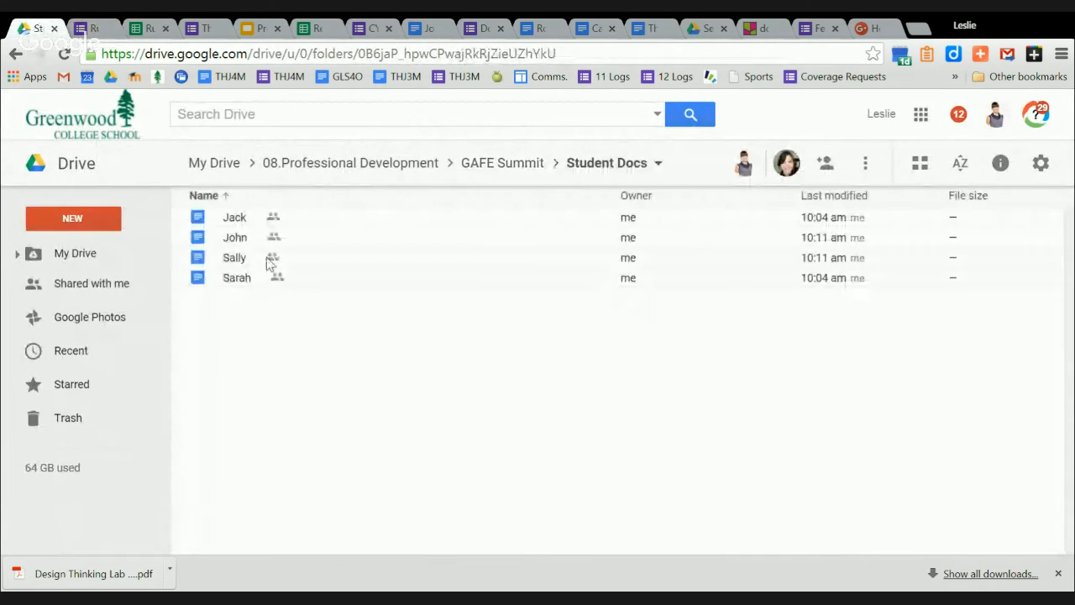
{"action": "double_click", "coordinate": [243, 239]}
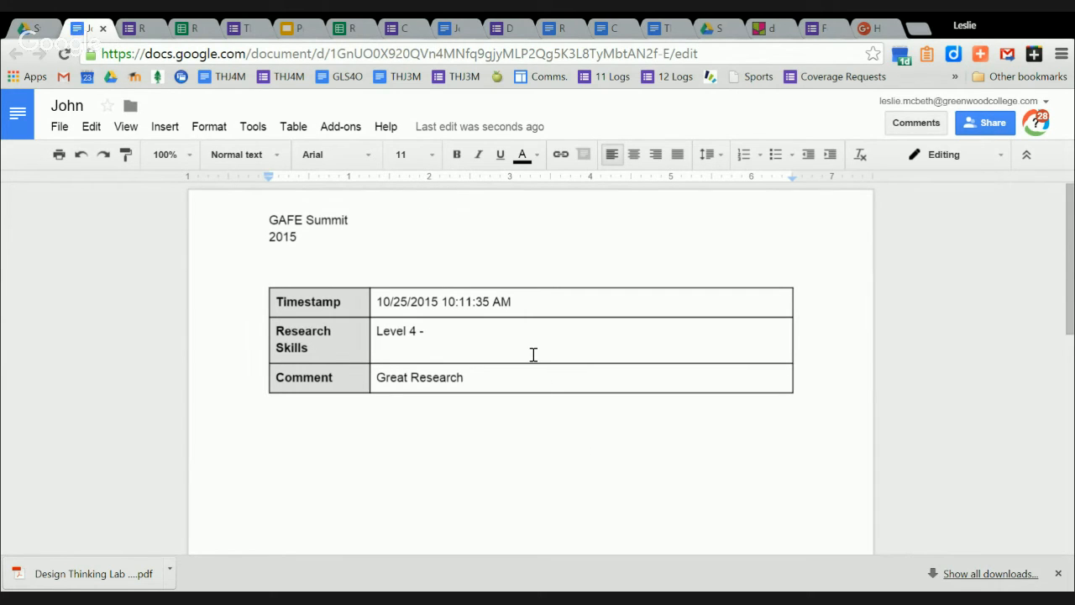
Open the CYOA Rubric form from 03.THJ4M > 2014-15 THJ4M Teacher Files > Unit 4 > CYOA Forms in My Drive.
{"action": "left_click", "coordinate": [38, 28]}
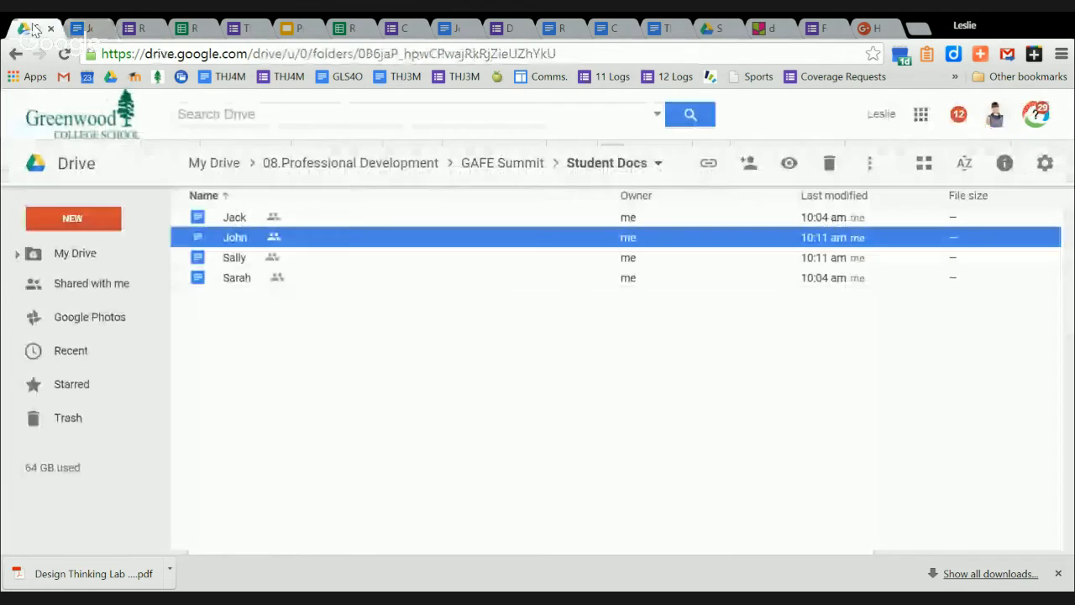
{"action": "left_click", "coordinate": [227, 168]}
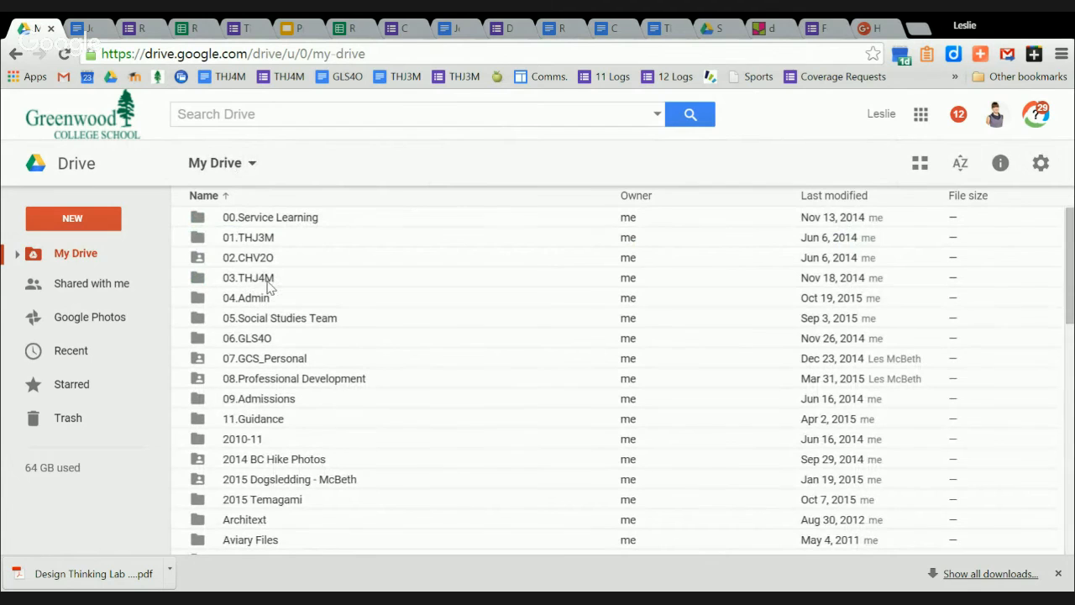
{"action": "double_click", "coordinate": [261, 281]}
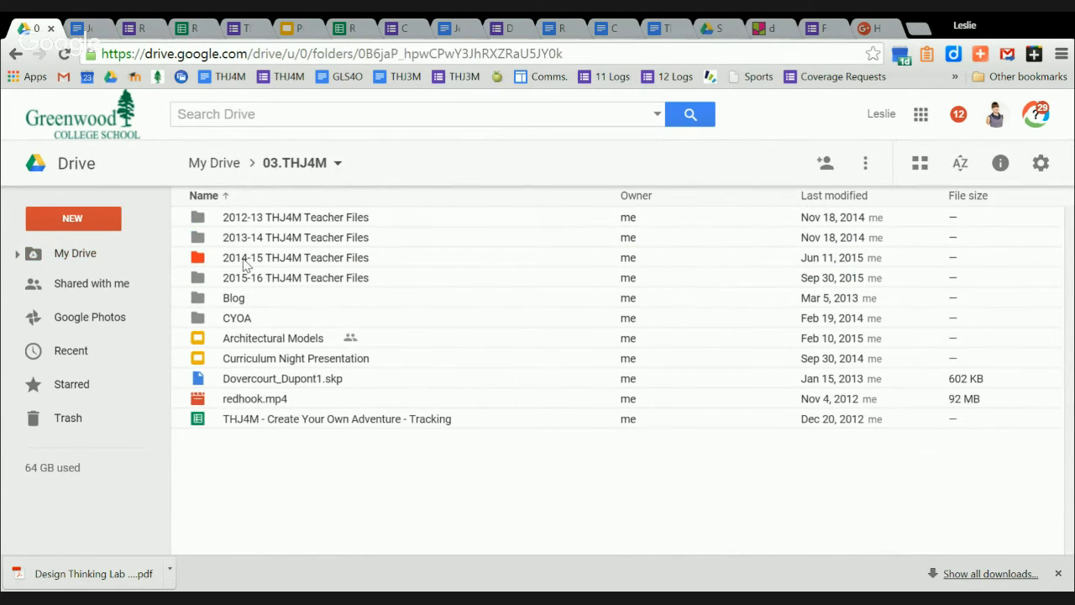
{"action": "double_click", "coordinate": [242, 260]}
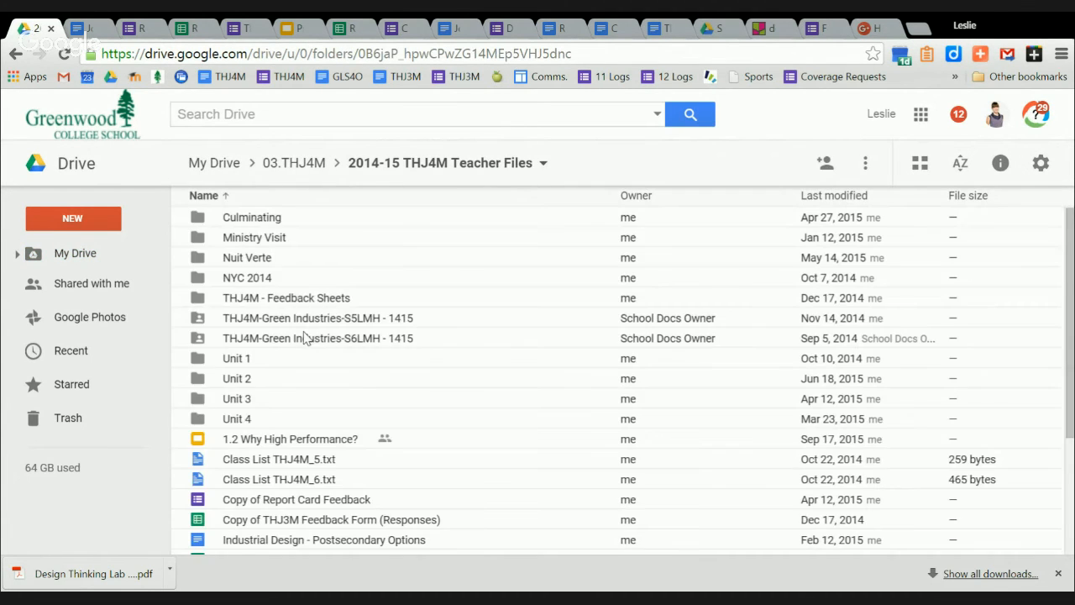
{"action": "scroll", "coordinate": [309, 337], "scroll_direction": "down", "scroll_amount": 3}
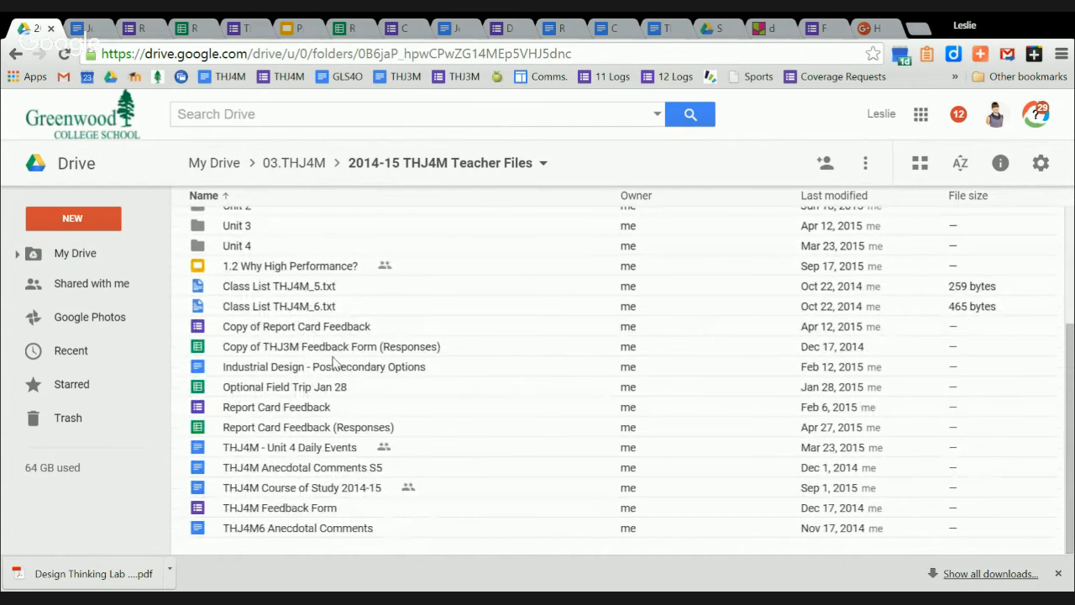
{"action": "scroll", "coordinate": [294, 437], "scroll_direction": "up", "scroll_amount": 3}
{"action": "double_click", "coordinate": [244, 408]}
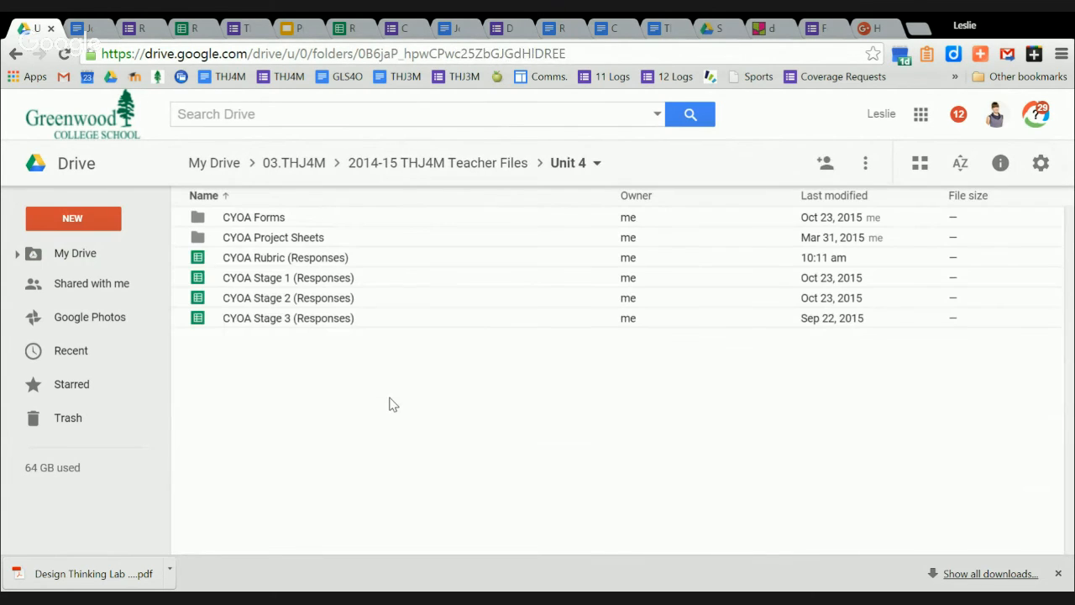
{"action": "double_click", "coordinate": [255, 223]}
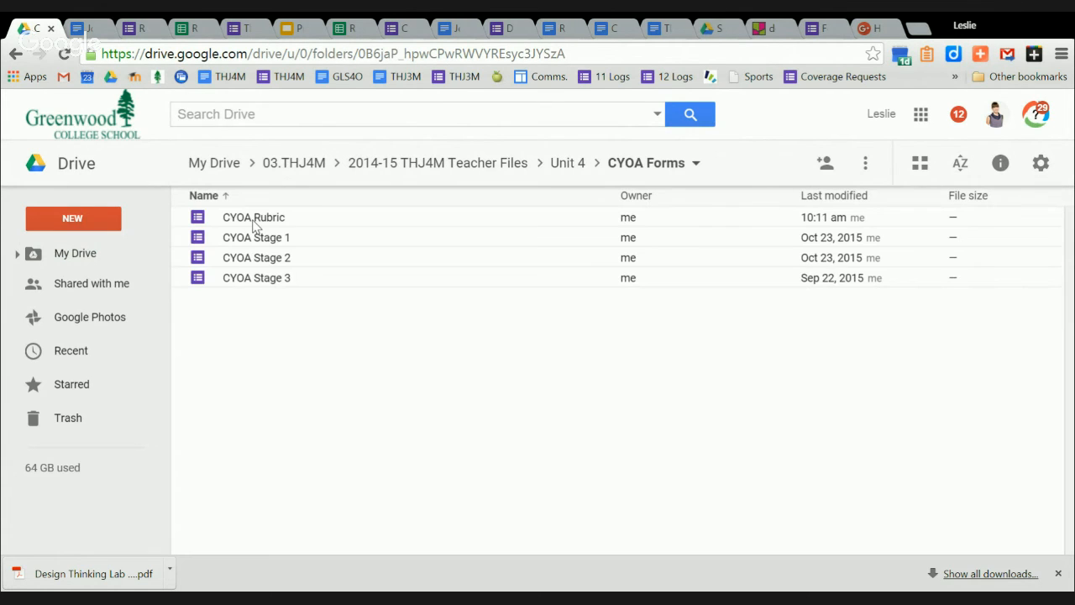
{"action": "double_click", "coordinate": [254, 220]}
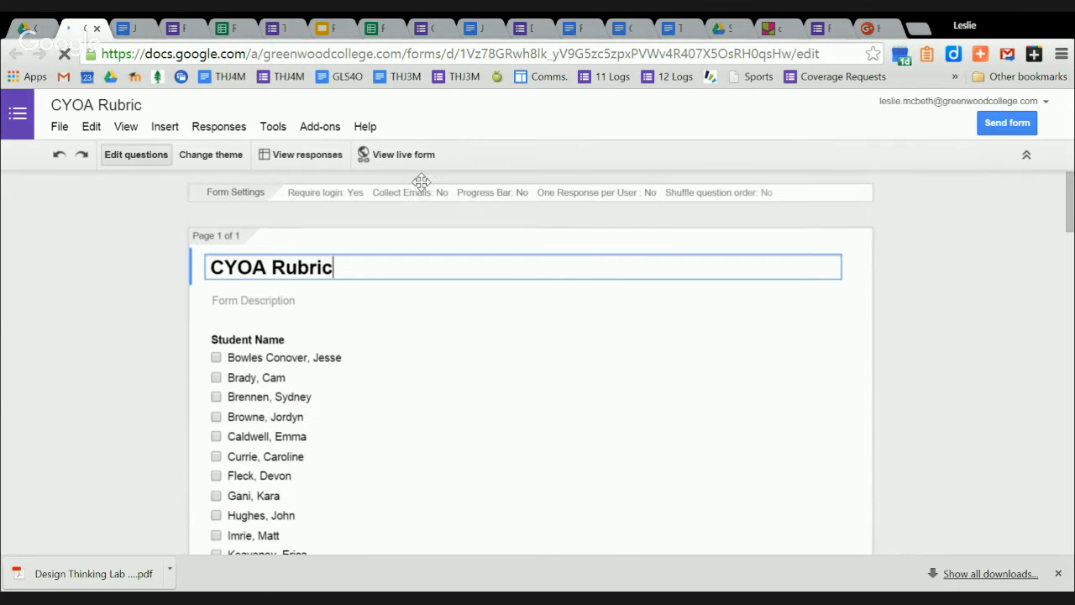
Open the live CYOA Rubric form and look over its student list and Research criteria.
{"action": "left_click", "coordinate": [388, 156]}
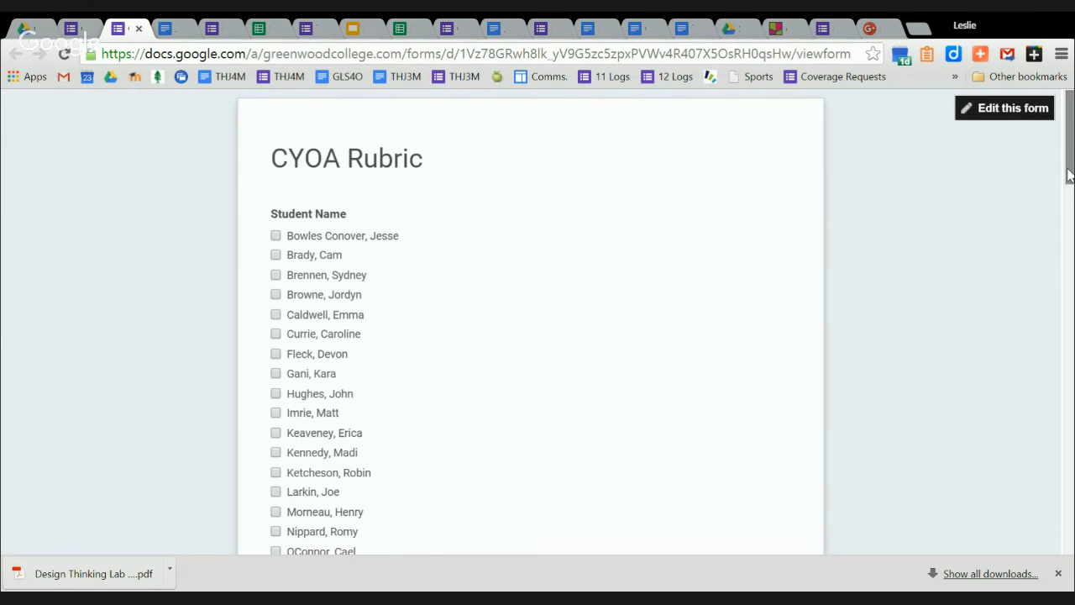
{"action": "left_click_drag", "start_coordinate": [1069, 166], "coordinate": [972, 290]}
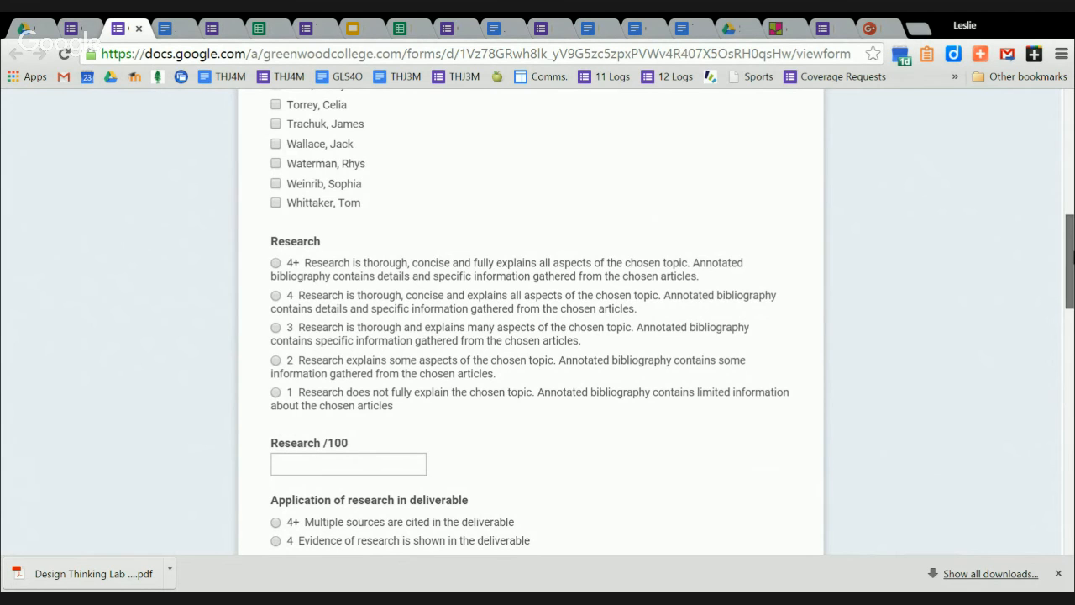
{"action": "left_click_drag", "start_coordinate": [1070, 261], "coordinate": [1060, 98]}
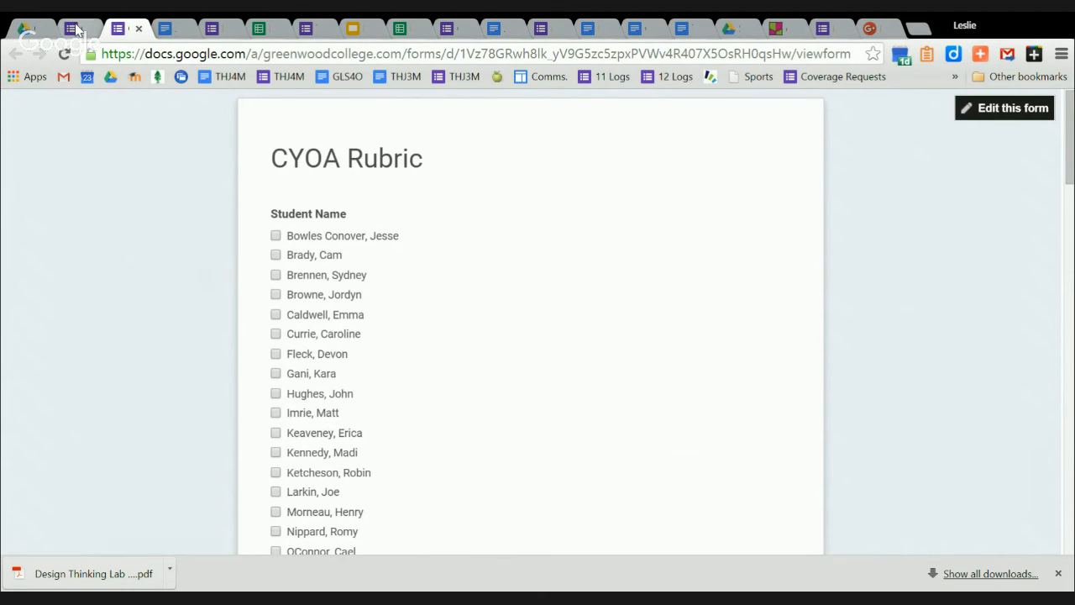
Return to the 2014-15 THJ4M Teacher Files folder in Drive and open the Report Card Feedback form.
{"action": "left_click", "coordinate": [74, 29]}
{"action": "left_click", "coordinate": [38, 30]}
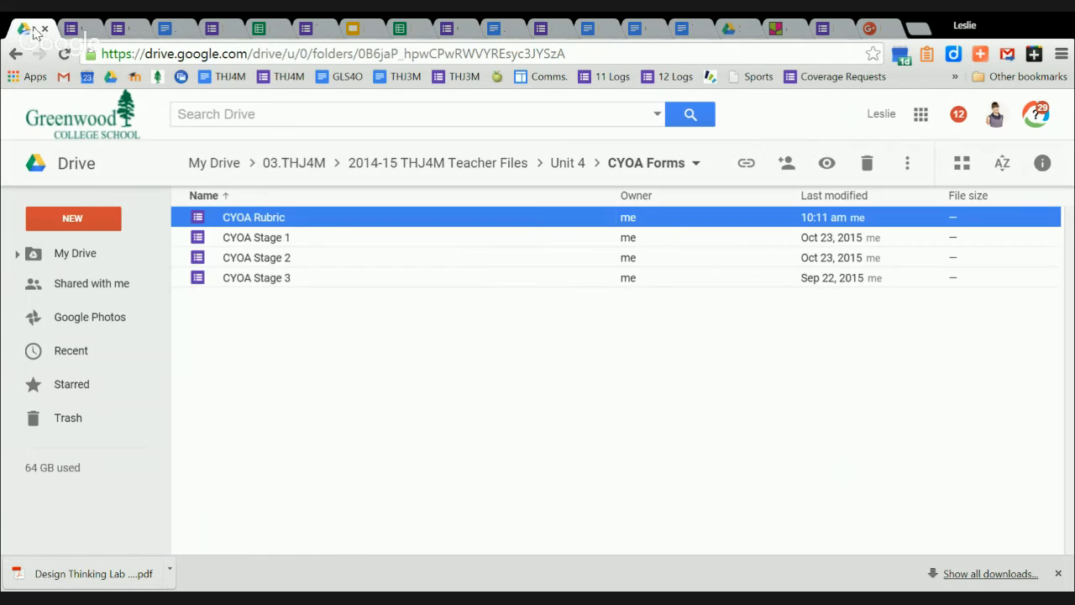
{"action": "left_click", "coordinate": [472, 159]}
{"action": "scroll", "coordinate": [392, 424], "scroll_direction": "down", "scroll_amount": 1}
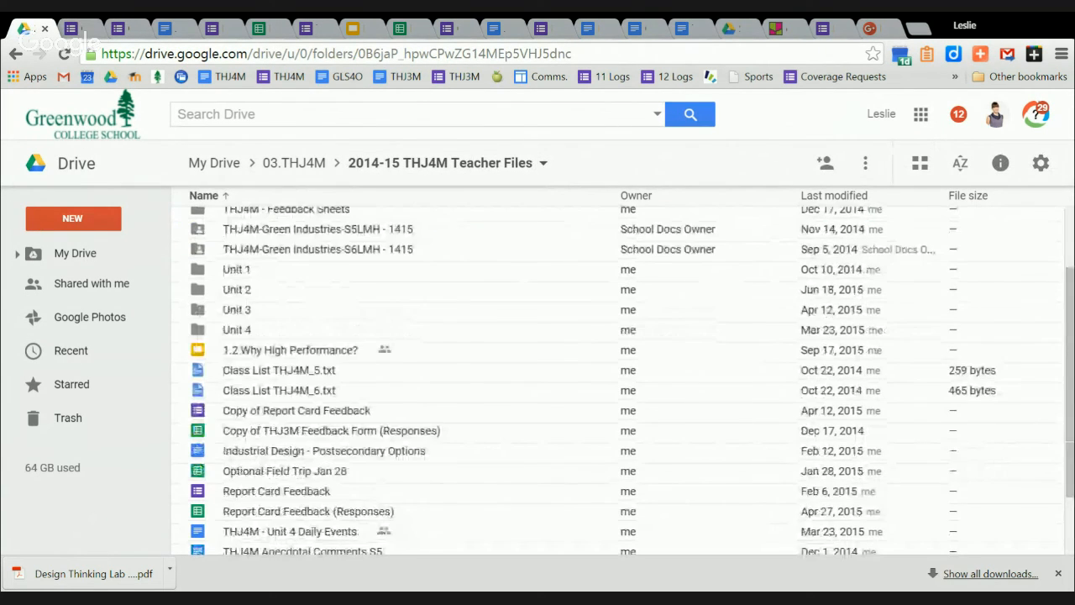
{"action": "left_click", "coordinate": [347, 417]}
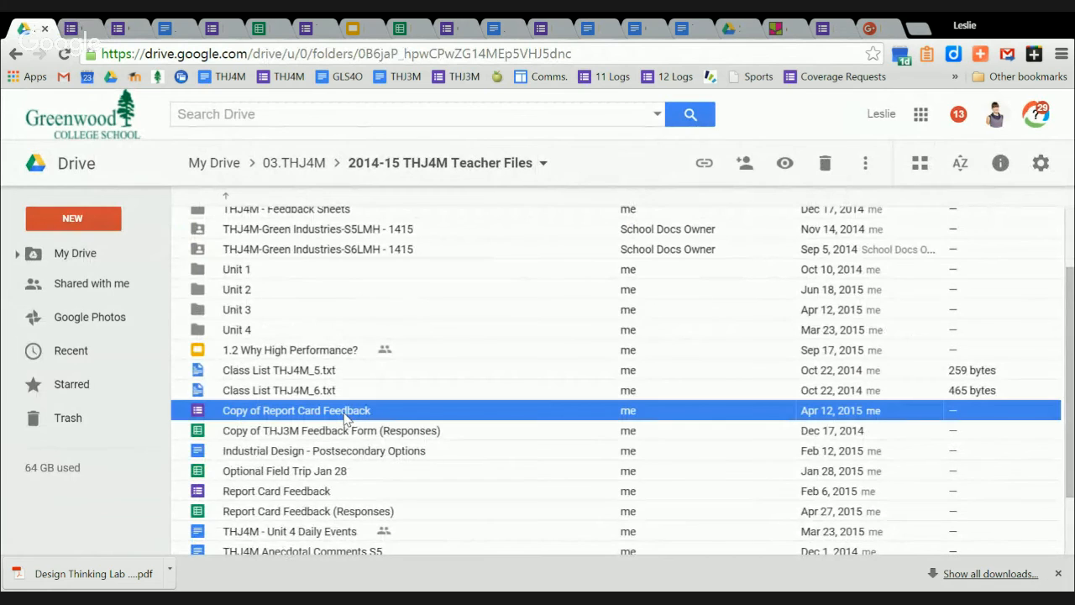
{"action": "double_click", "coordinate": [283, 492]}
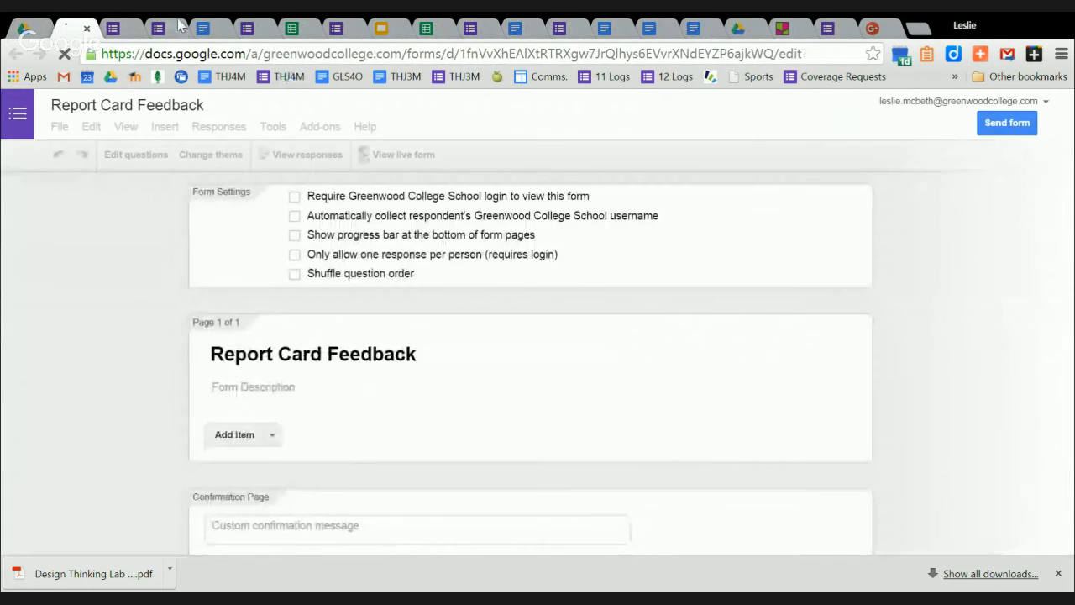
Compare the Student Name question in the CYOA Rubric and Report Card Feedback forms.
{"action": "left_click", "coordinate": [117, 29]}
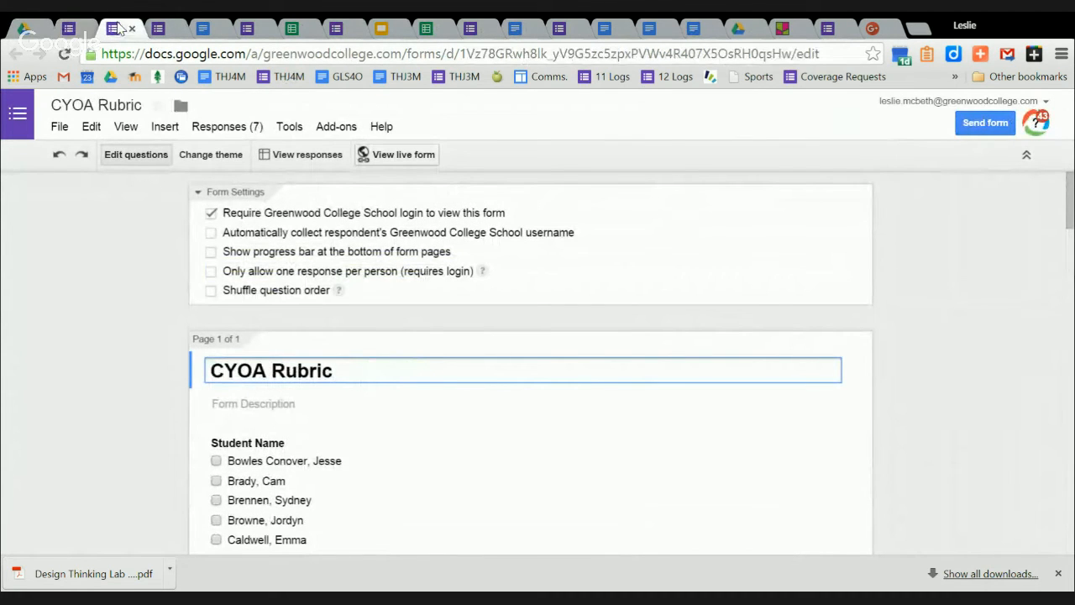
{"action": "left_click", "coordinate": [72, 29]}
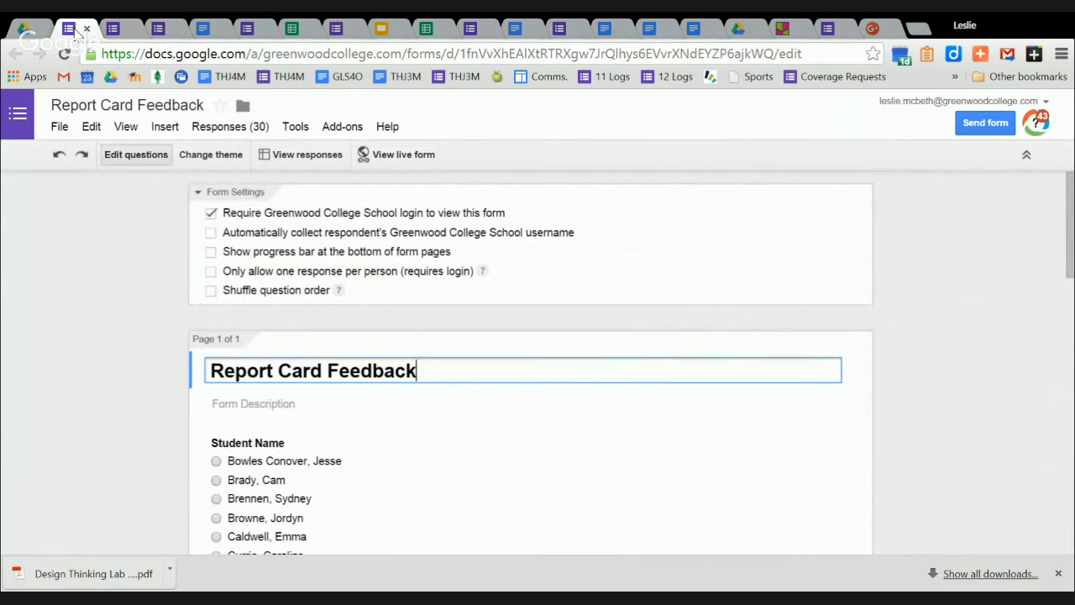
{"action": "left_click", "coordinate": [162, 31]}
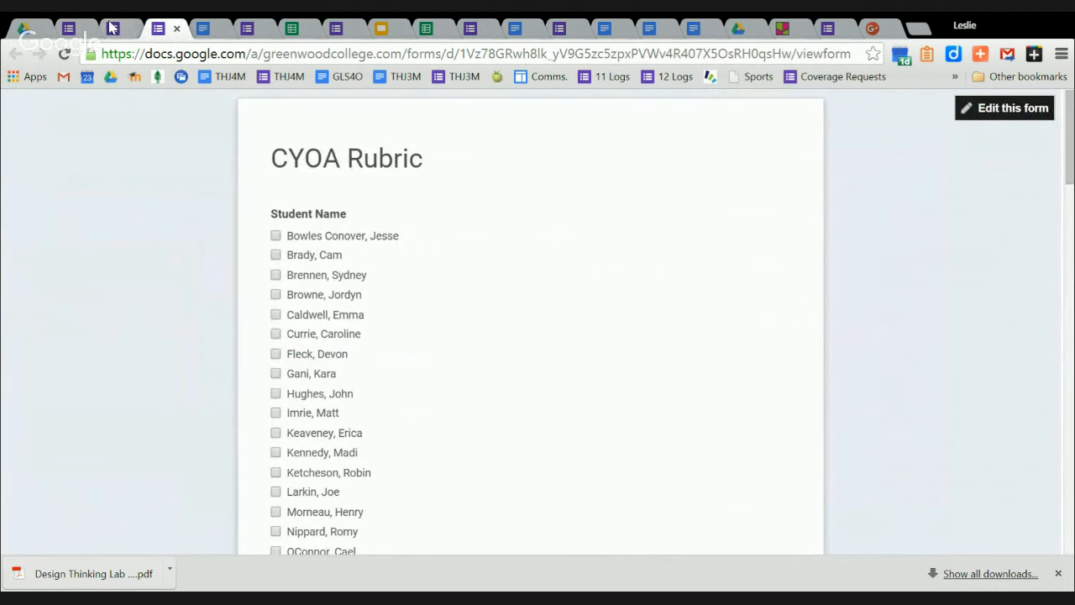
Open docAppender in the CYOA Rubric form and review its target Doc folder alongside the student list.
{"action": "left_click", "coordinate": [112, 29]}
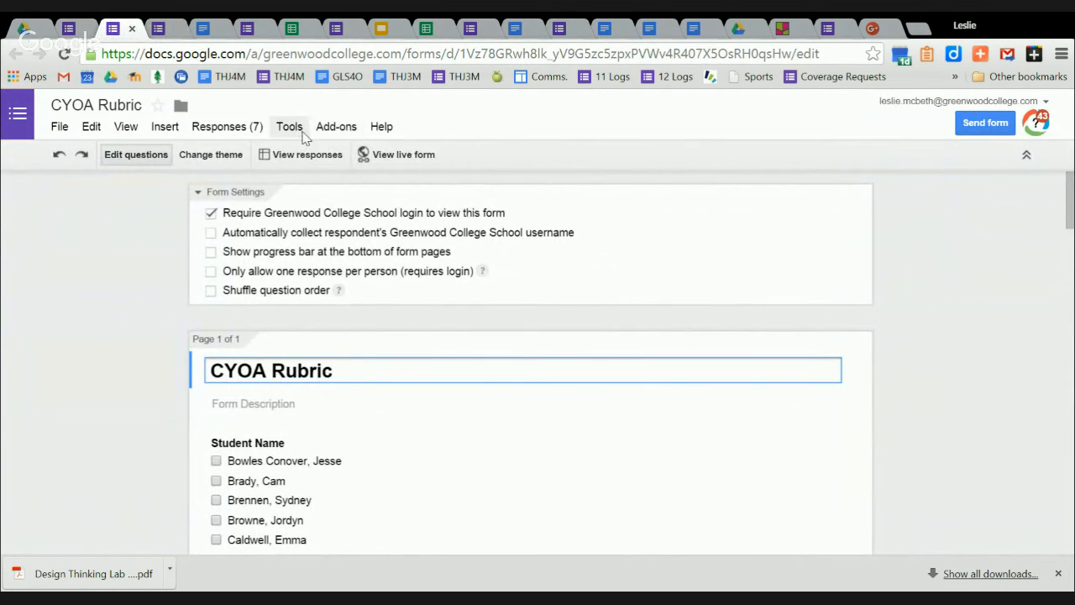
{"action": "left_click", "coordinate": [327, 136]}
{"action": "mouse_move", "coordinate": [338, 153]}
{"action": "left_click", "coordinate": [513, 167]}
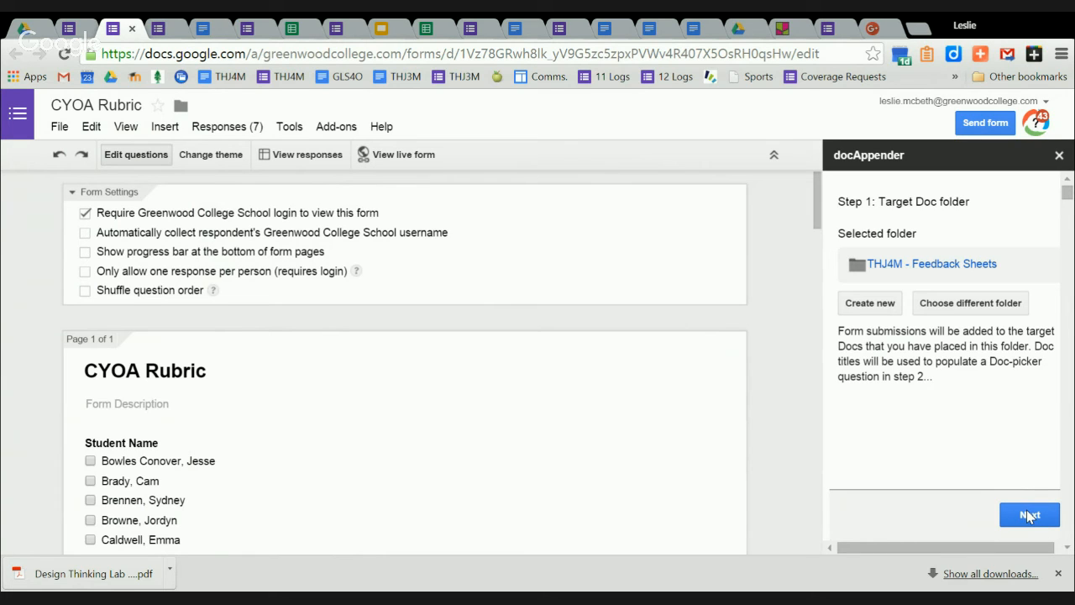
{"action": "scroll", "coordinate": [328, 471], "scroll_direction": "down", "scroll_amount": 3}
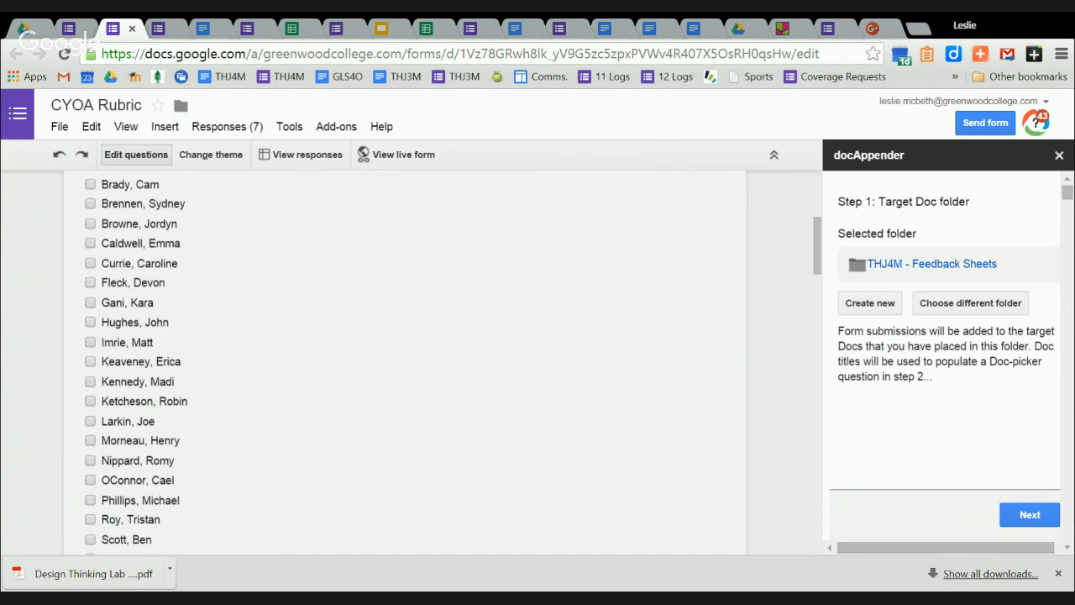
{"action": "scroll", "coordinate": [328, 470], "scroll_direction": "up", "scroll_amount": 3}
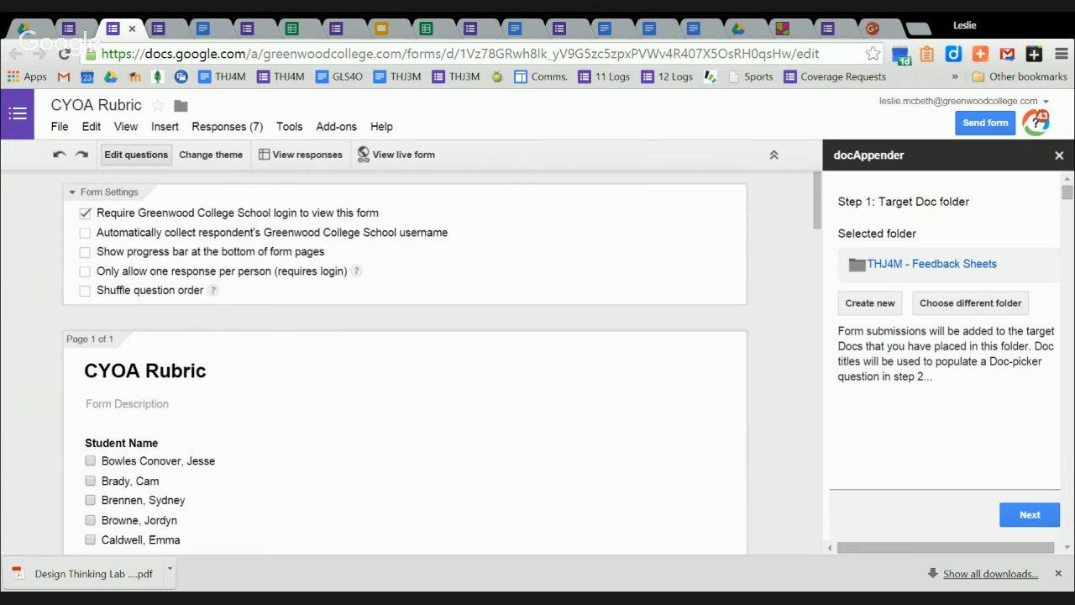
Look through the Student Name checkboxes in the live CYOA Rubric form.
{"action": "left_click", "coordinate": [160, 30]}
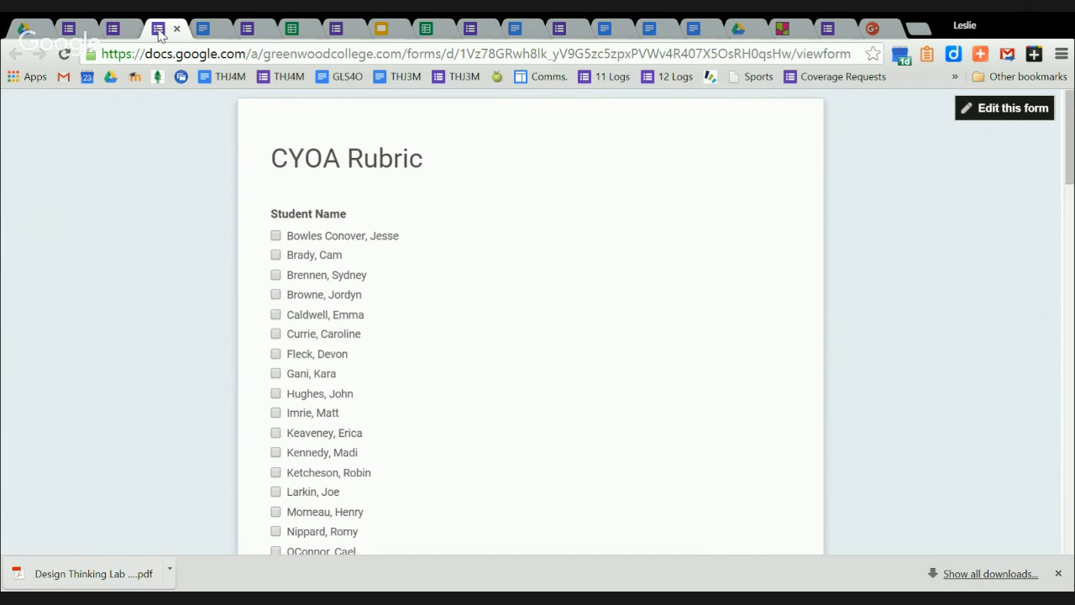
{"action": "scroll", "coordinate": [440, 413], "scroll_direction": "down", "scroll_amount": 2}
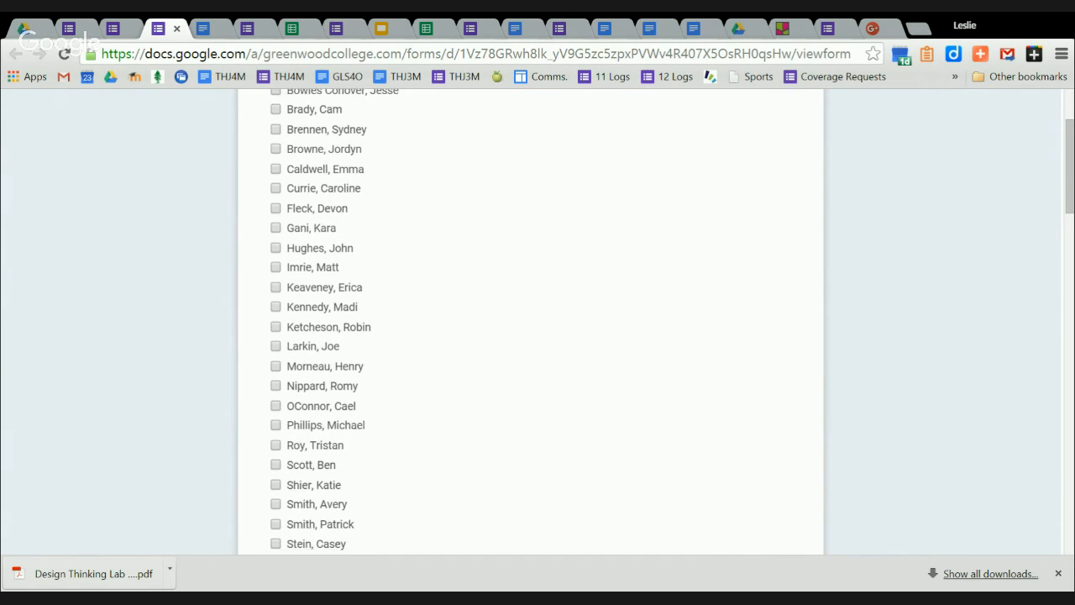
{"action": "scroll", "coordinate": [530, 320], "scroll_direction": "up", "scroll_amount": 2}
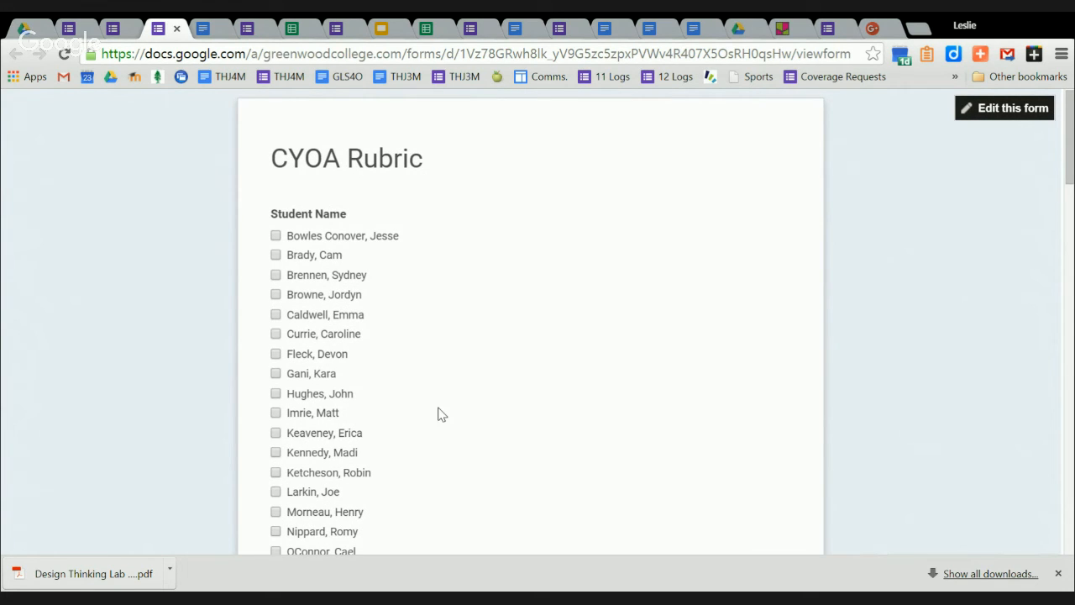
{"action": "scroll", "coordinate": [520, 451], "scroll_direction": "down", "scroll_amount": 6}
{"action": "scroll", "coordinate": [521, 452], "scroll_direction": "up", "scroll_amount": 4}
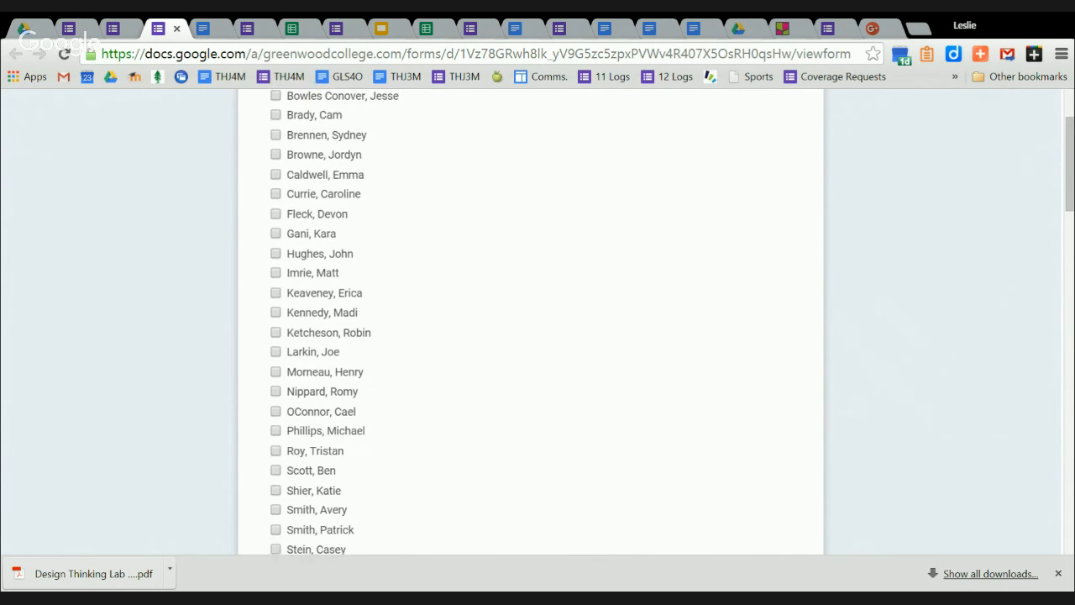
{"action": "scroll", "coordinate": [531, 319], "scroll_direction": "down", "scroll_amount": 3}
{"action": "scroll", "coordinate": [530, 319], "scroll_direction": "up", "scroll_amount": 2}
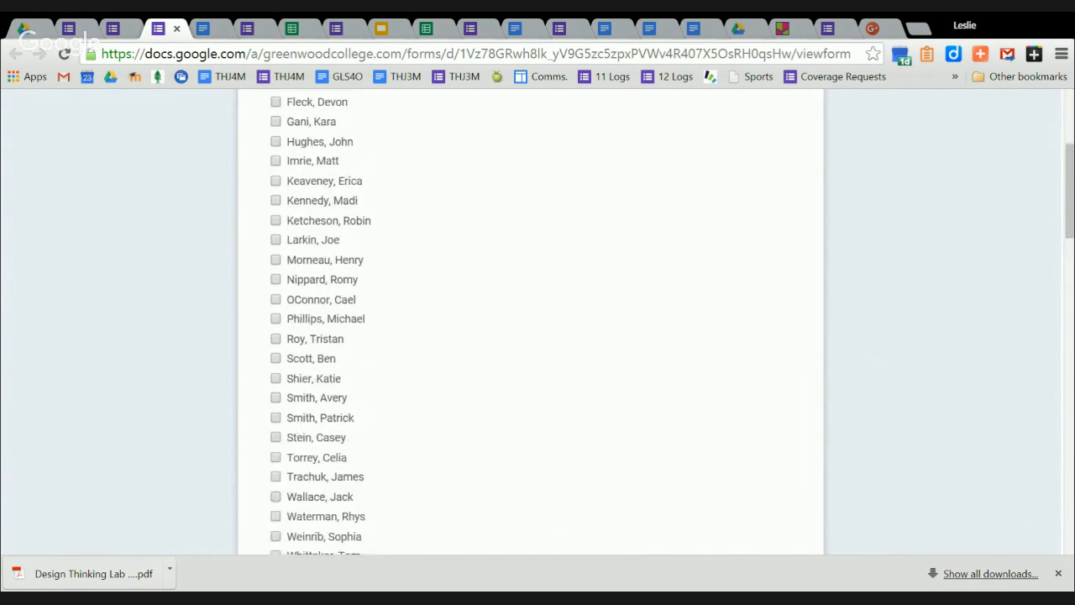
Review the student checkboxes in the live CYOA Rubric form and the grade reflection questions in the Report Card Feedback form.
{"action": "scroll", "coordinate": [521, 455], "scroll_direction": "up", "scroll_amount": 2}
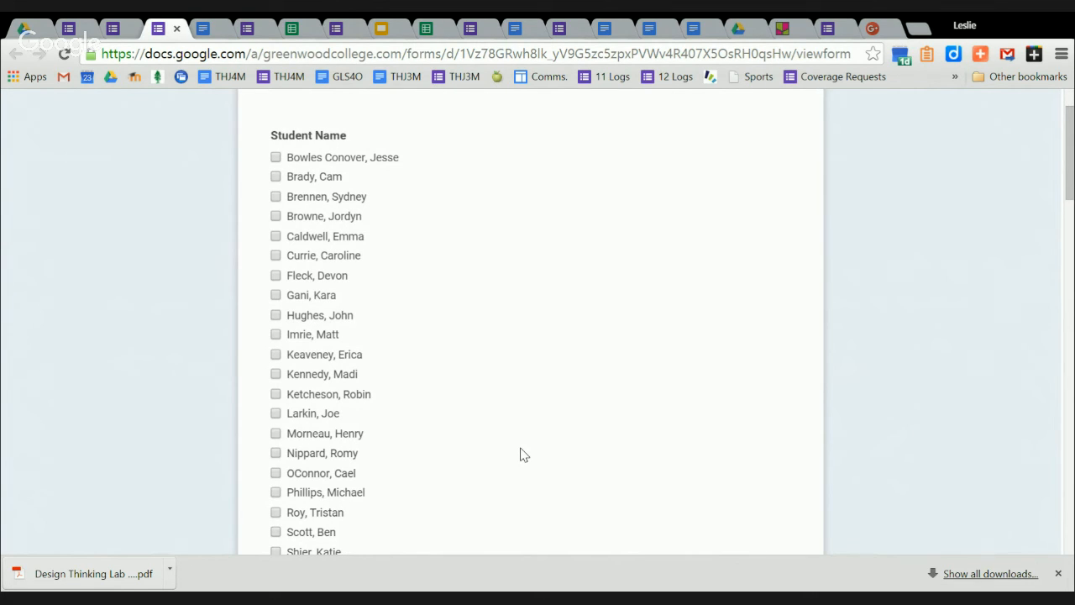
{"action": "scroll", "coordinate": [522, 458], "scroll_direction": "down", "scroll_amount": 1}
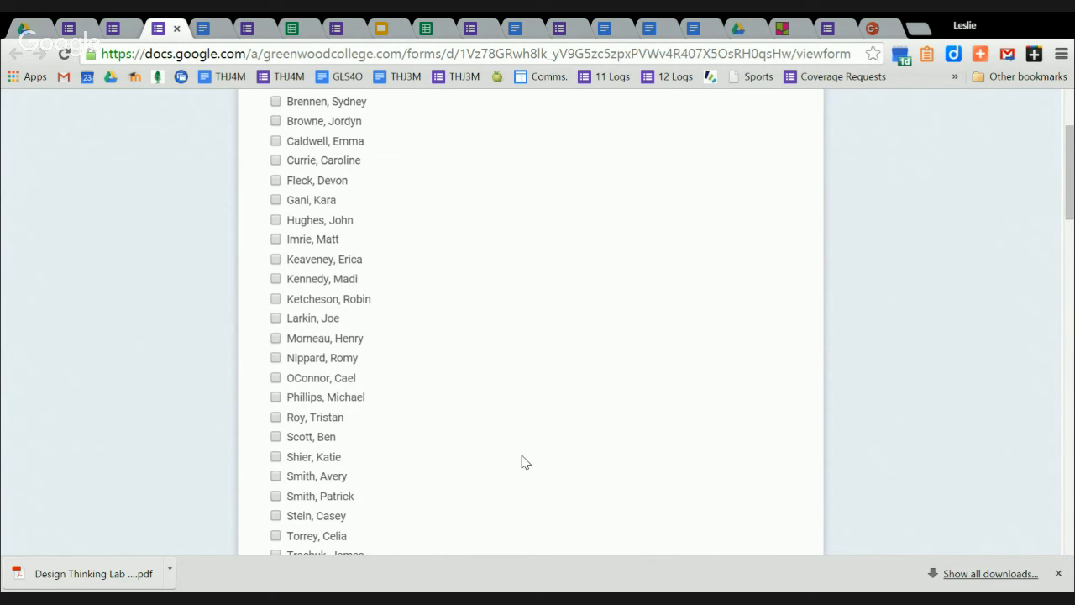
{"action": "left_click", "coordinate": [71, 30]}
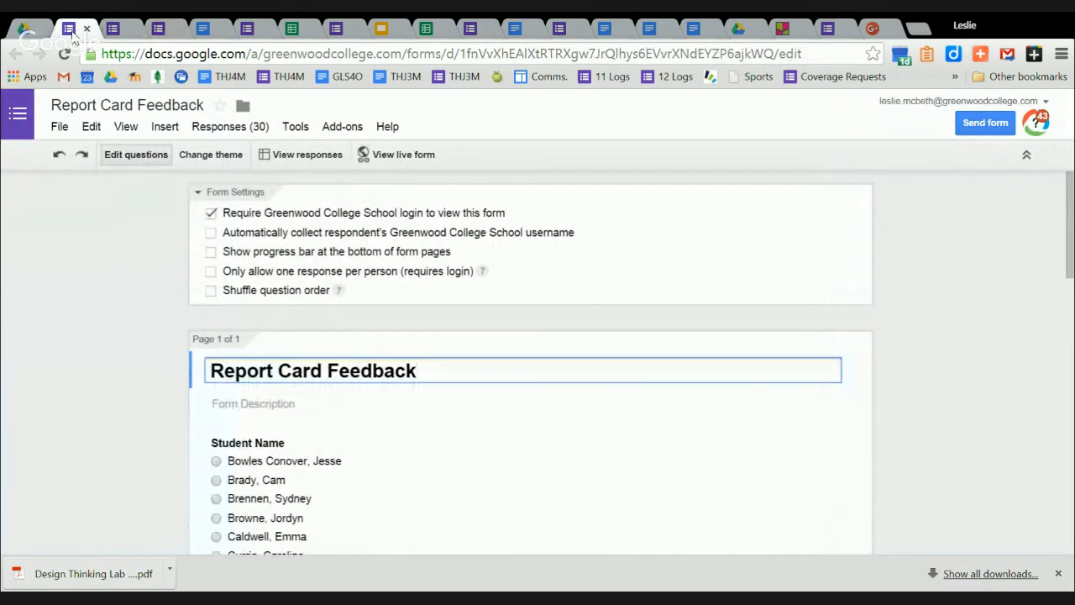
{"action": "scroll", "coordinate": [775, 364], "scroll_direction": "down", "scroll_amount": 2}
{"action": "scroll", "coordinate": [474, 315], "scroll_direction": "down", "scroll_amount": 8}
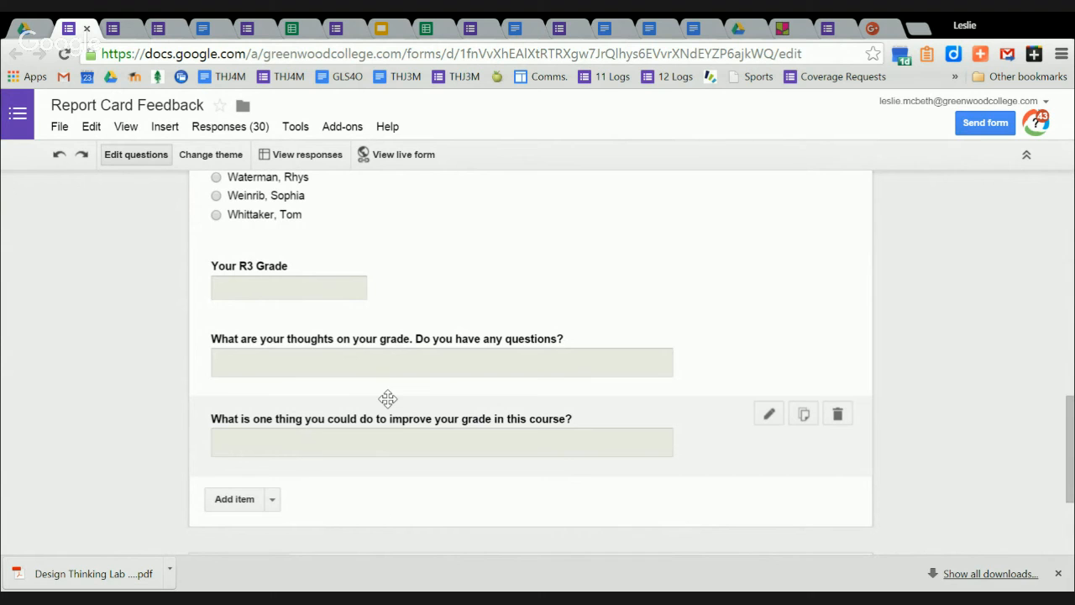
Open the THJ4M - Feedback Sheets folder in Drive and open one student's feedback document from it.
{"action": "left_click", "coordinate": [20, 29]}
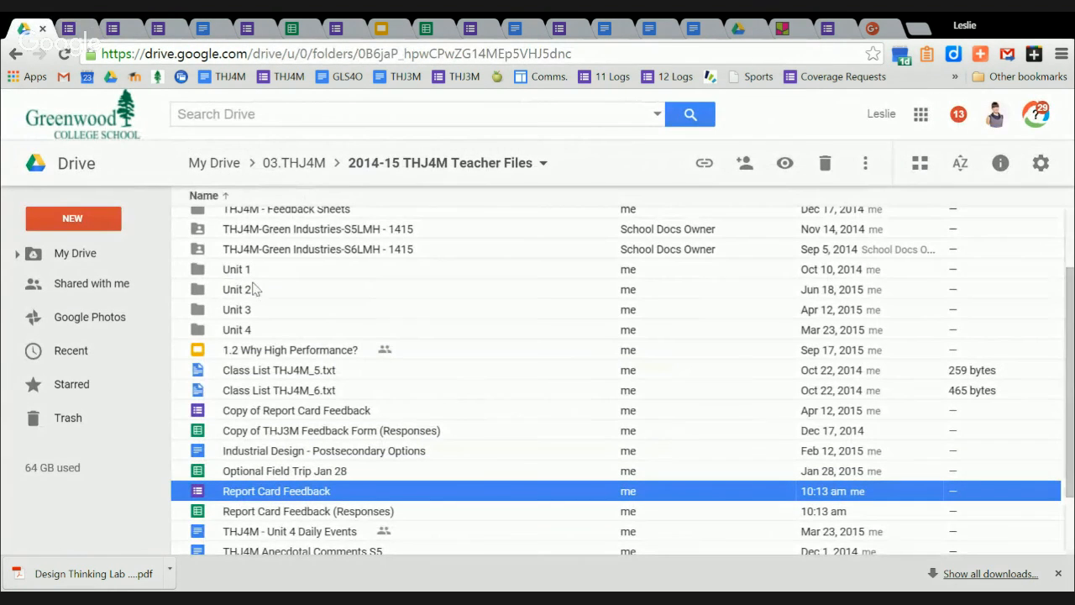
{"action": "scroll", "coordinate": [323, 216], "scroll_direction": "up", "scroll_amount": 2}
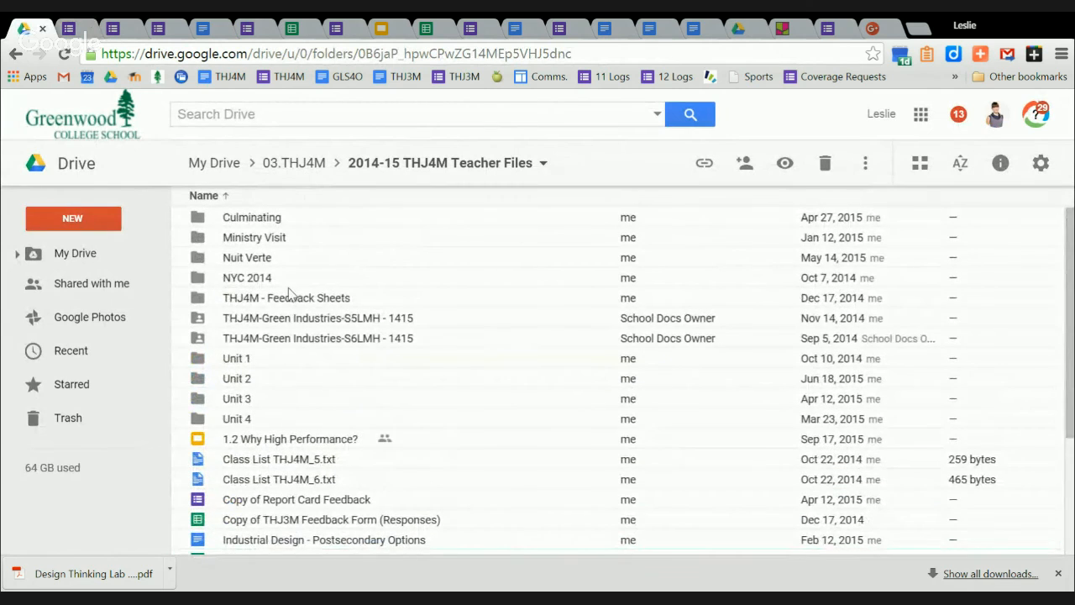
{"action": "double_click", "coordinate": [290, 298]}
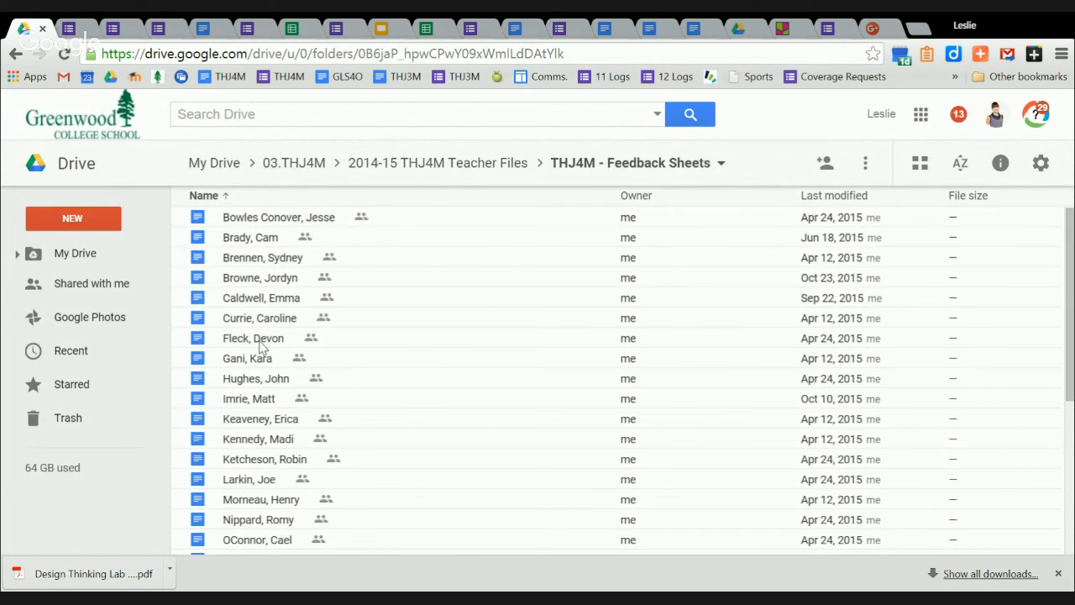
{"action": "double_click", "coordinate": [258, 478]}
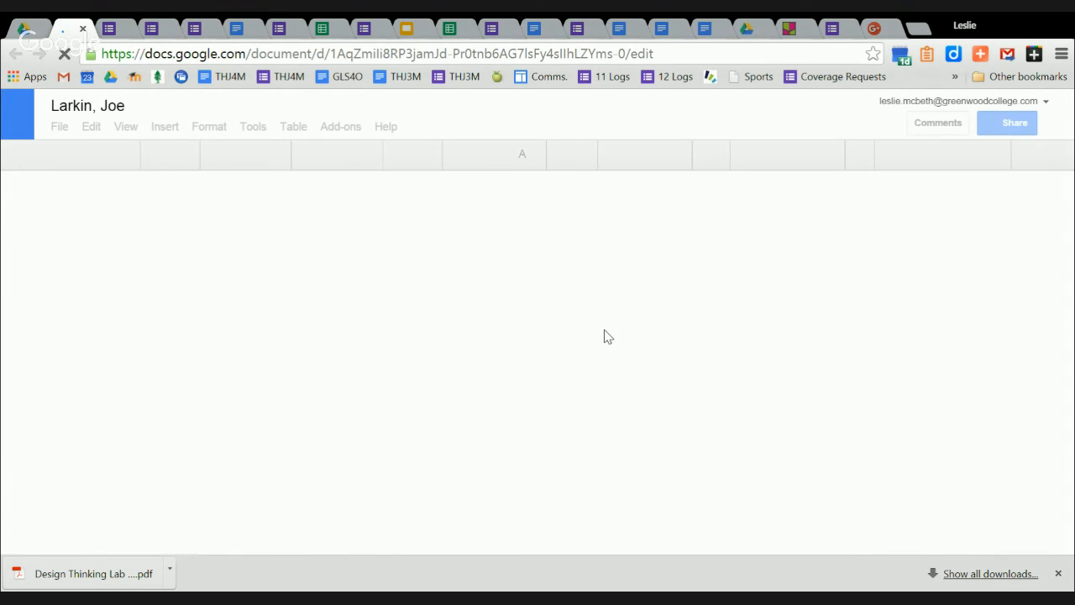
Examine the rubric comments and Report Card Feedback answers appended to the student's feedback document.
{"action": "scroll", "coordinate": [605, 331], "scroll_direction": "down", "scroll_amount": 2}
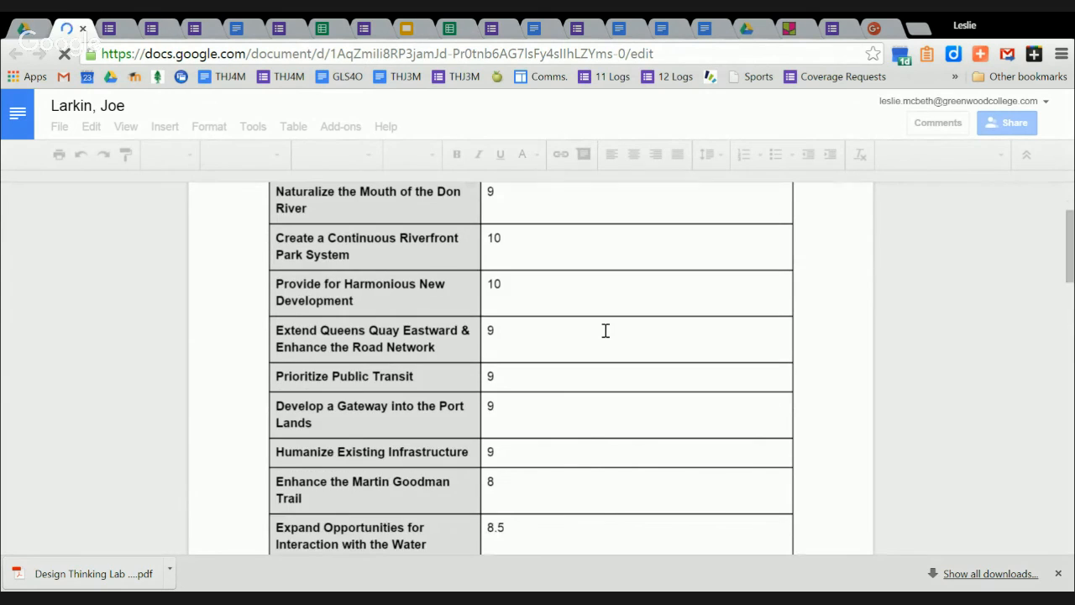
{"action": "scroll", "coordinate": [605, 330], "scroll_direction": "down", "scroll_amount": 10}
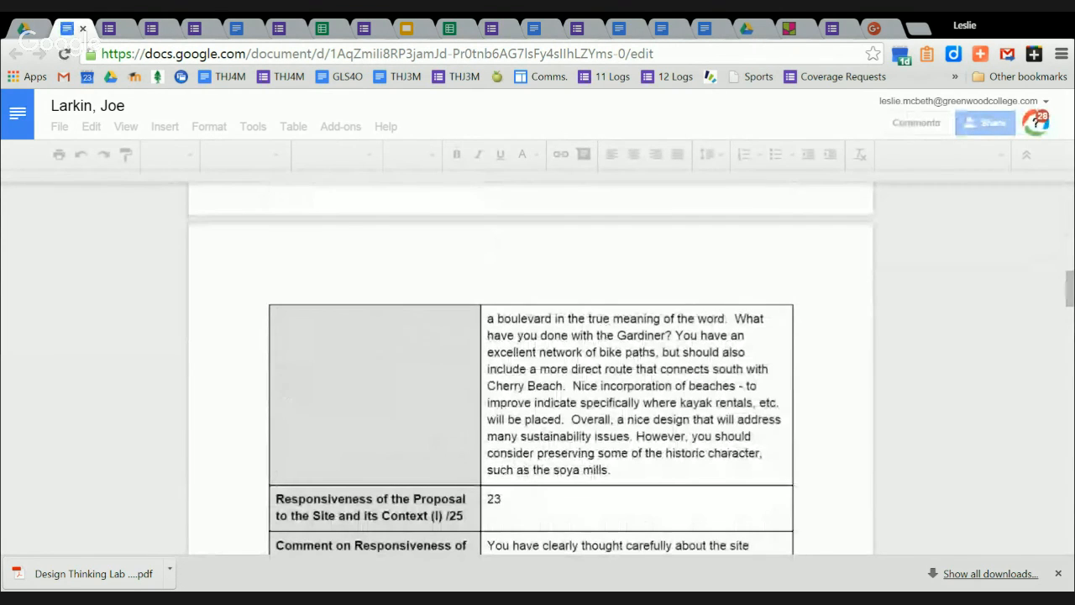
{"action": "scroll", "coordinate": [604, 330], "scroll_direction": "down", "scroll_amount": 10}
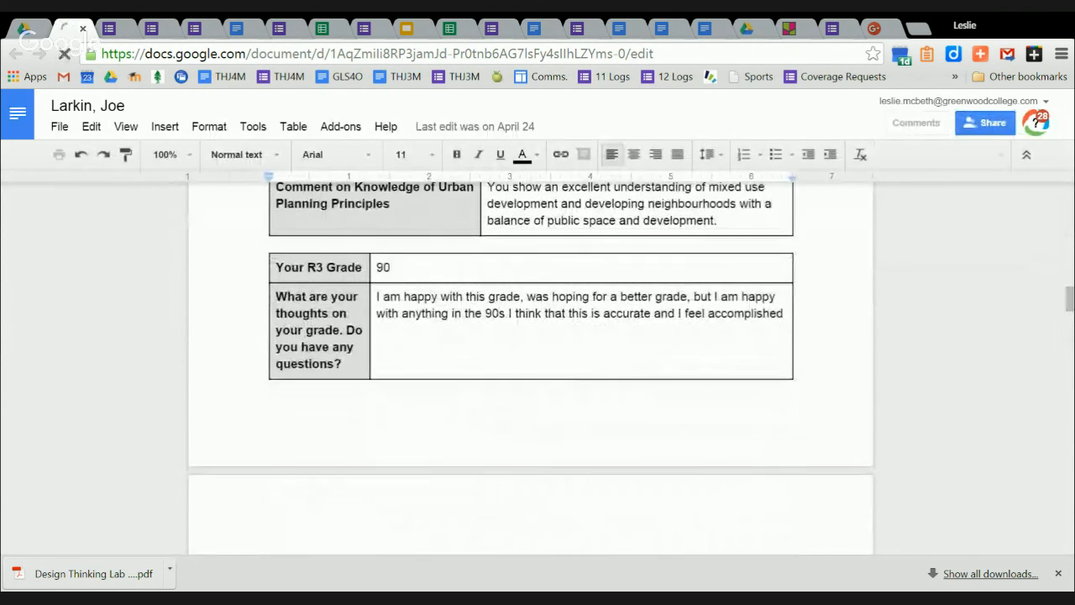
{"action": "scroll", "coordinate": [392, 308], "scroll_direction": "down", "scroll_amount": 1}
{"action": "scroll", "coordinate": [392, 308], "scroll_direction": "up", "scroll_amount": 1}
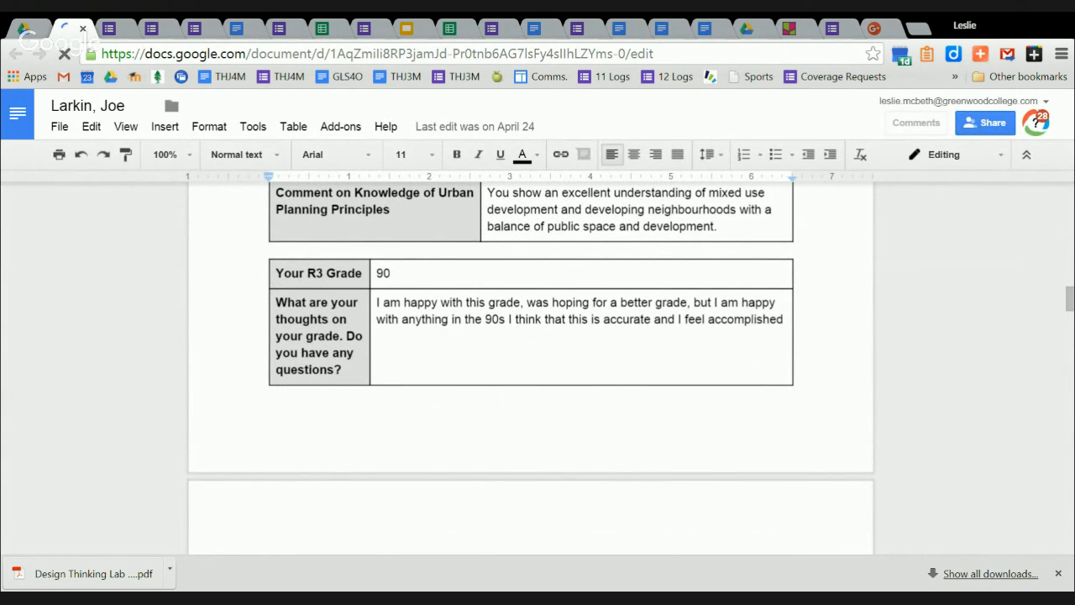
{"action": "scroll", "coordinate": [449, 268], "scroll_direction": "up", "scroll_amount": 3}
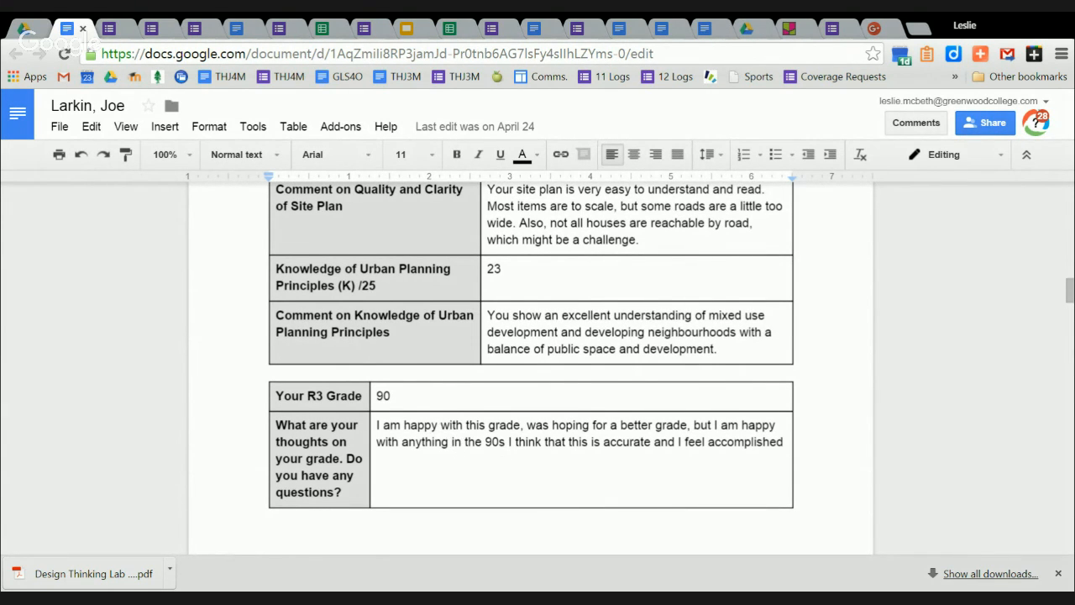
{"action": "scroll", "coordinate": [504, 452], "scroll_direction": "down", "scroll_amount": 5}
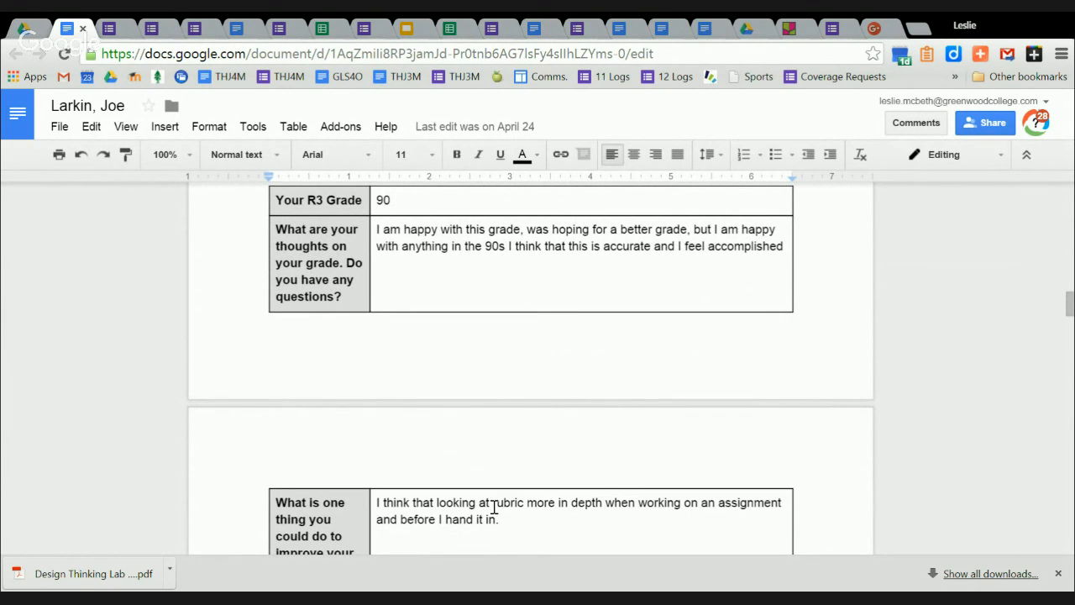
{"action": "scroll", "coordinate": [492, 508], "scroll_direction": "down", "scroll_amount": 2}
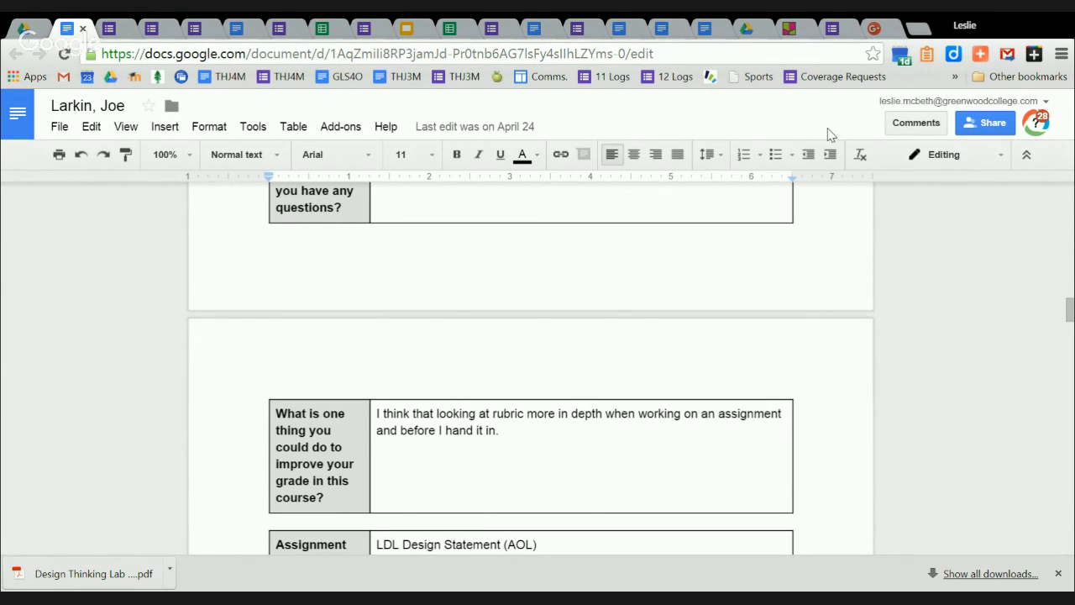
In the CYOA Rubric form's docAppender setup, save and populate Student Name as the Doc-picker question and proceed to the form values.
{"action": "left_click", "coordinate": [110, 28]}
{"action": "left_click", "coordinate": [204, 35]}
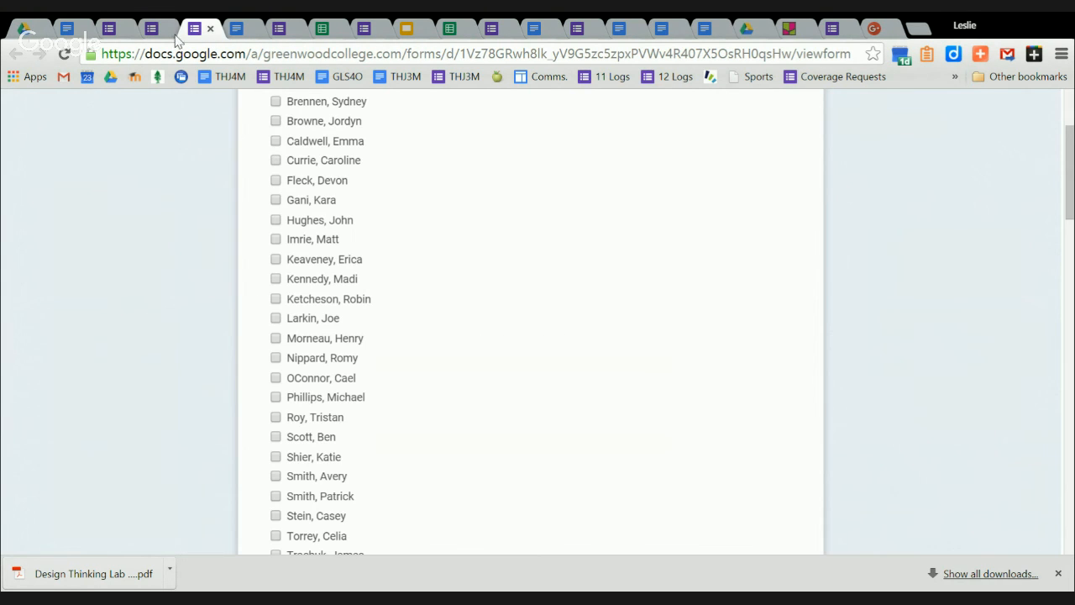
{"action": "left_click", "coordinate": [161, 31]}
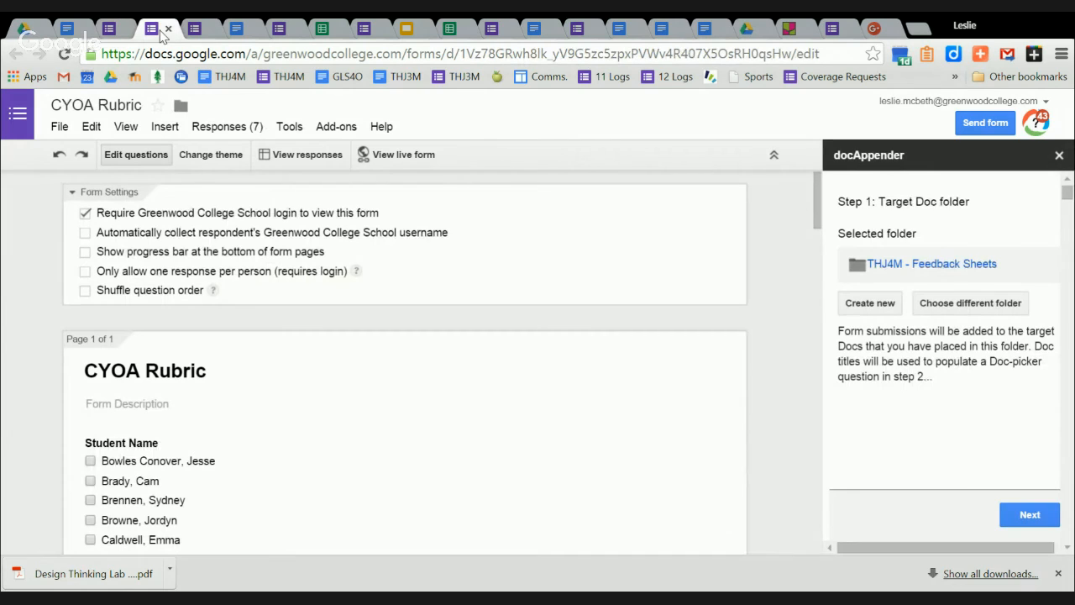
{"action": "left_click", "coordinate": [1028, 512]}
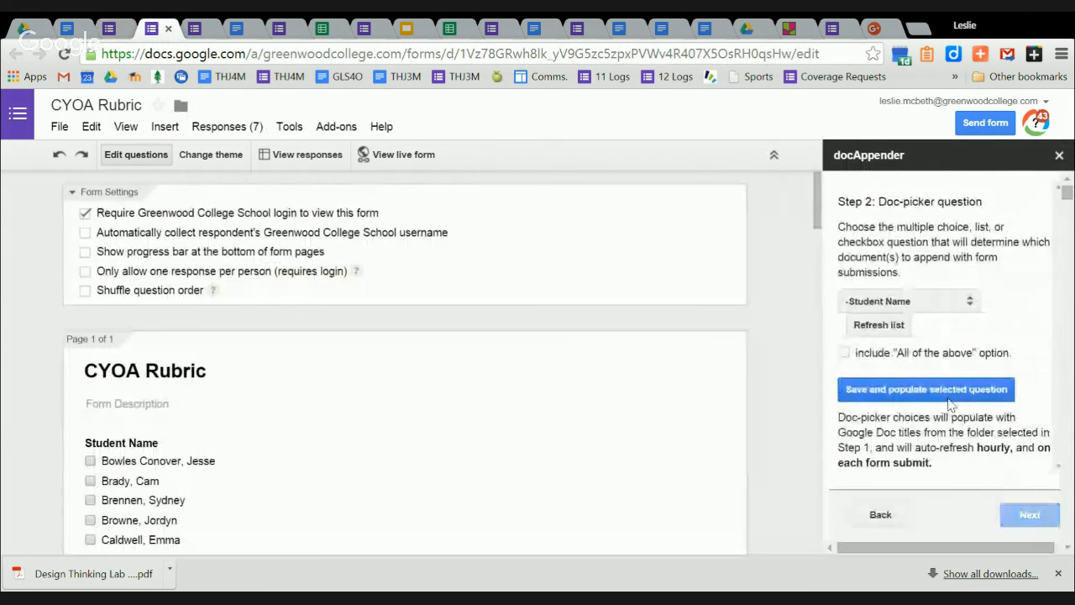
{"action": "left_click", "coordinate": [957, 391]}
{"action": "left_click", "coordinate": [1028, 515]}
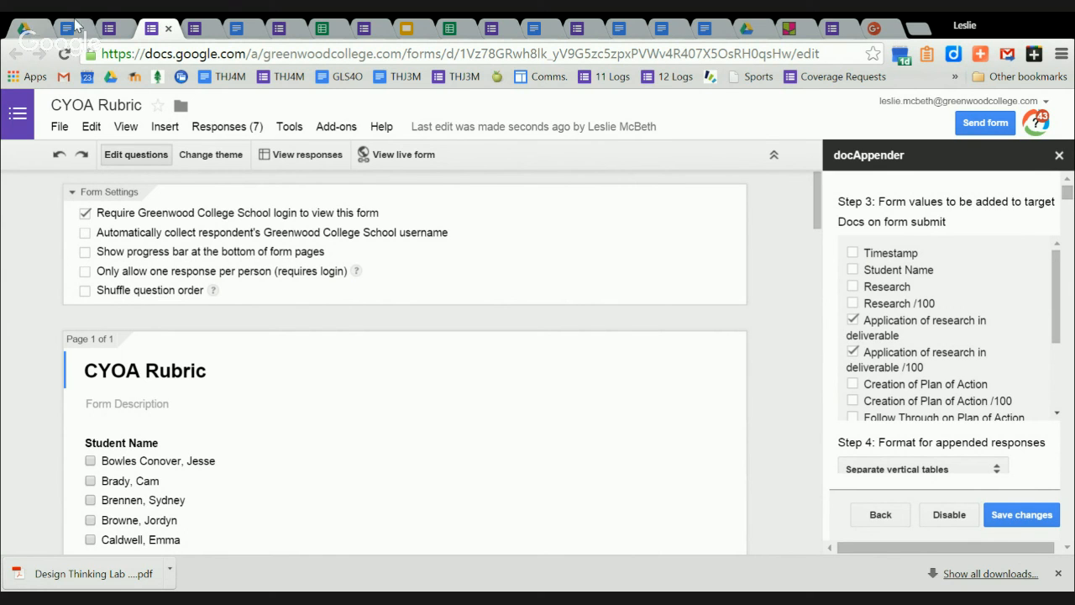
Open the Student Docs folder in Drive, inside GAFE Summit under 08.Professional Development.
{"action": "left_click", "coordinate": [27, 29]}
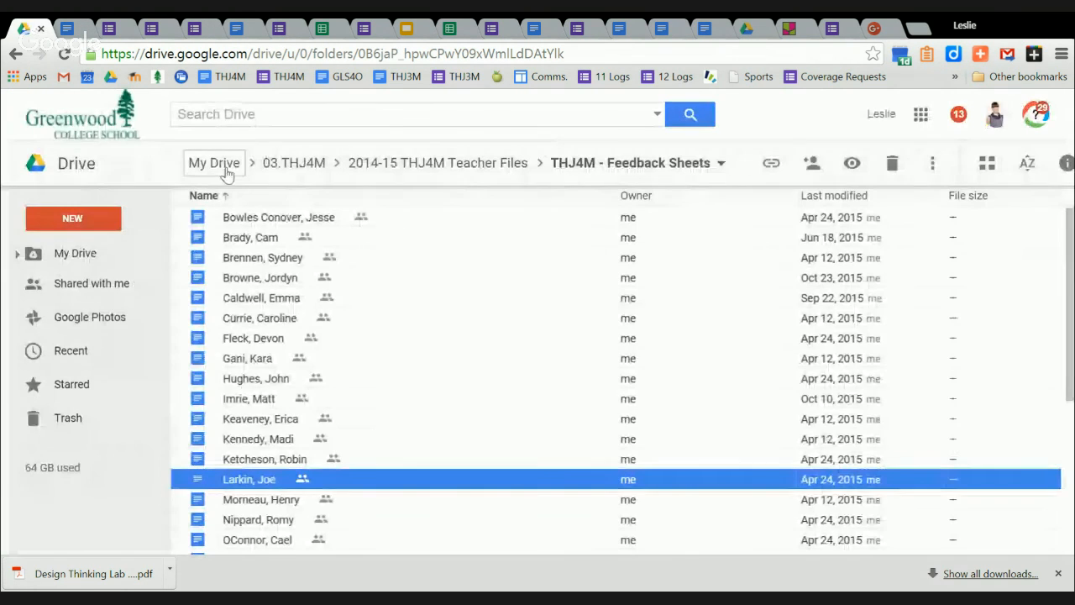
{"action": "left_click", "coordinate": [217, 163]}
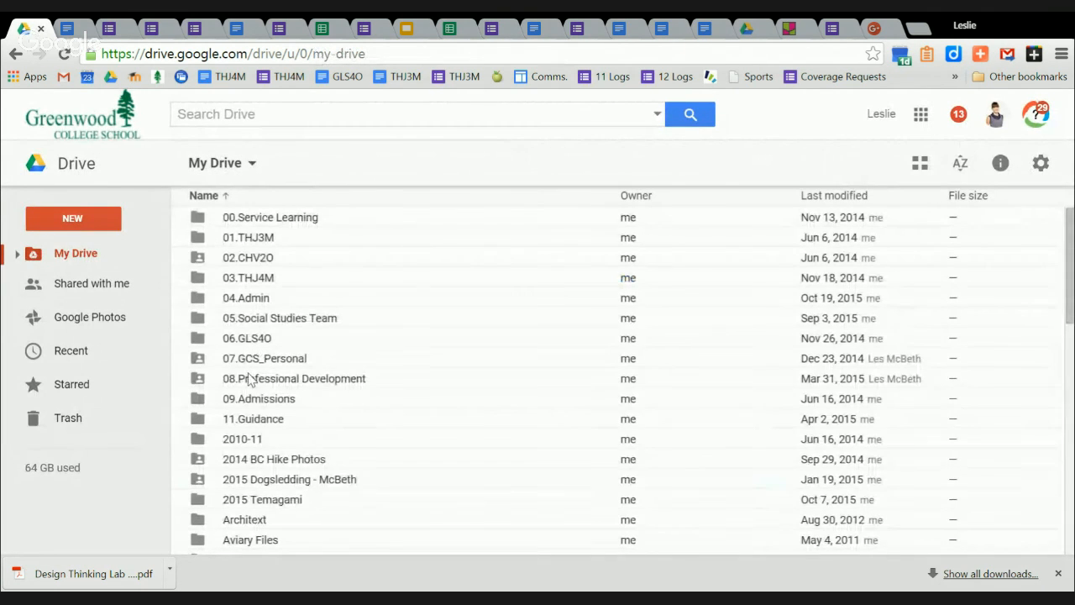
{"action": "left_click", "coordinate": [250, 379]}
{"action": "double_click", "coordinate": [250, 380]}
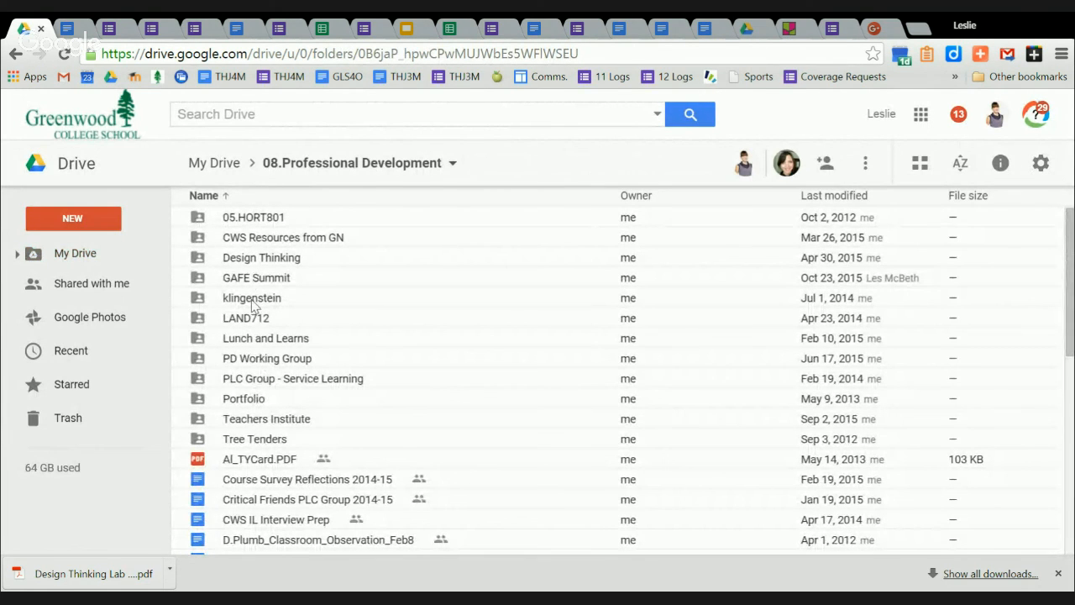
{"action": "double_click", "coordinate": [244, 277]}
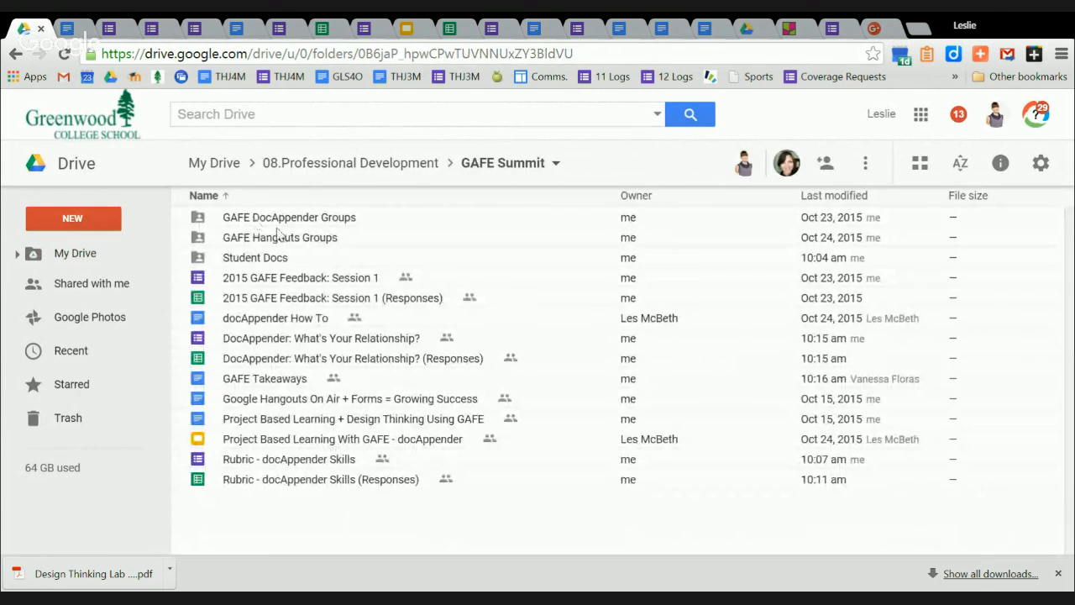
{"action": "double_click", "coordinate": [255, 261]}
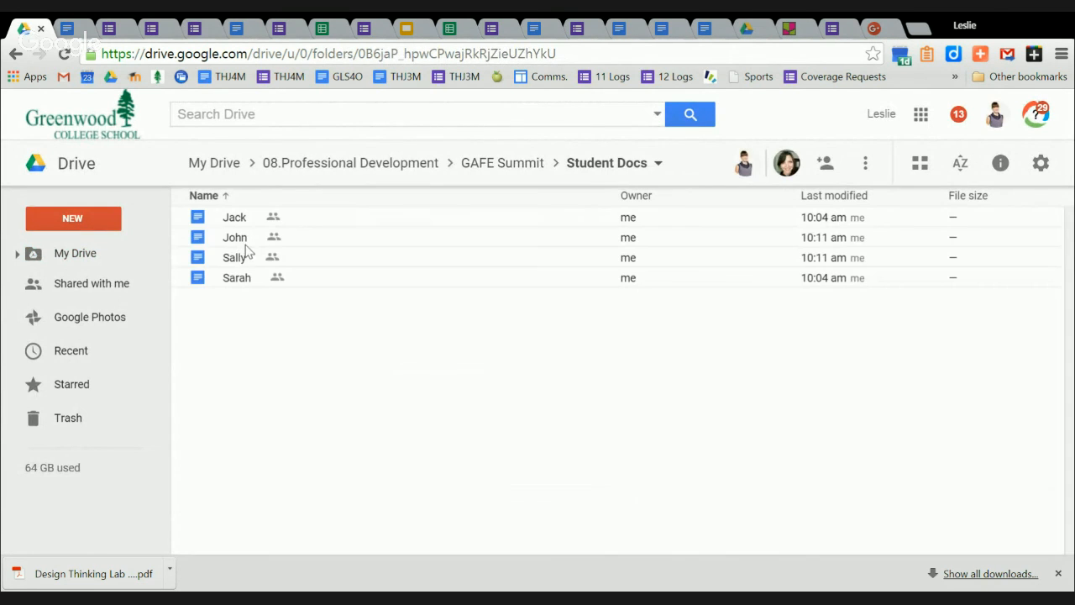
Try adding a student as an editor in the sharing settings of the second document in Student Docs, and cancel the invitation.
{"action": "left_click", "coordinate": [240, 244]}
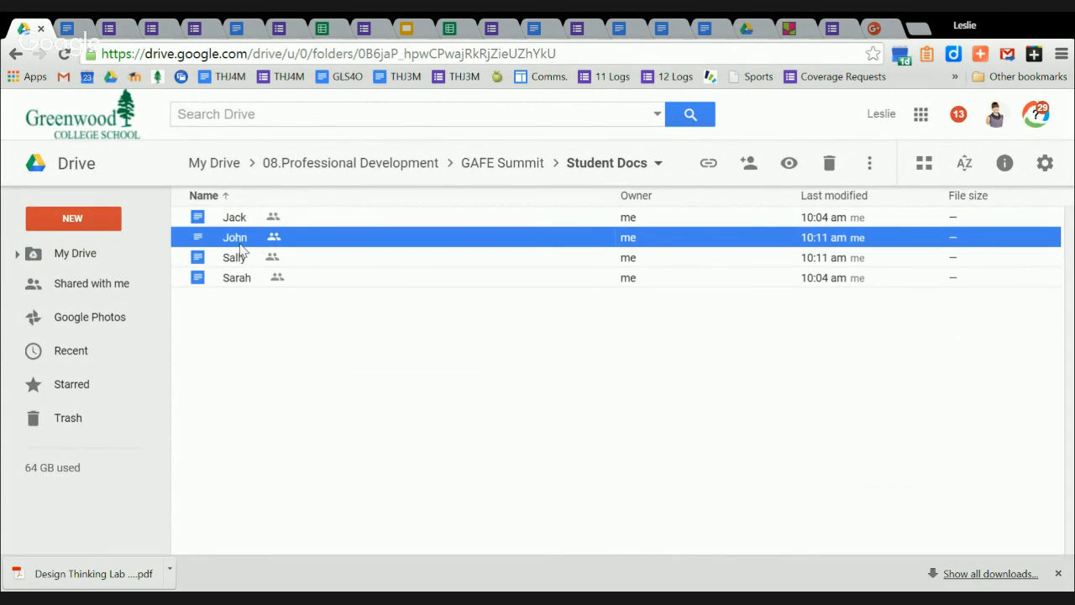
{"action": "right_click", "coordinate": [240, 248]}
{"action": "left_click", "coordinate": [267, 261]}
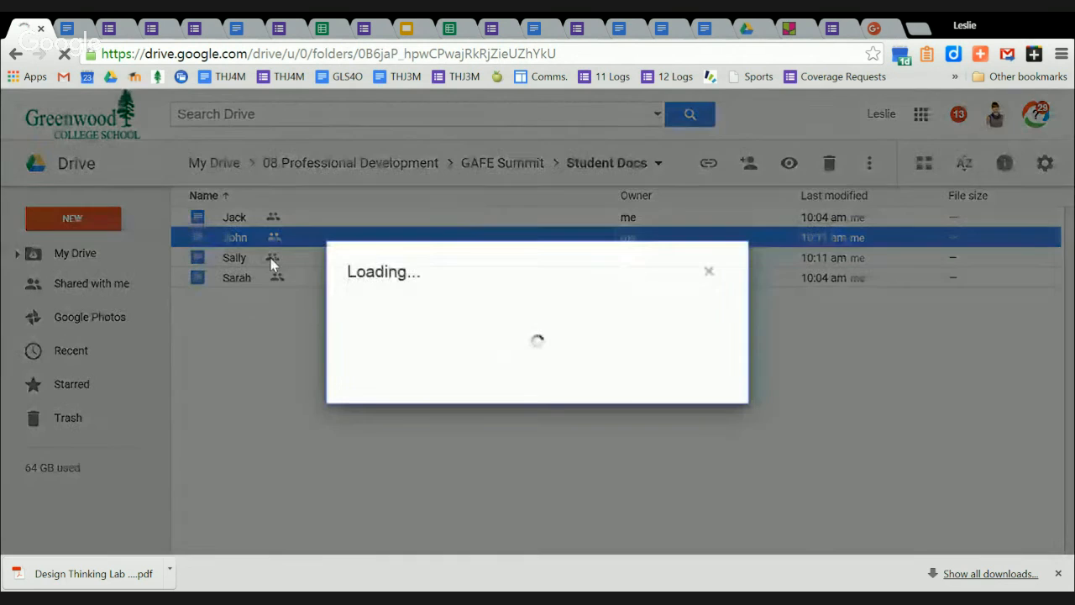
{"action": "type", "text": "j"}
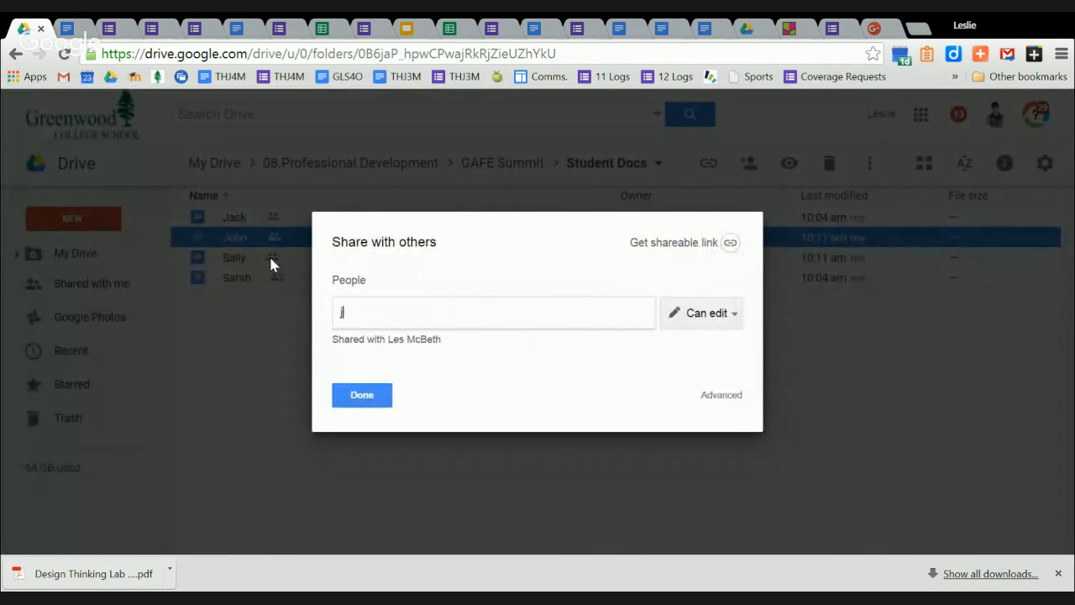
{"action": "type", "text": "ohnn"}
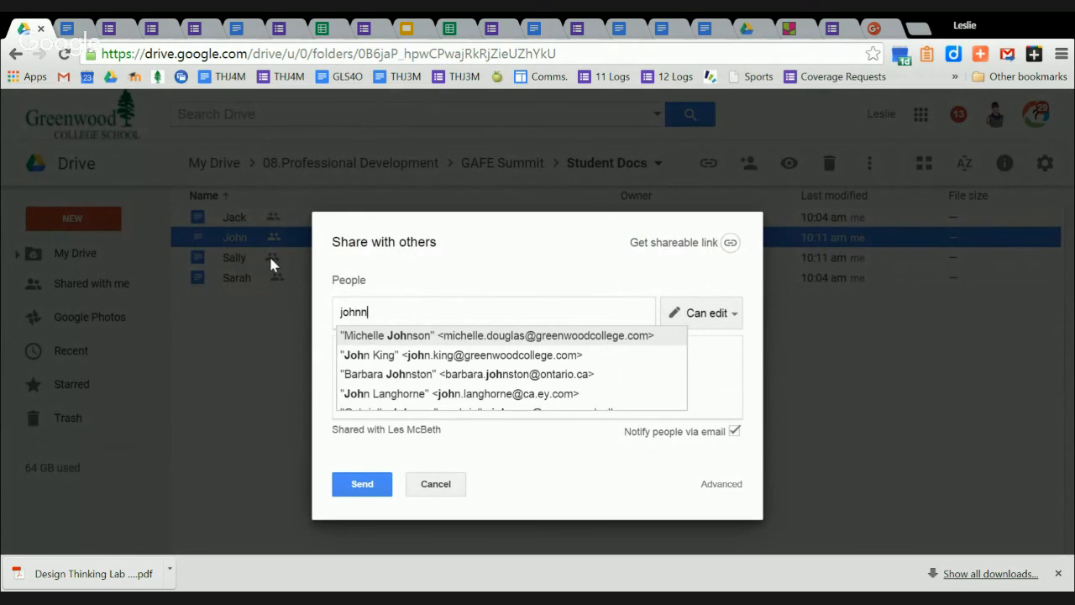
{"action": "key", "text": "BackSpace"}
{"action": "type", "text": ".hu"}
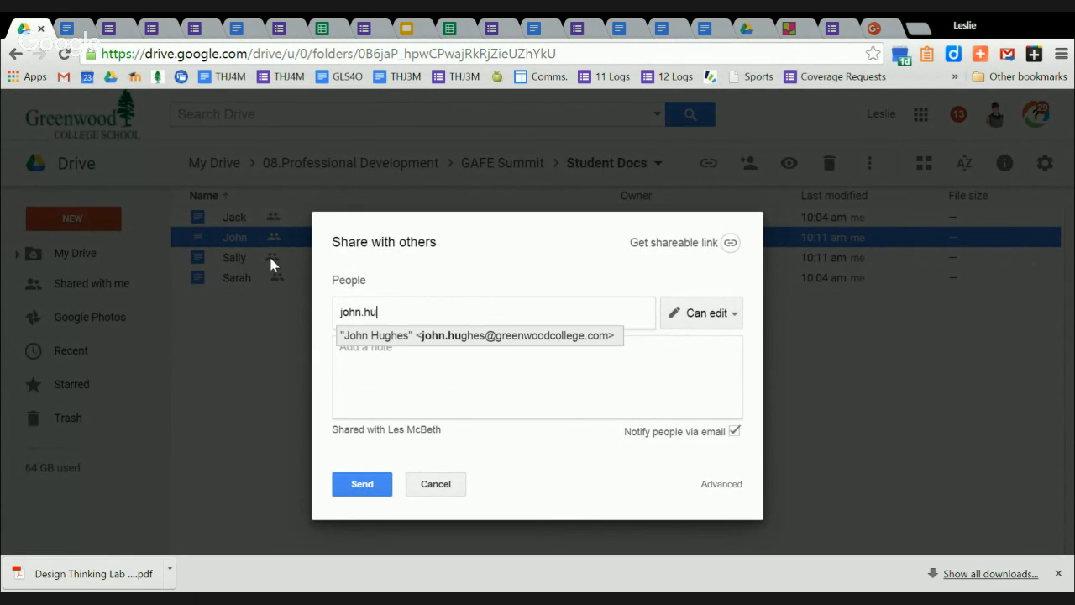
{"action": "left_click", "coordinate": [357, 336]}
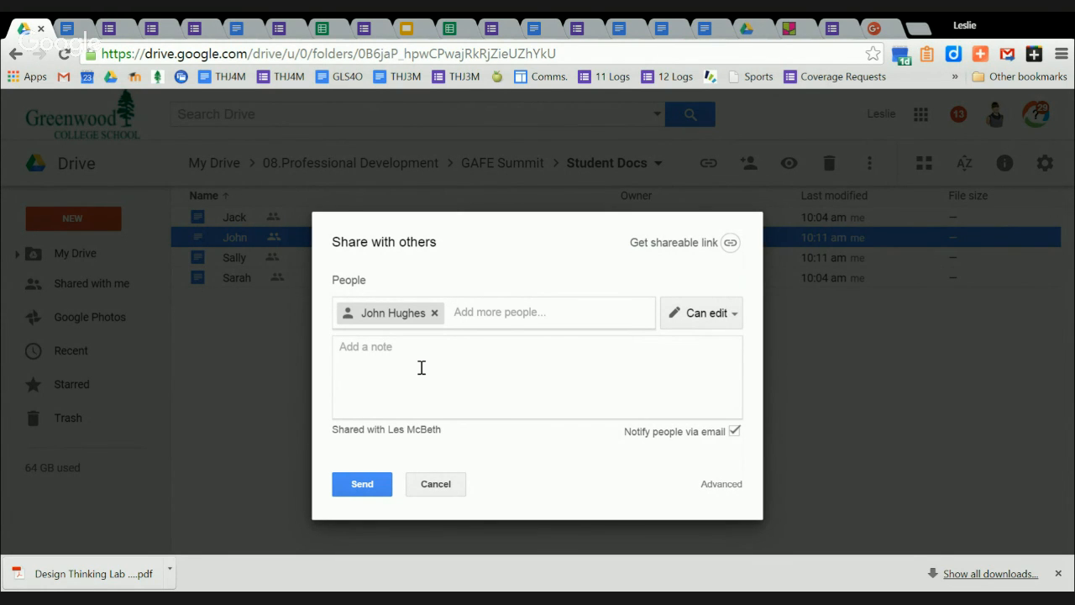
{"action": "left_click", "coordinate": [422, 496]}
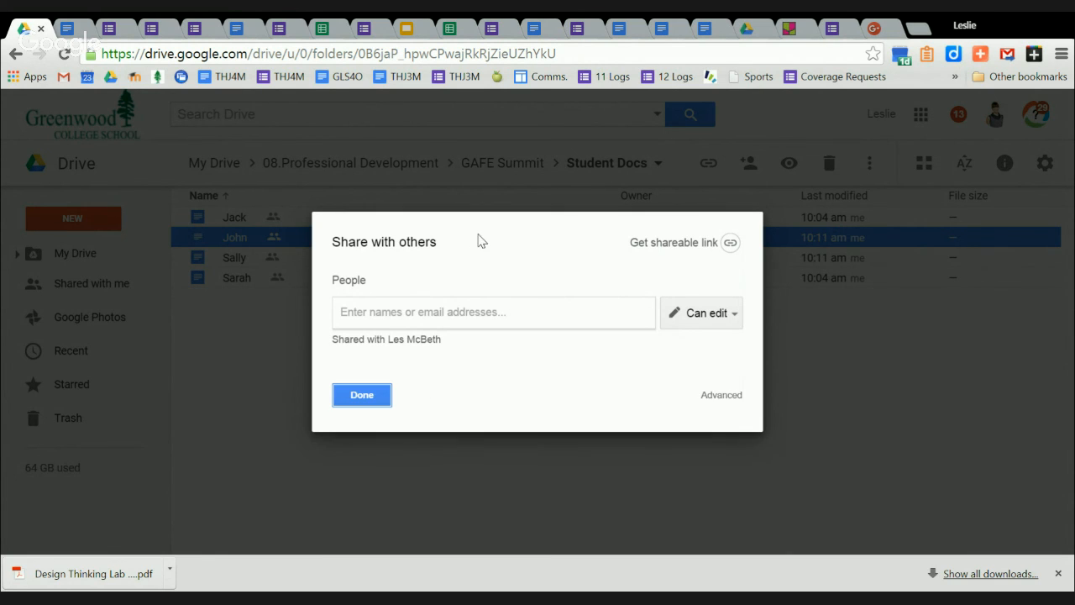
{"action": "left_click", "coordinate": [368, 401]}
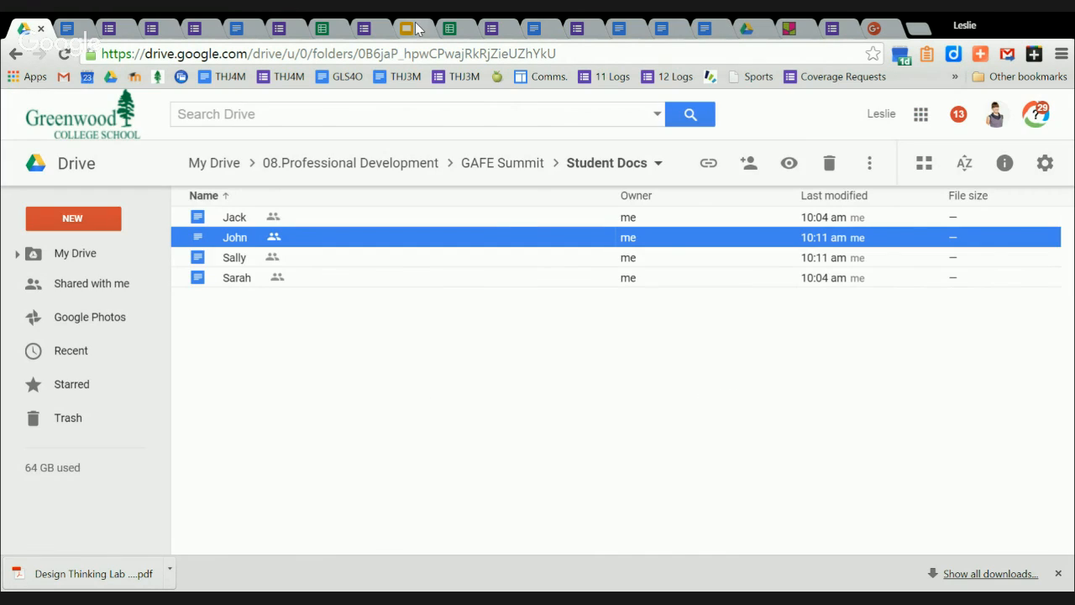